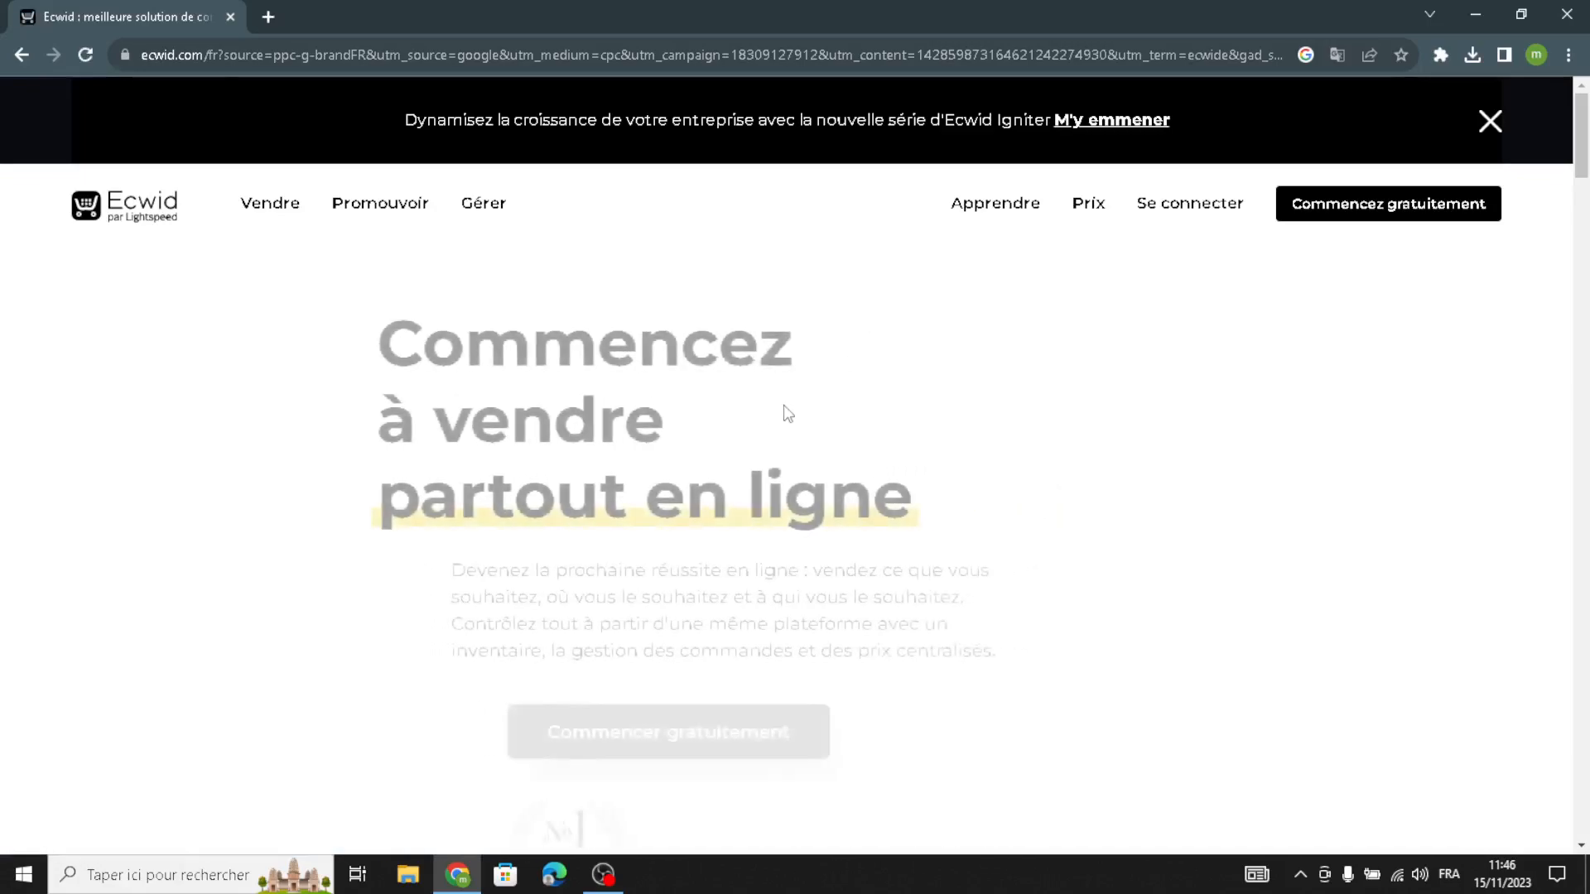
Step: Translate the Ecwid homepage into English and dismiss the translation pop-up
{"action": "right_click", "coordinate": [818, 366]}
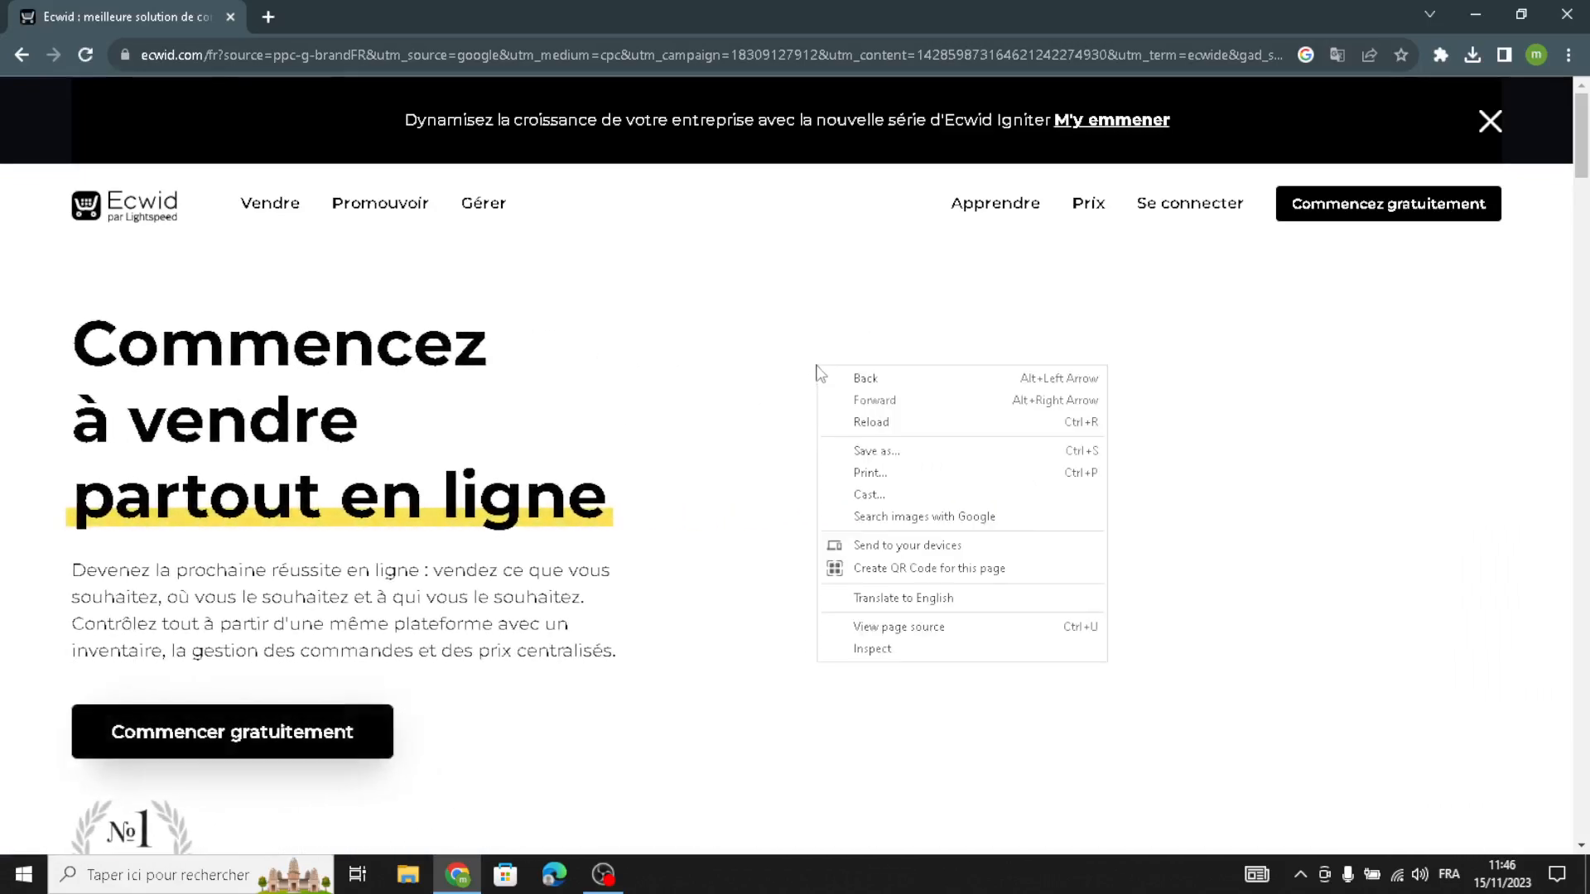
{"action": "left_click", "coordinate": [858, 598]}
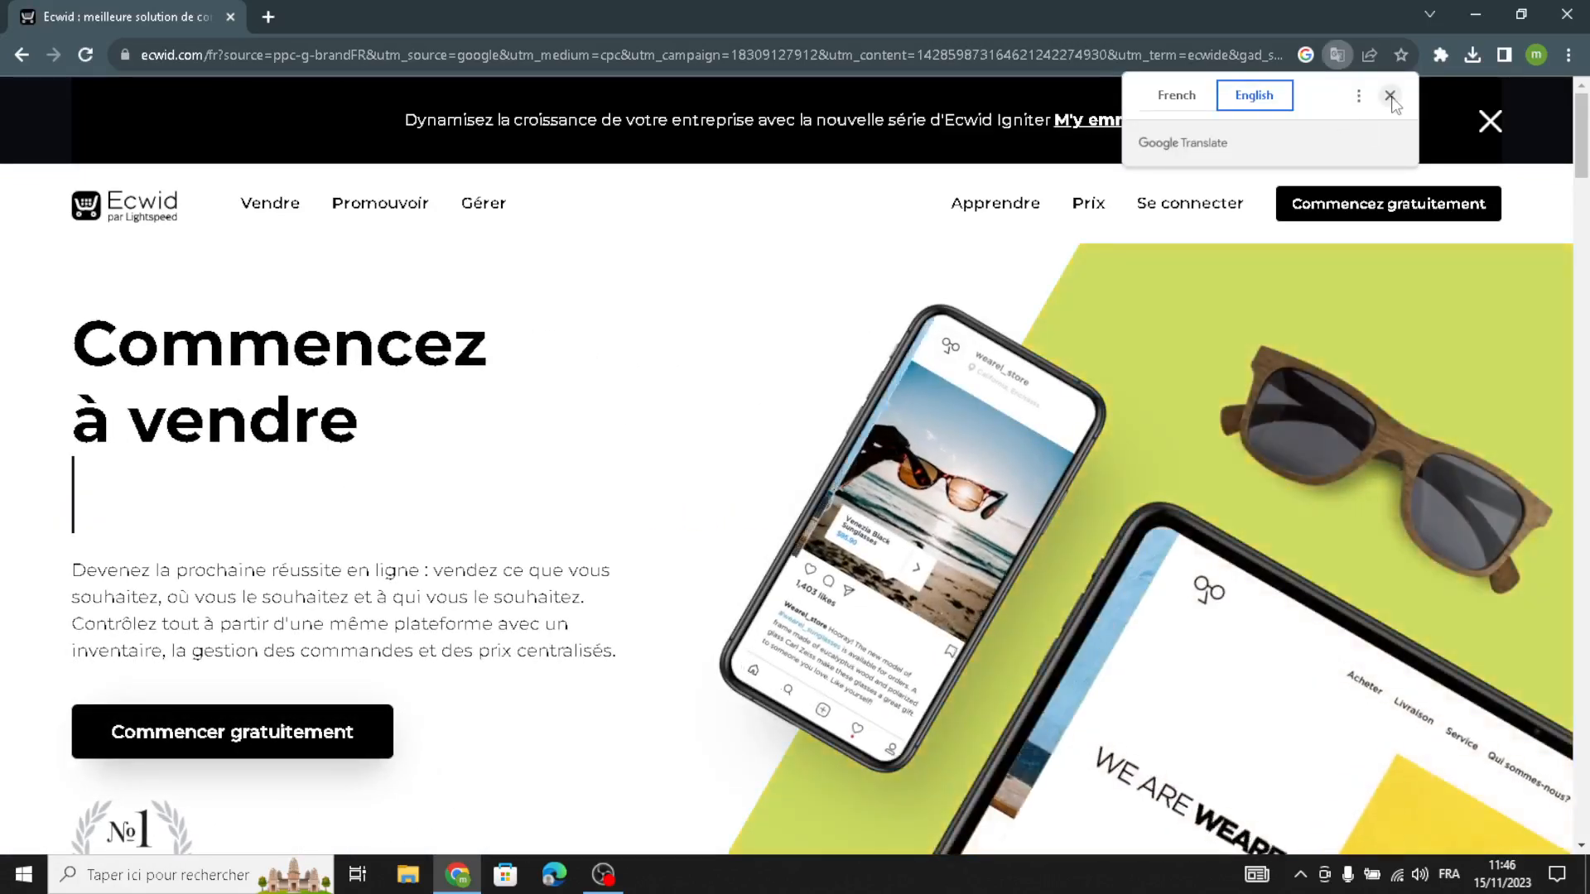
{"action": "left_click", "coordinate": [1391, 96]}
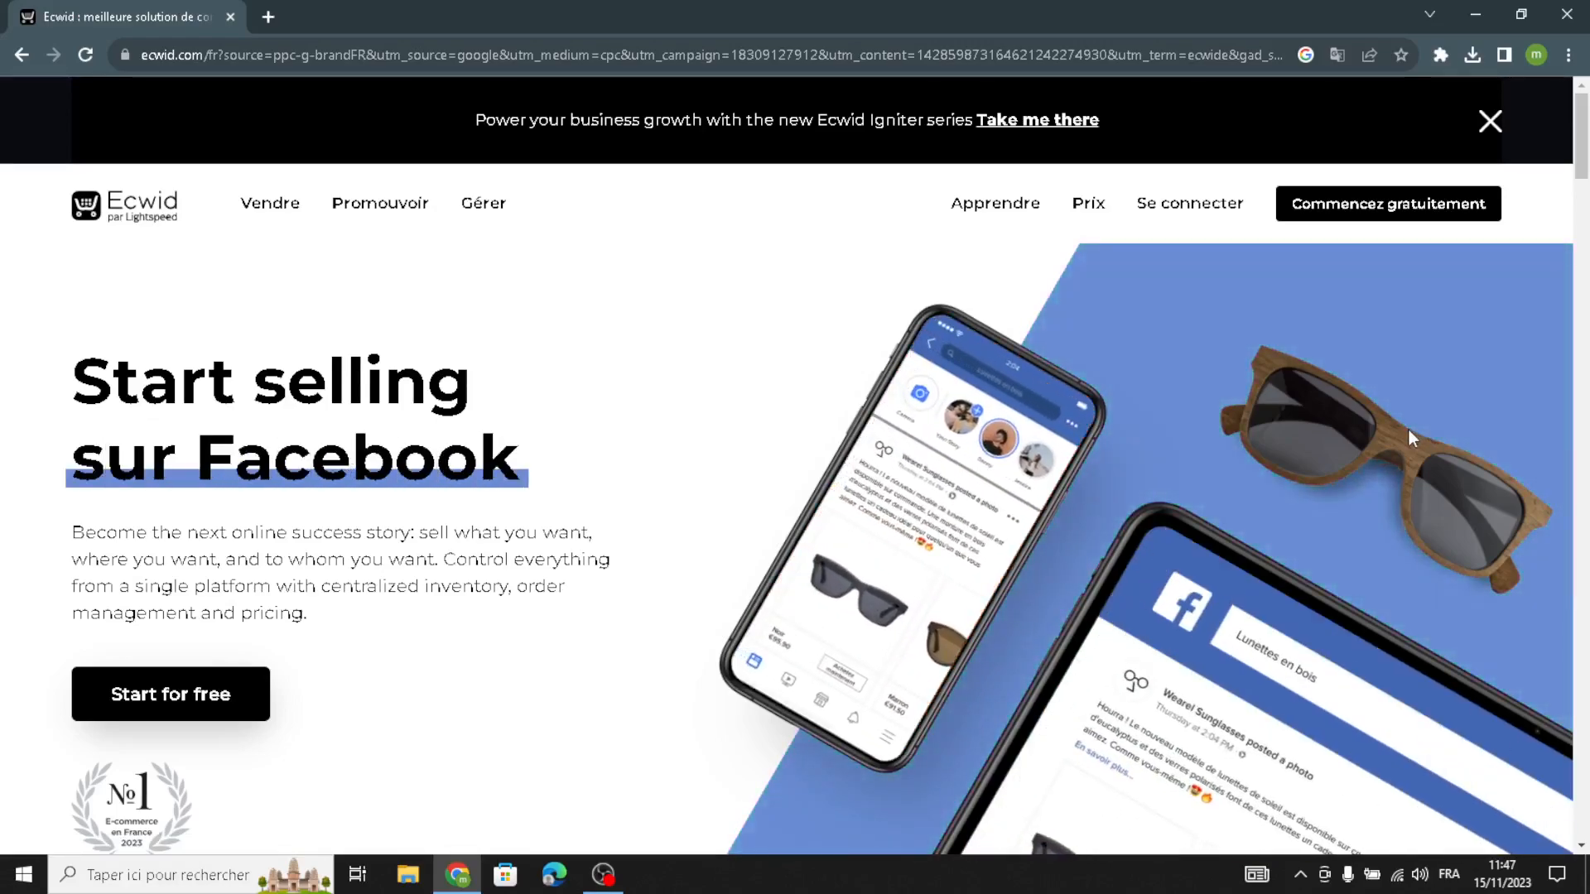
Step: Start with Ecwid for free and open the website and storefront setup from the dashboard's to-do list
{"action": "left_click", "coordinate": [1406, 211]}
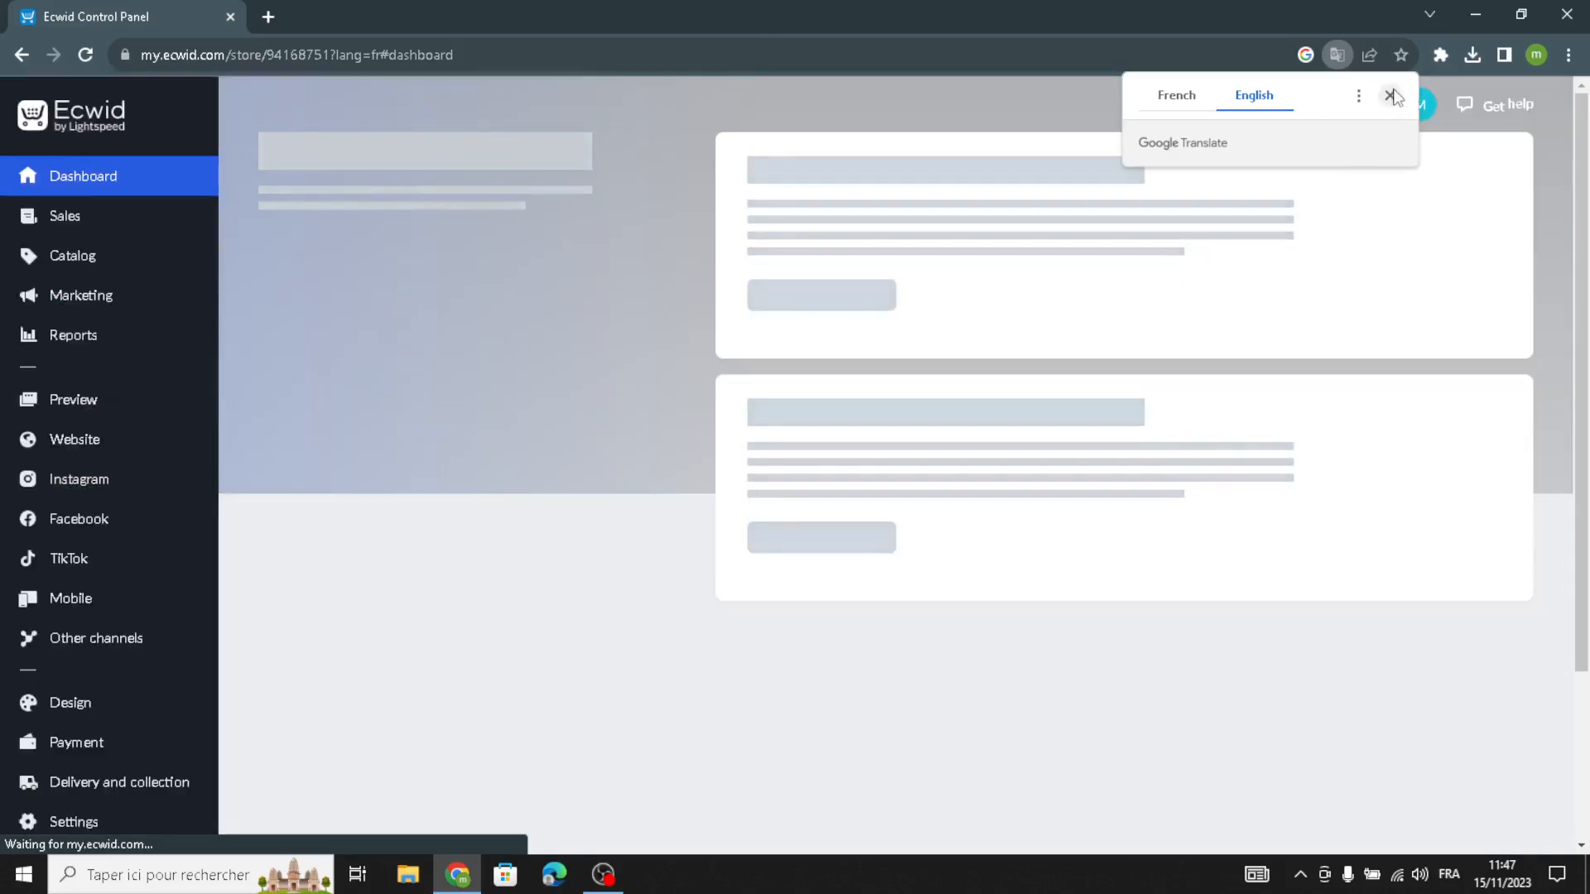
{"action": "left_click", "coordinate": [1390, 96]}
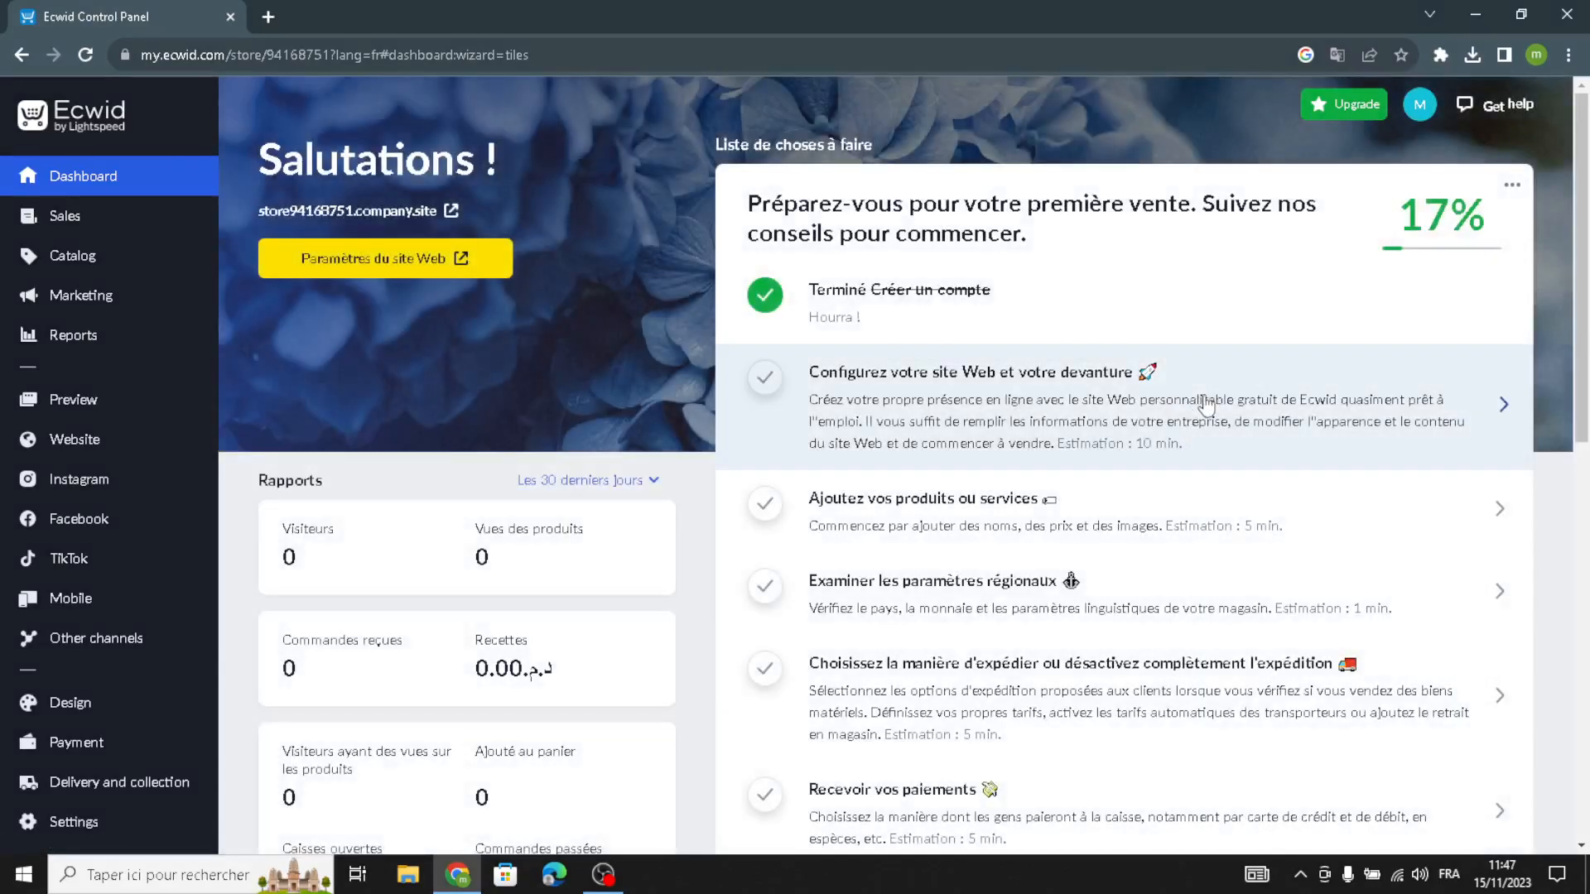
{"action": "left_click", "coordinate": [901, 399]}
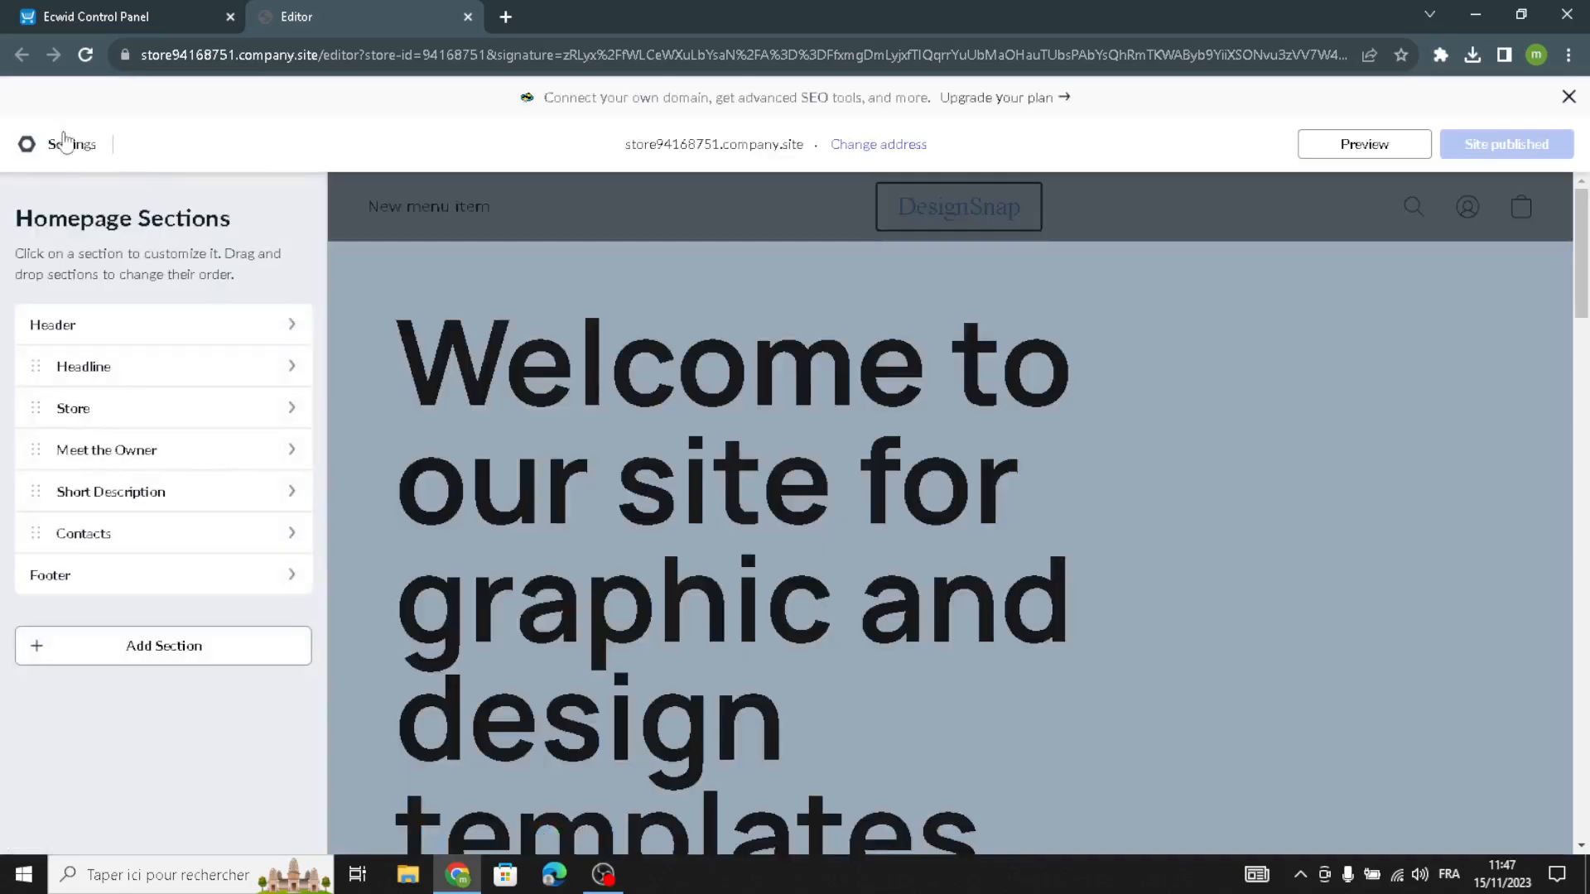
Step: Browse the site templates and apply the NØISE template to the website
{"action": "left_click", "coordinate": [63, 146]}
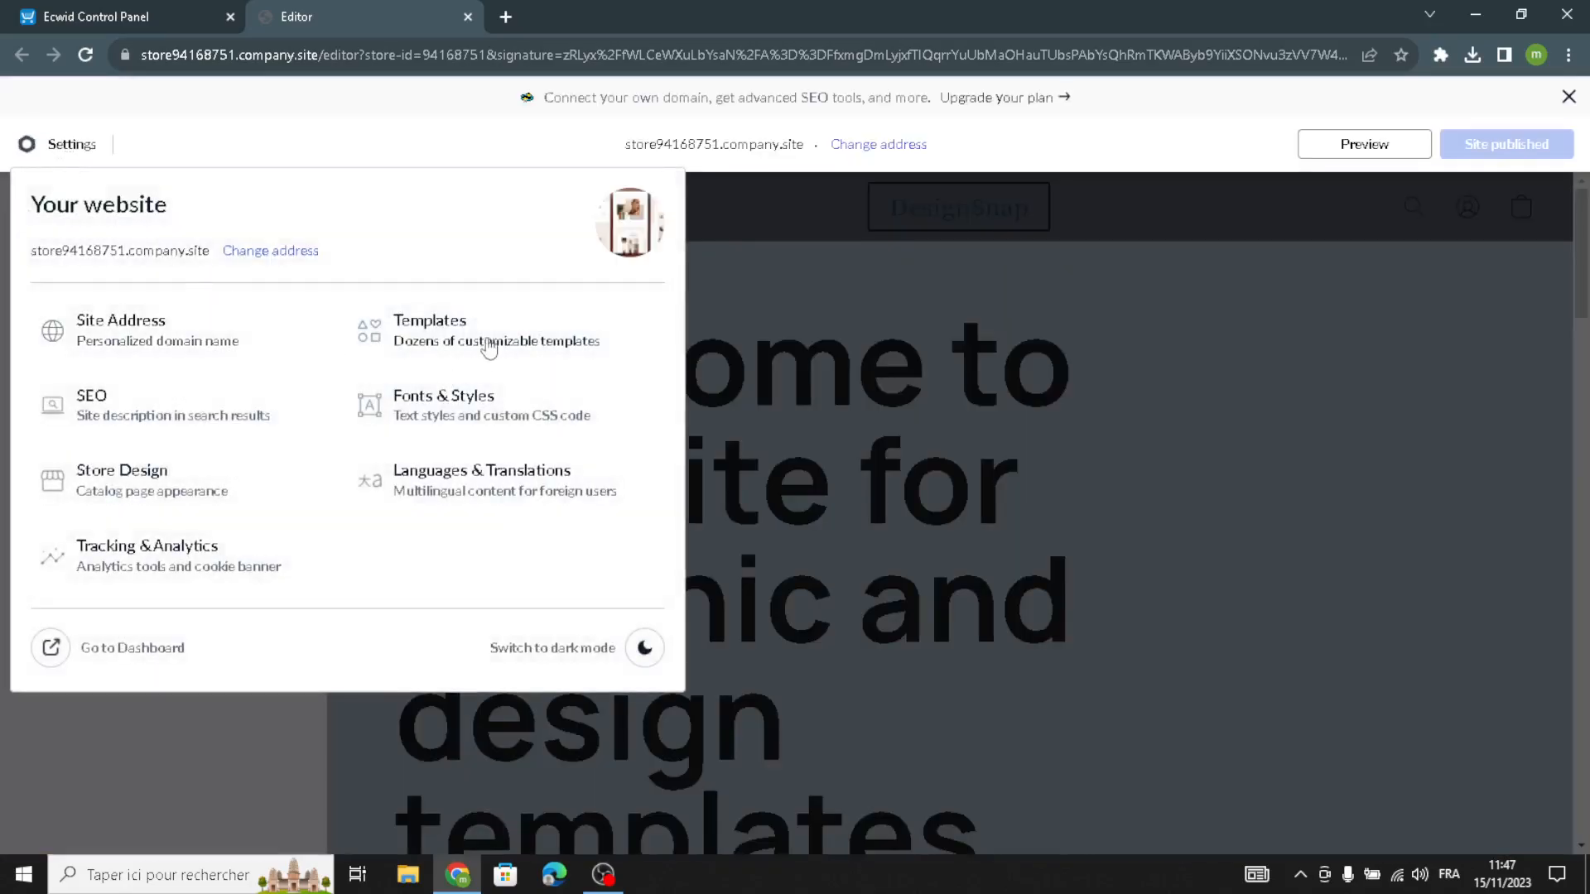
{"action": "left_click", "coordinate": [457, 325]}
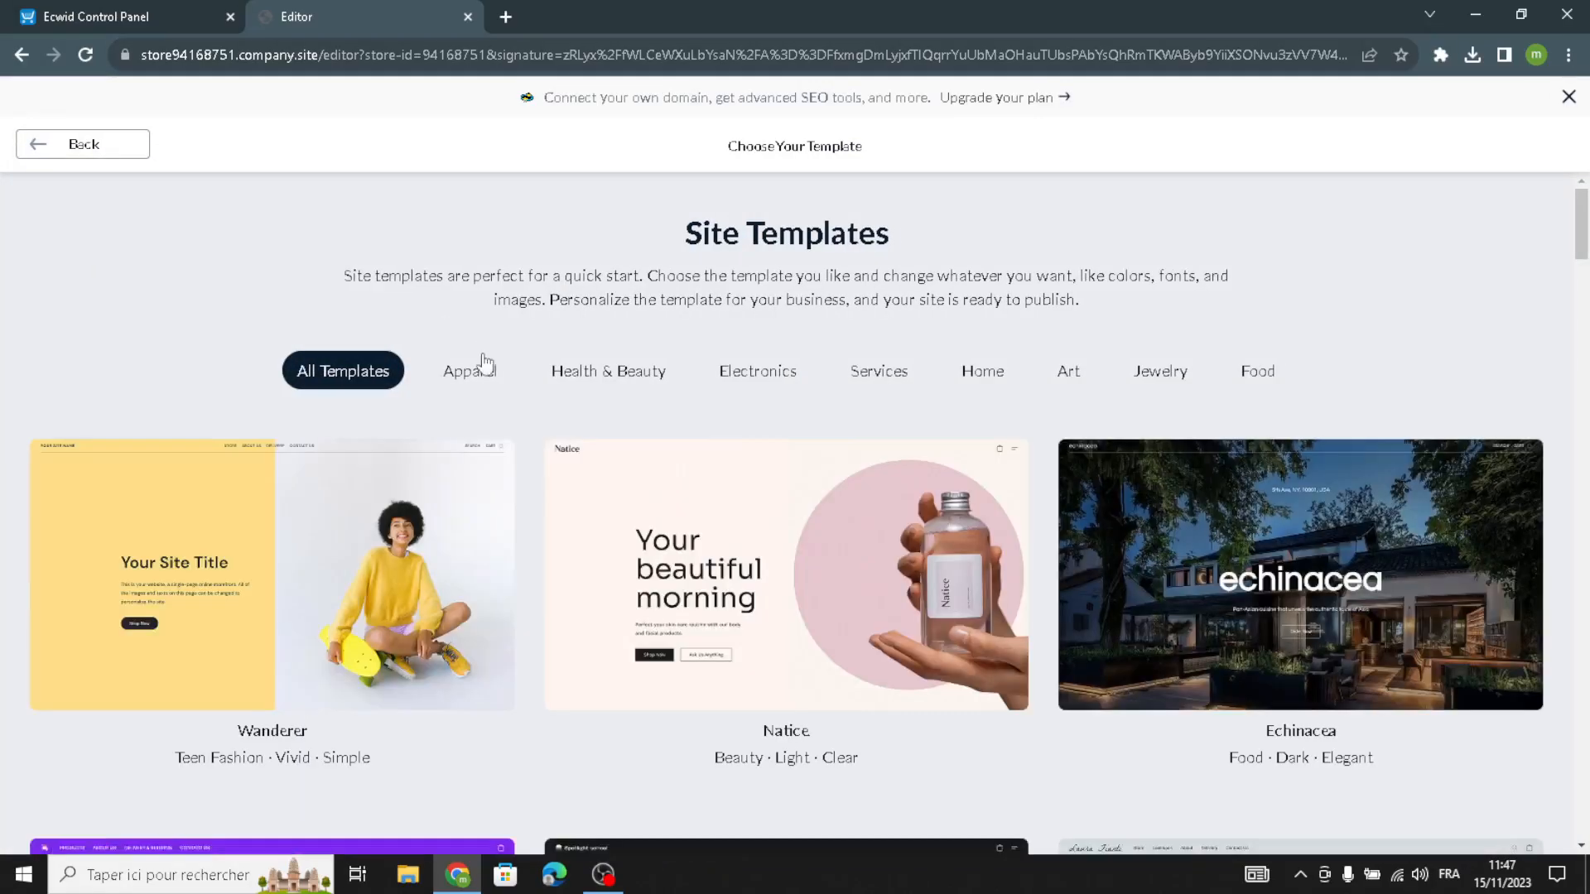
{"action": "scroll", "coordinate": [522, 398], "scroll_direction": "down", "scroll_amount": 2}
{"action": "scroll", "coordinate": [520, 406], "scroll_direction": "down", "scroll_amount": 7}
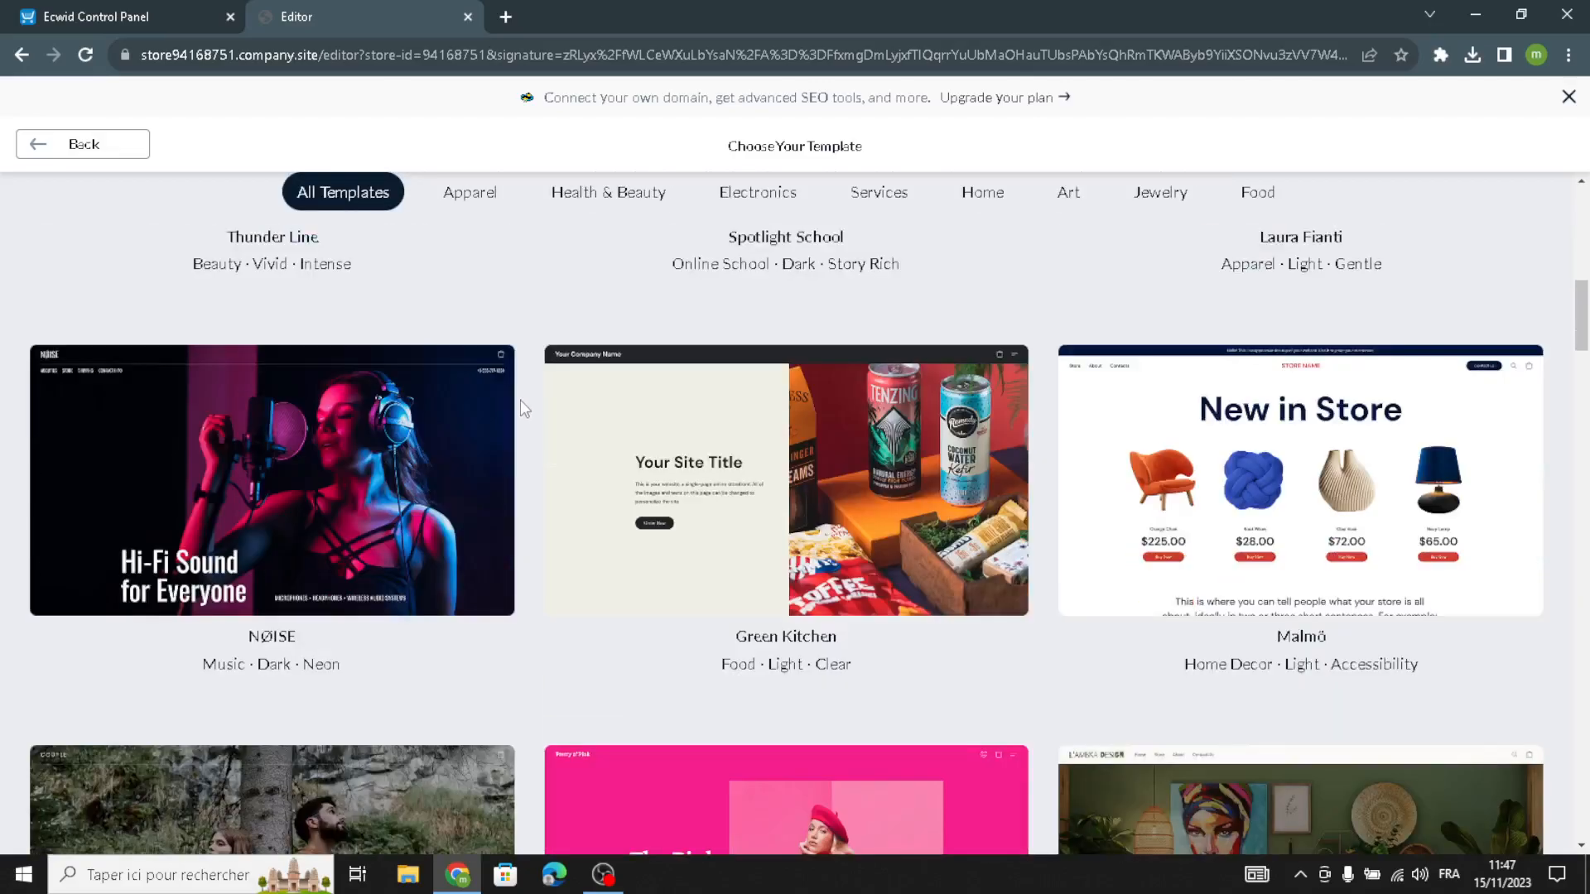
{"action": "scroll", "coordinate": [522, 405], "scroll_direction": "down", "scroll_amount": 5}
{"action": "scroll", "coordinate": [520, 400], "scroll_direction": "down", "scroll_amount": 7}
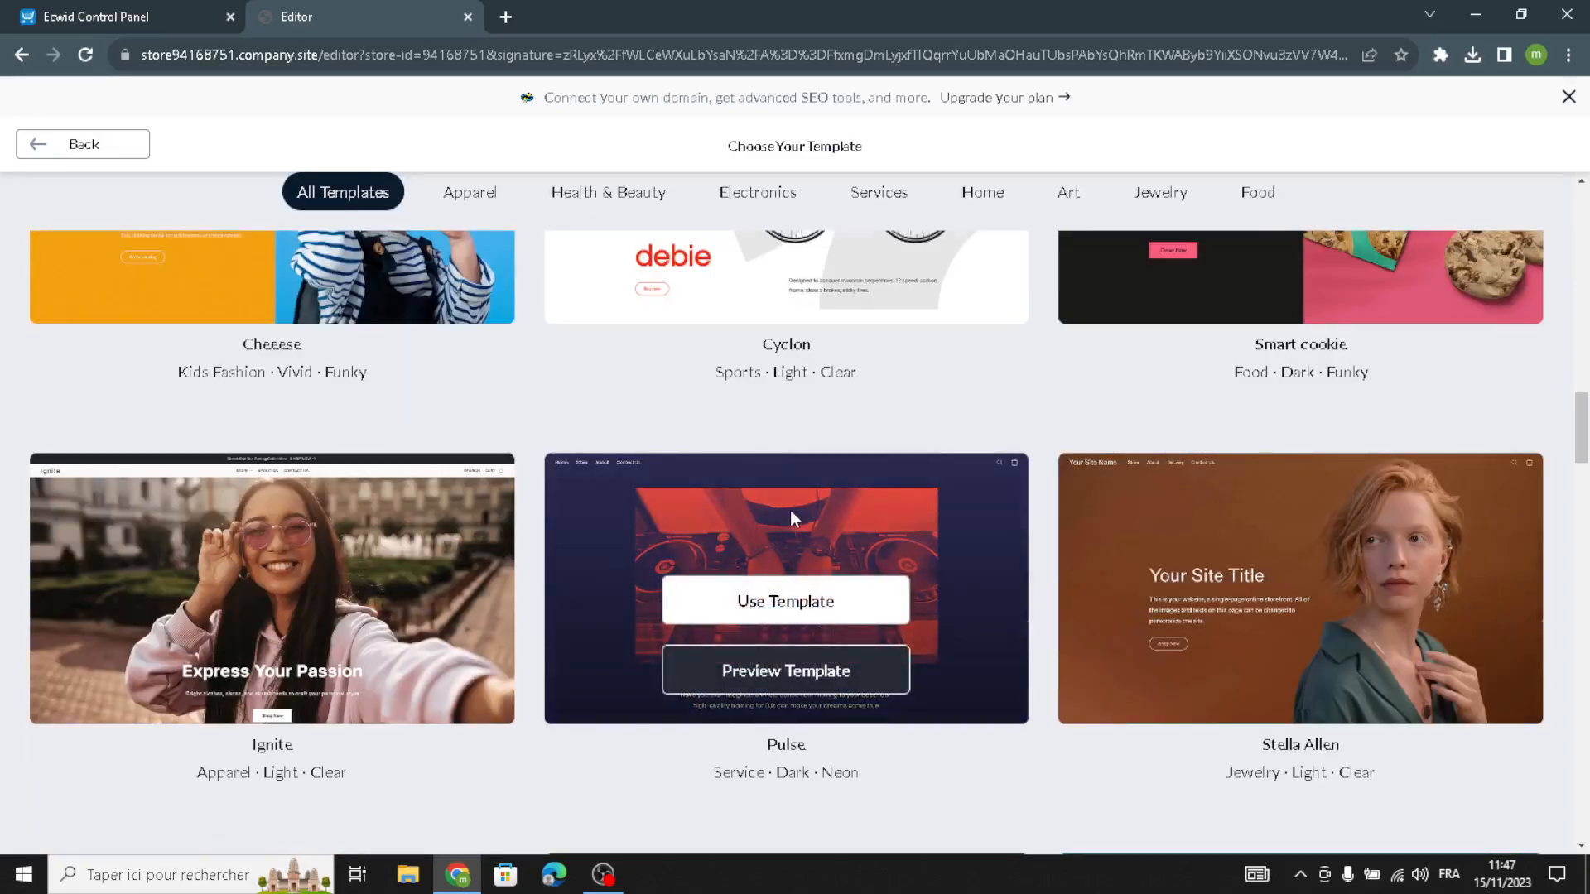
{"action": "scroll", "coordinate": [845, 580], "scroll_direction": "down", "scroll_amount": 7}
{"action": "scroll", "coordinate": [868, 593], "scroll_direction": "down", "scroll_amount": 5}
{"action": "scroll", "coordinate": [868, 593], "scroll_direction": "up", "scroll_amount": 12}
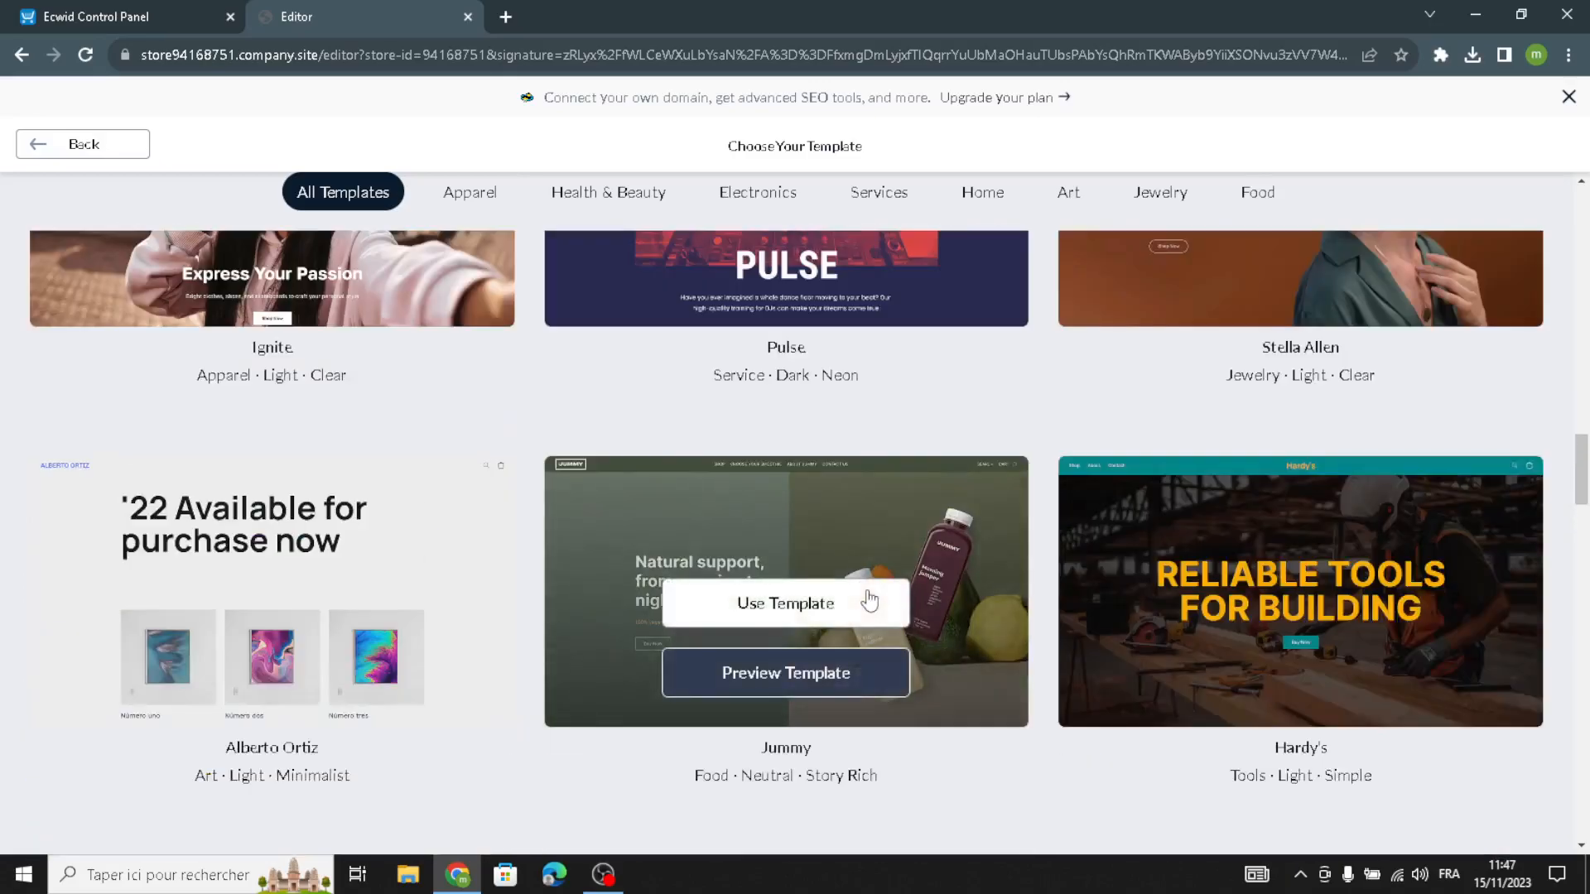
{"action": "scroll", "coordinate": [880, 577], "scroll_direction": "up", "scroll_amount": 10}
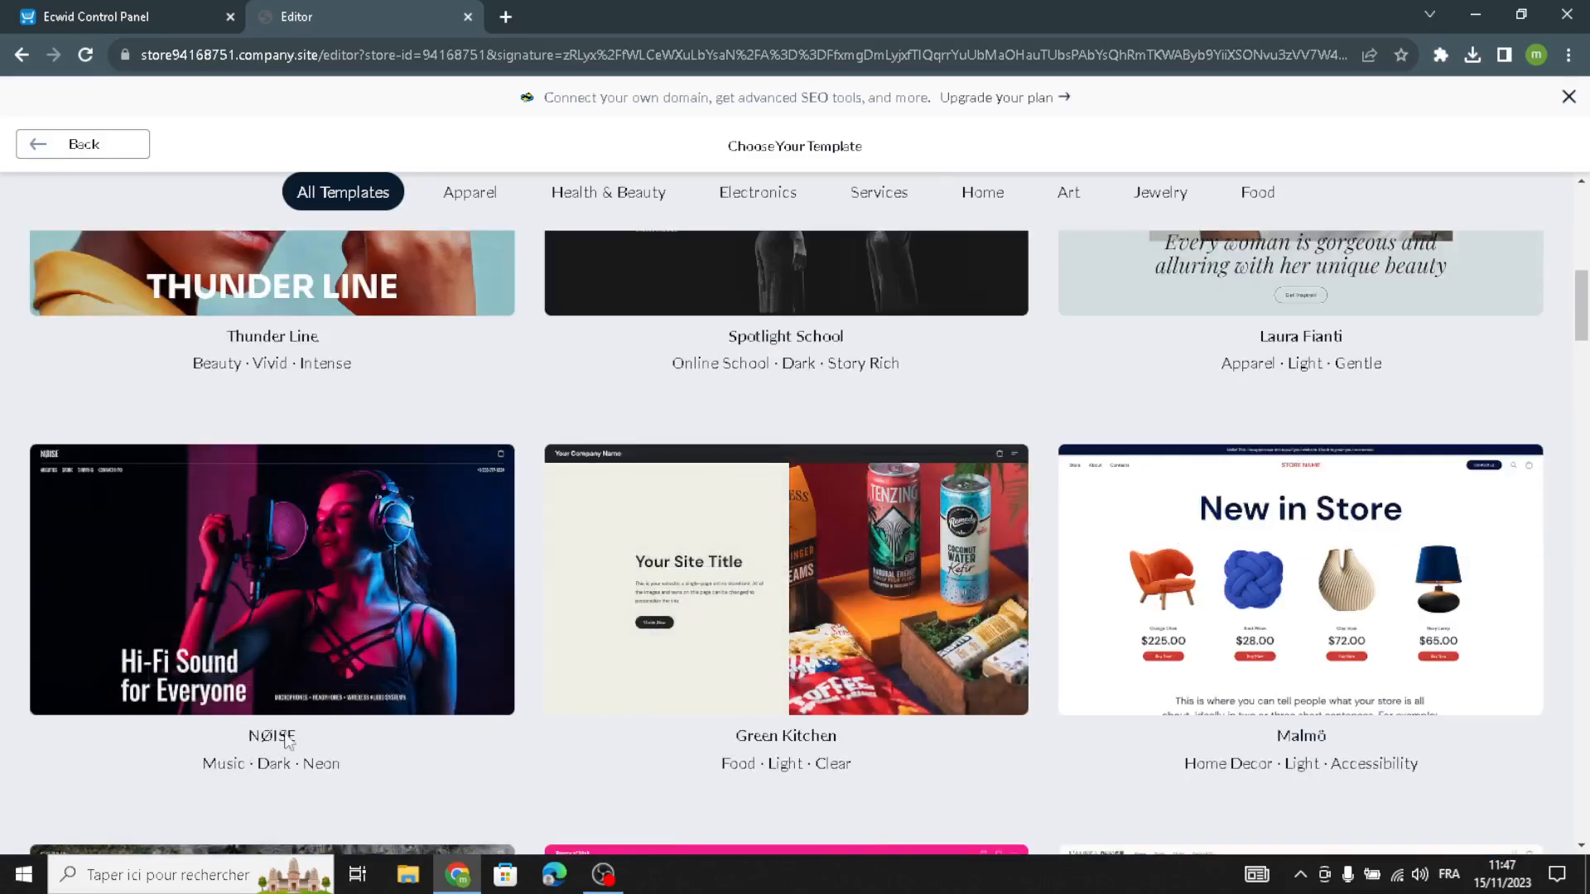
{"action": "mouse_move", "coordinate": [277, 590]}
{"action": "left_click", "coordinate": [265, 611]}
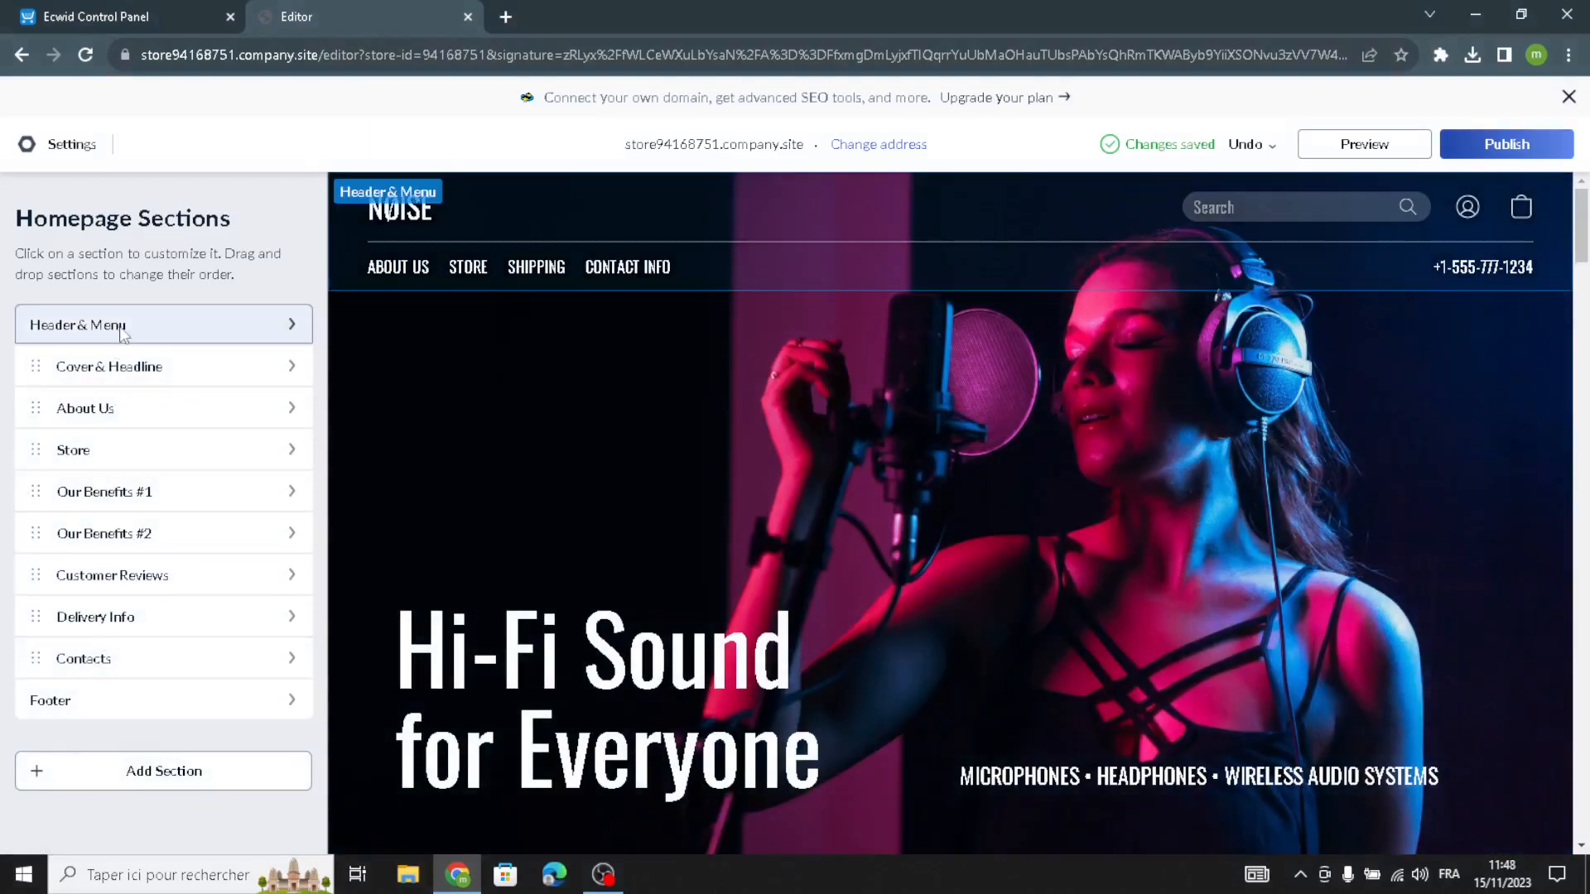
Step: Set the header's text logo to SonicForge and look over the navigation menu items
{"action": "left_click", "coordinate": [122, 327]}
{"action": "left_click", "coordinate": [77, 369]}
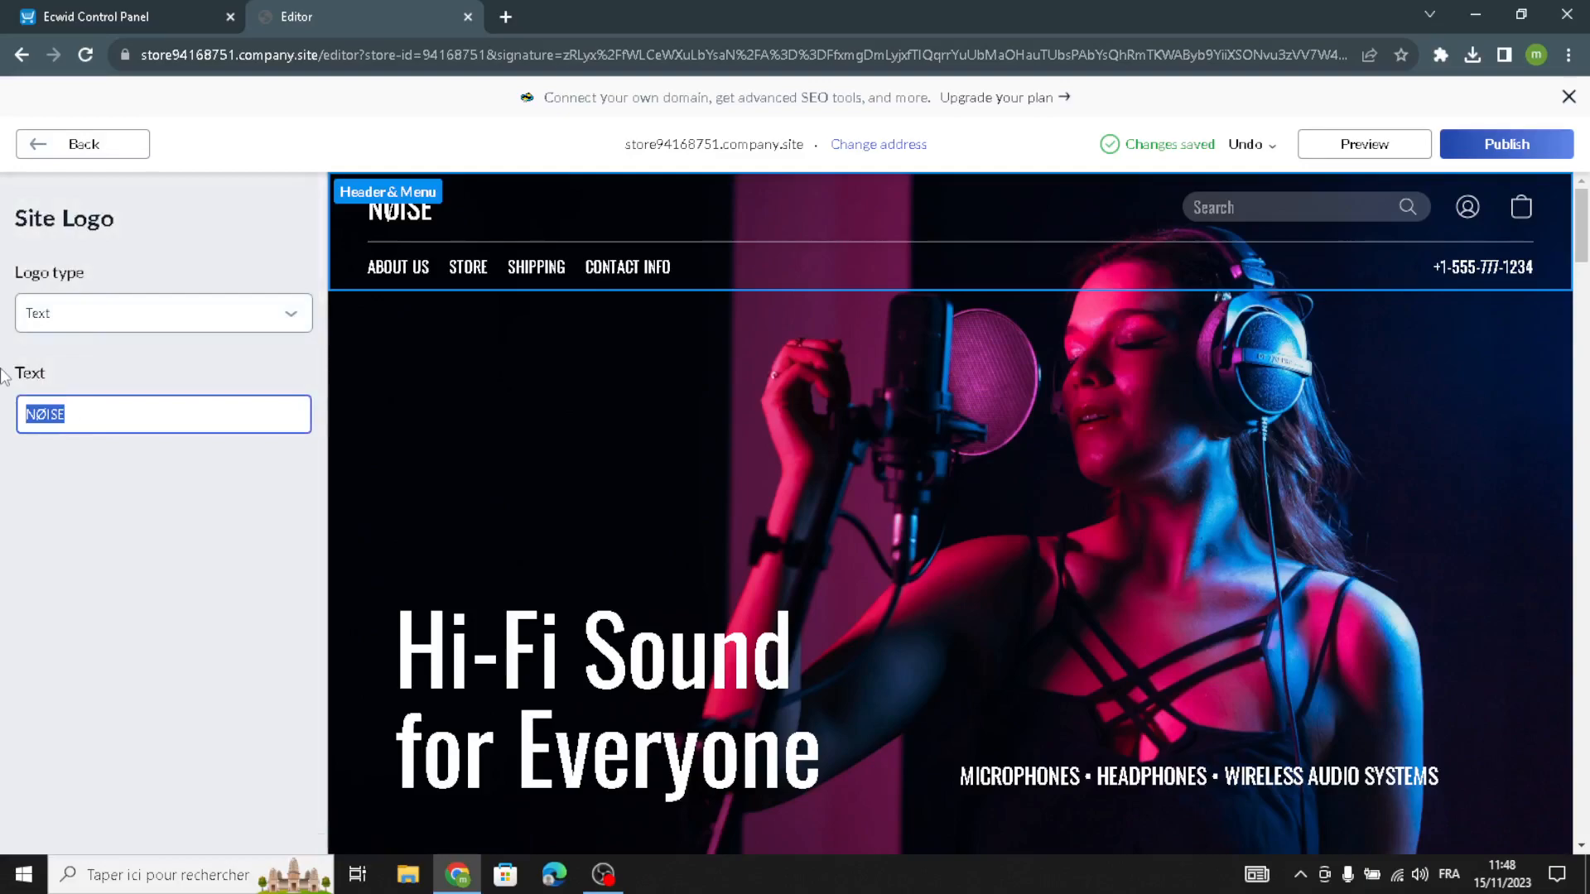
{"action": "left_click", "coordinate": [44, 149]}
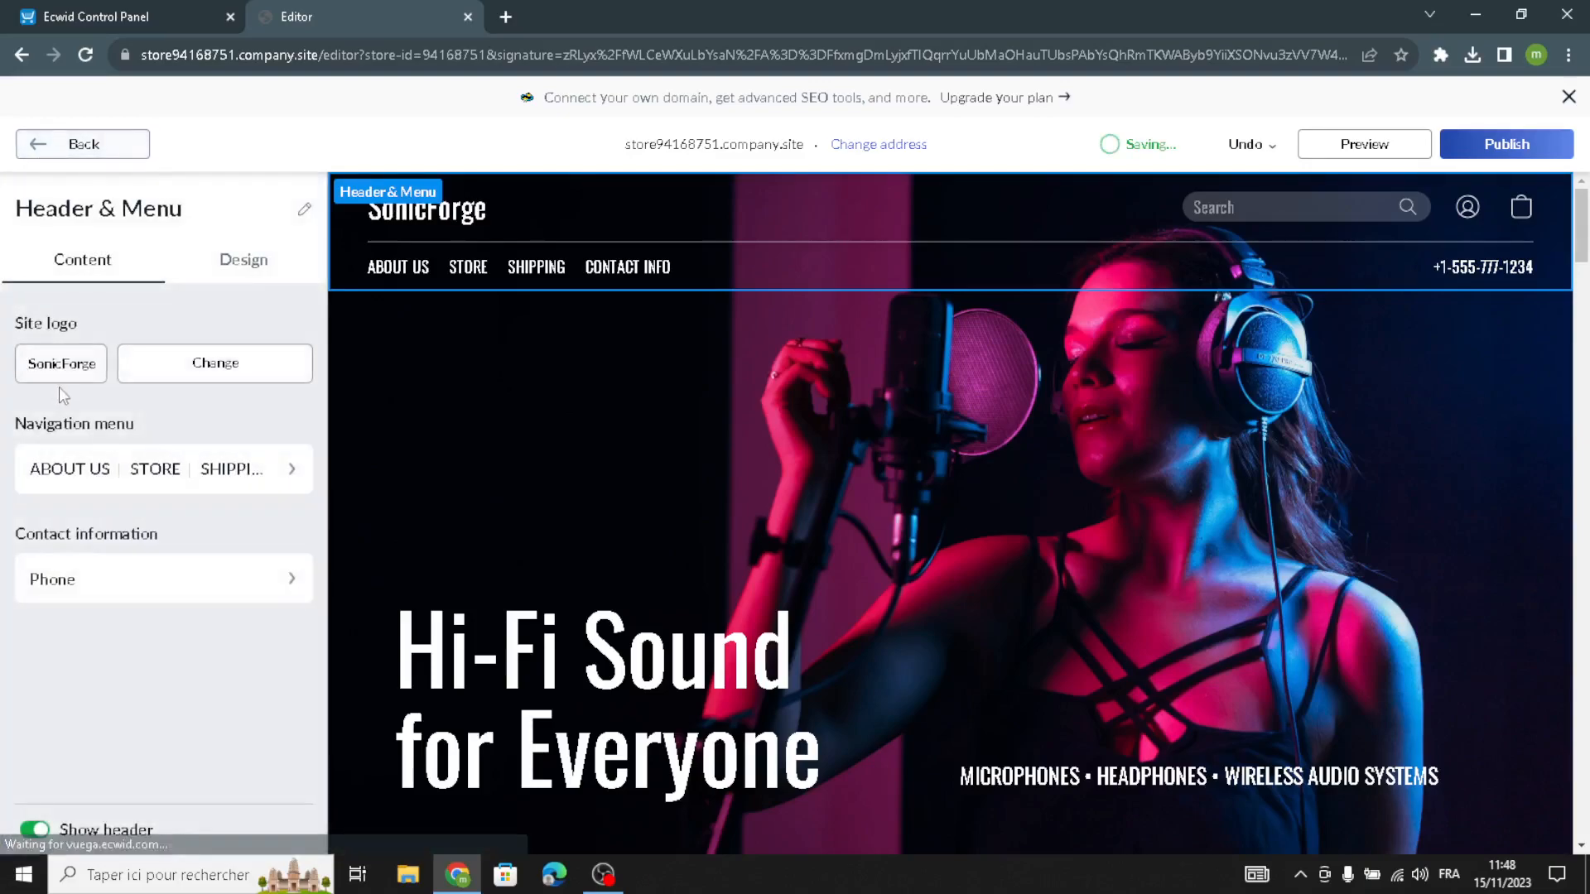
{"action": "left_click", "coordinate": [124, 370]}
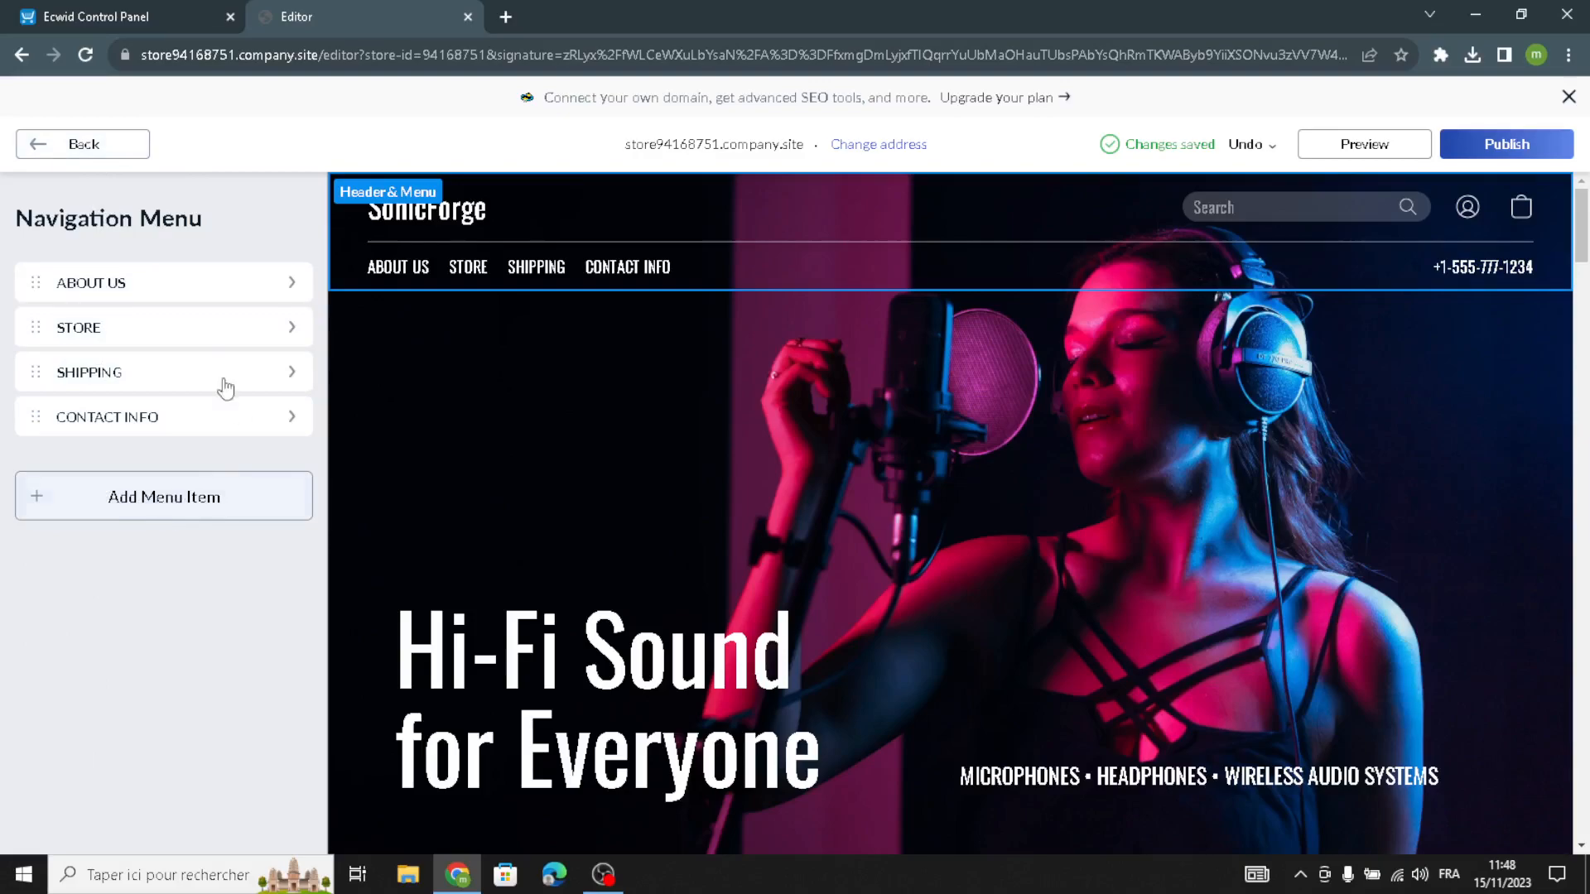
{"action": "left_click", "coordinate": [108, 146]}
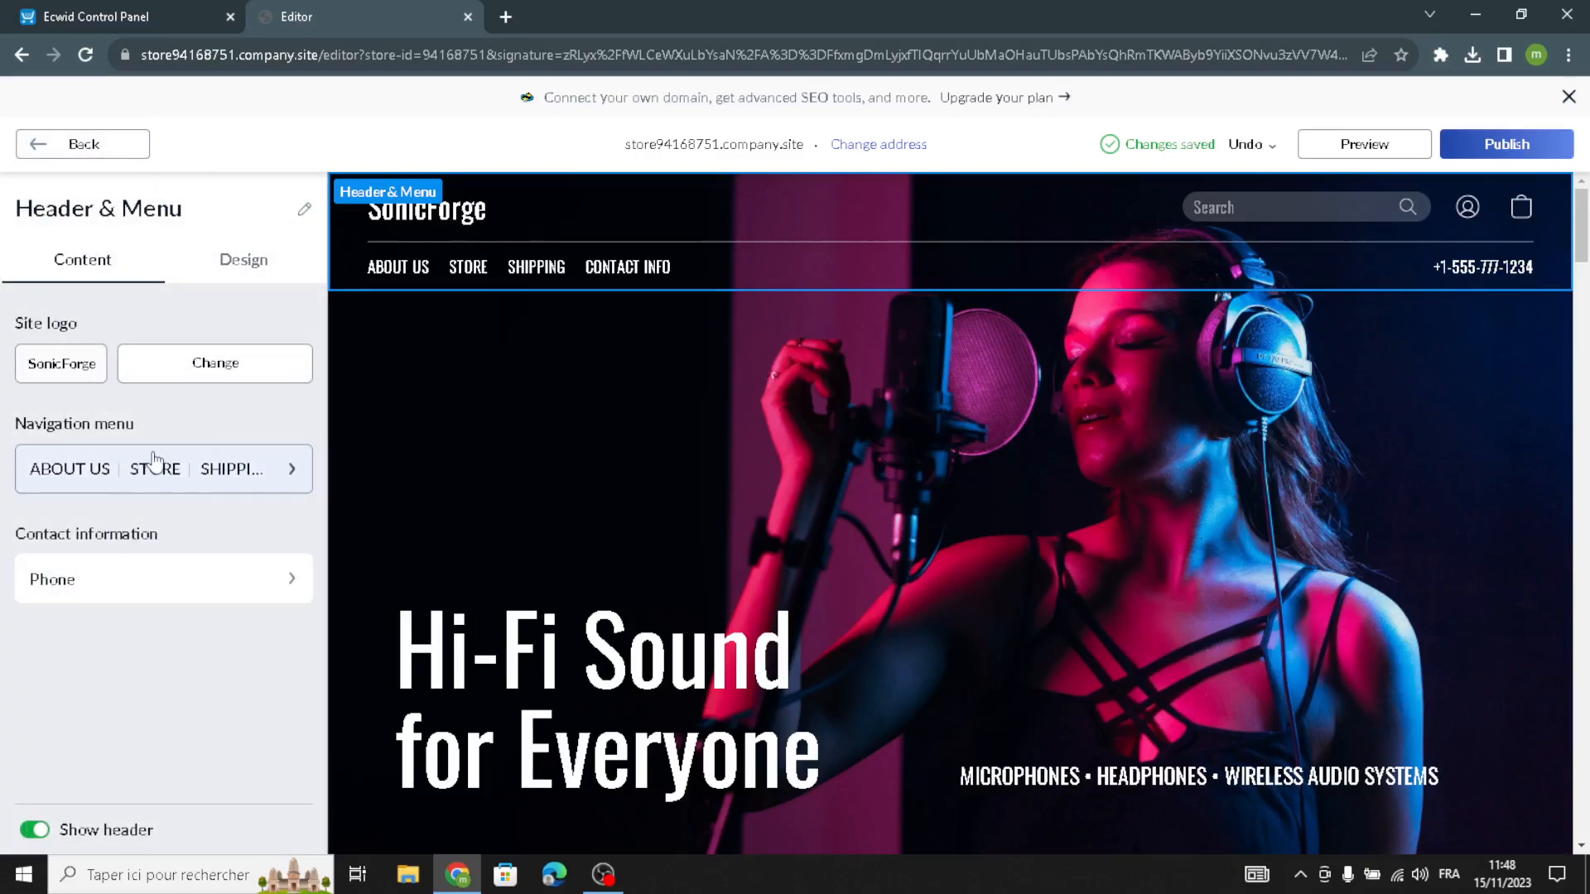
Step: Switch the header to the single-row layout with the logo between menu and icons, and set the site logo font to Alice
{"action": "left_click", "coordinate": [245, 262]}
{"action": "left_click", "coordinate": [196, 393]}
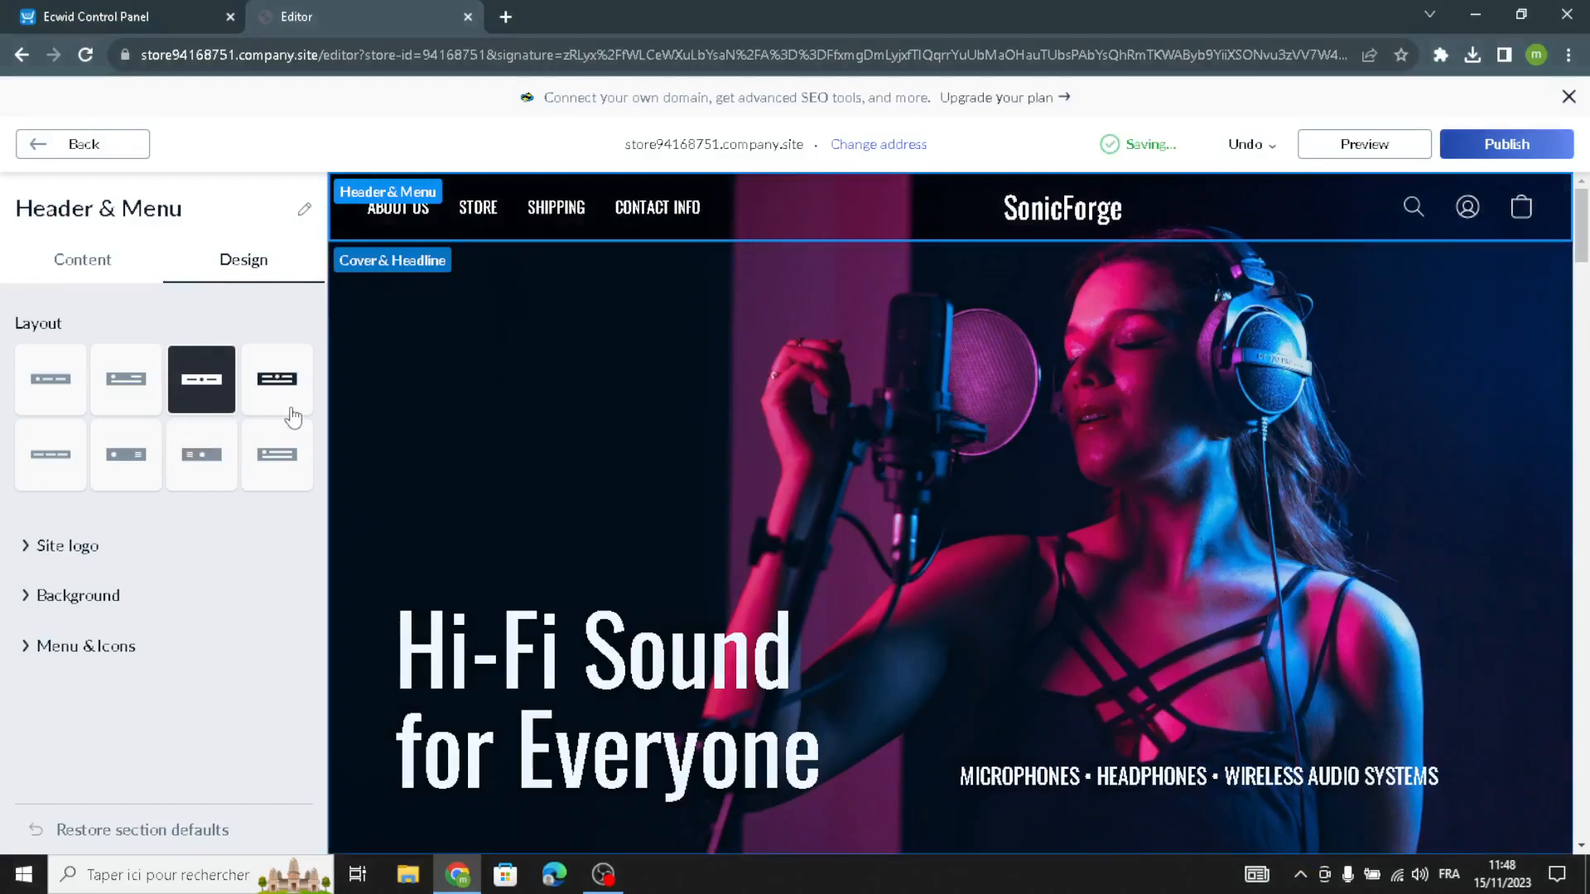
{"action": "left_click", "coordinate": [32, 554]}
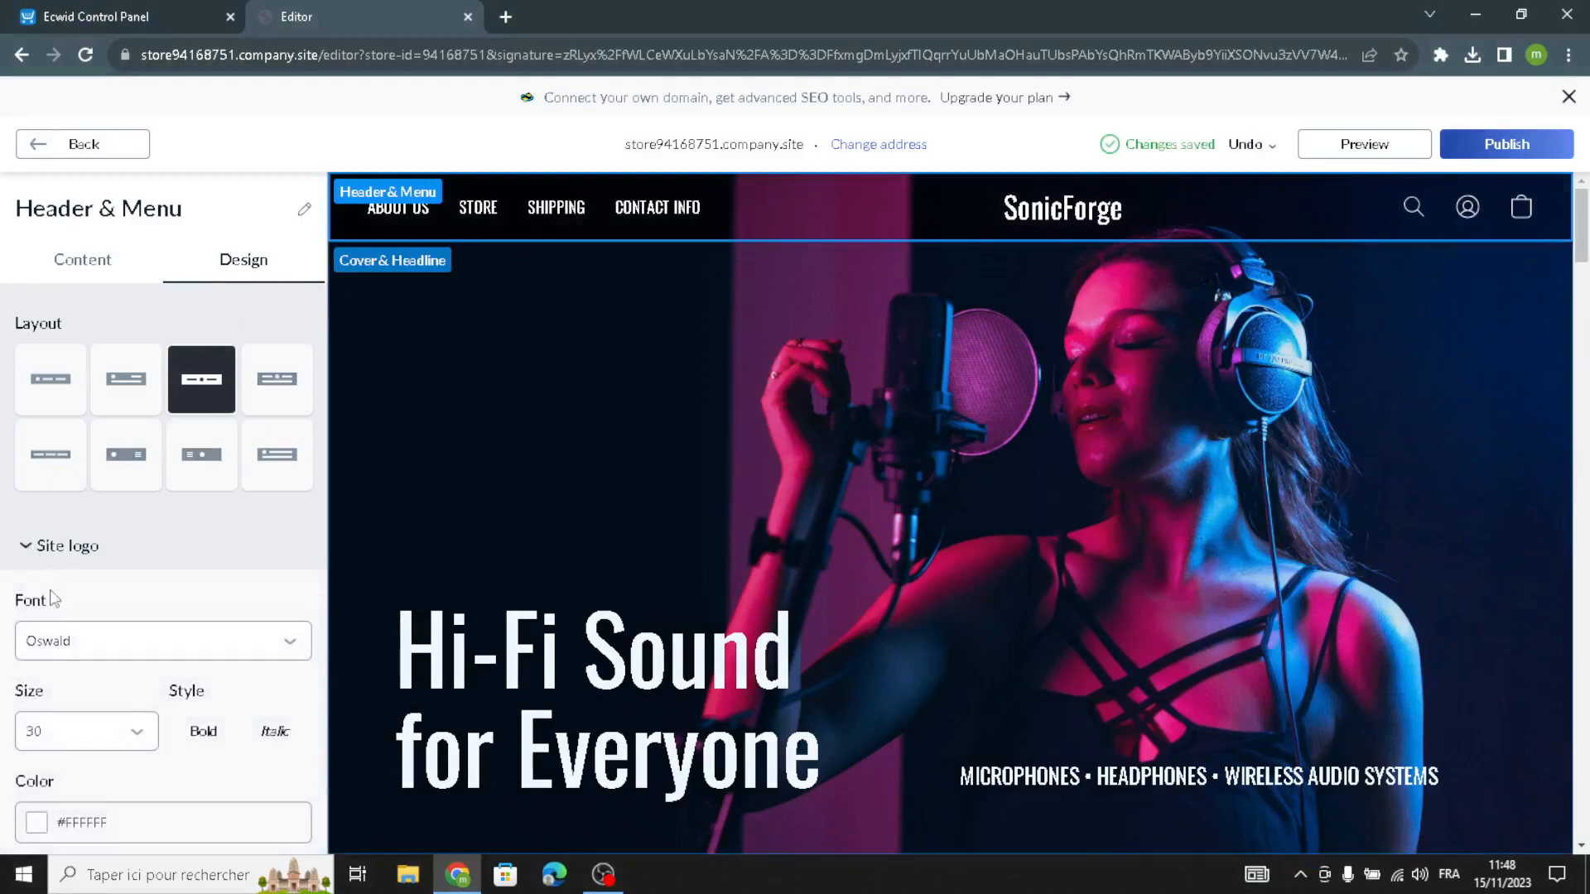
{"action": "left_click", "coordinate": [52, 650]}
{"action": "scroll", "coordinate": [91, 464], "scroll_direction": "up", "scroll_amount": 10}
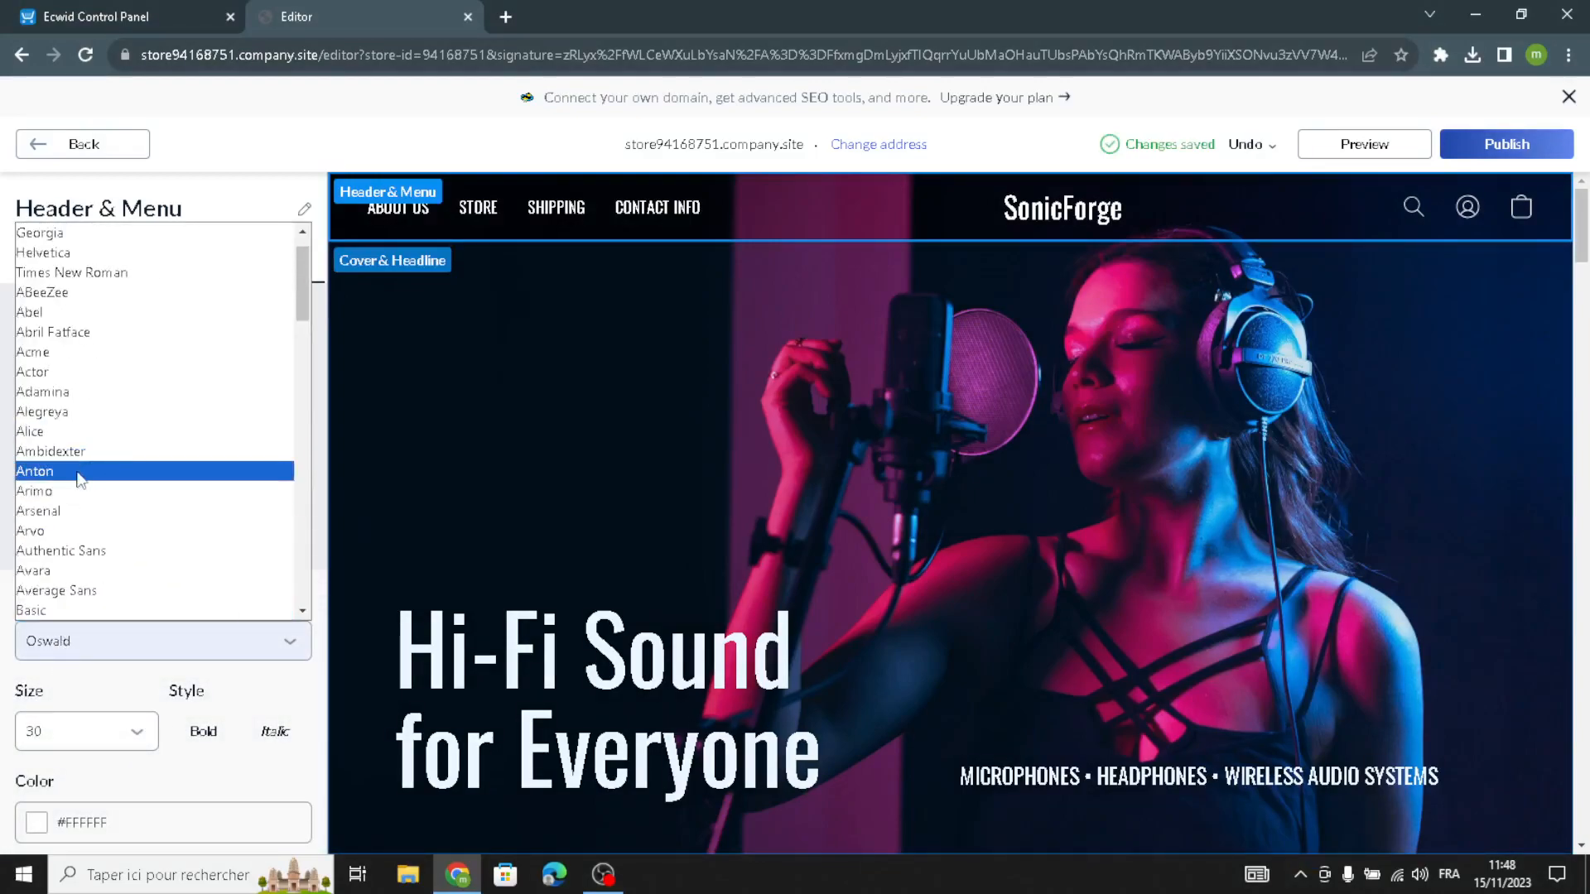
{"action": "left_click", "coordinate": [91, 427]}
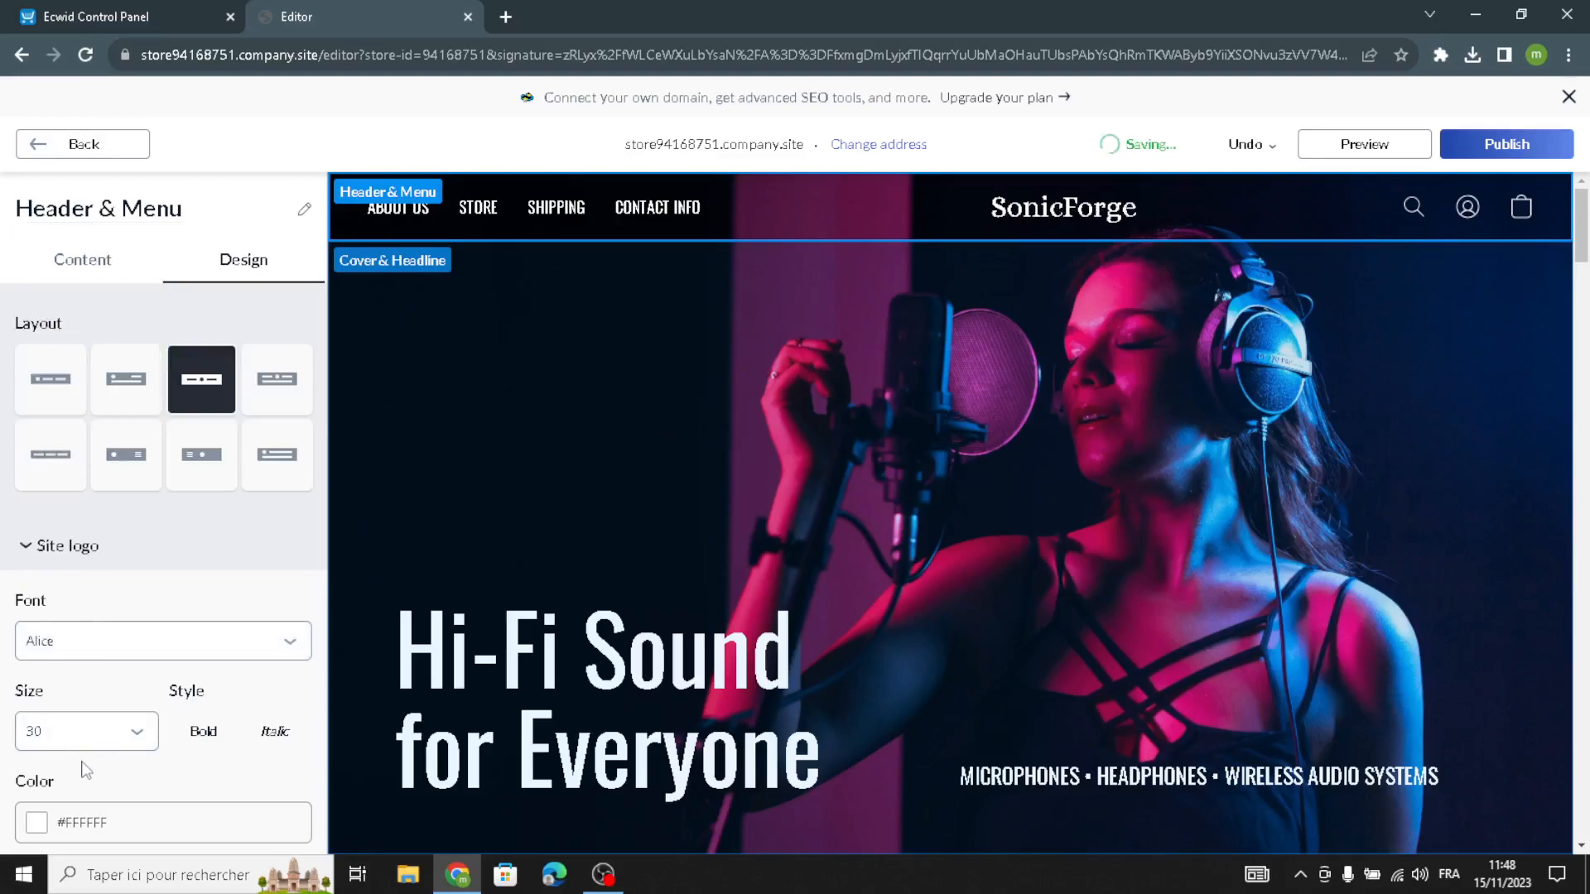
Step: Add a frame outline around the site logo and return to the homepage sections
{"action": "scroll", "coordinate": [76, 758], "scroll_direction": "down", "scroll_amount": 1}
{"action": "scroll", "coordinate": [61, 819], "scroll_direction": "down", "scroll_amount": 2}
{"action": "left_click", "coordinate": [76, 698]}
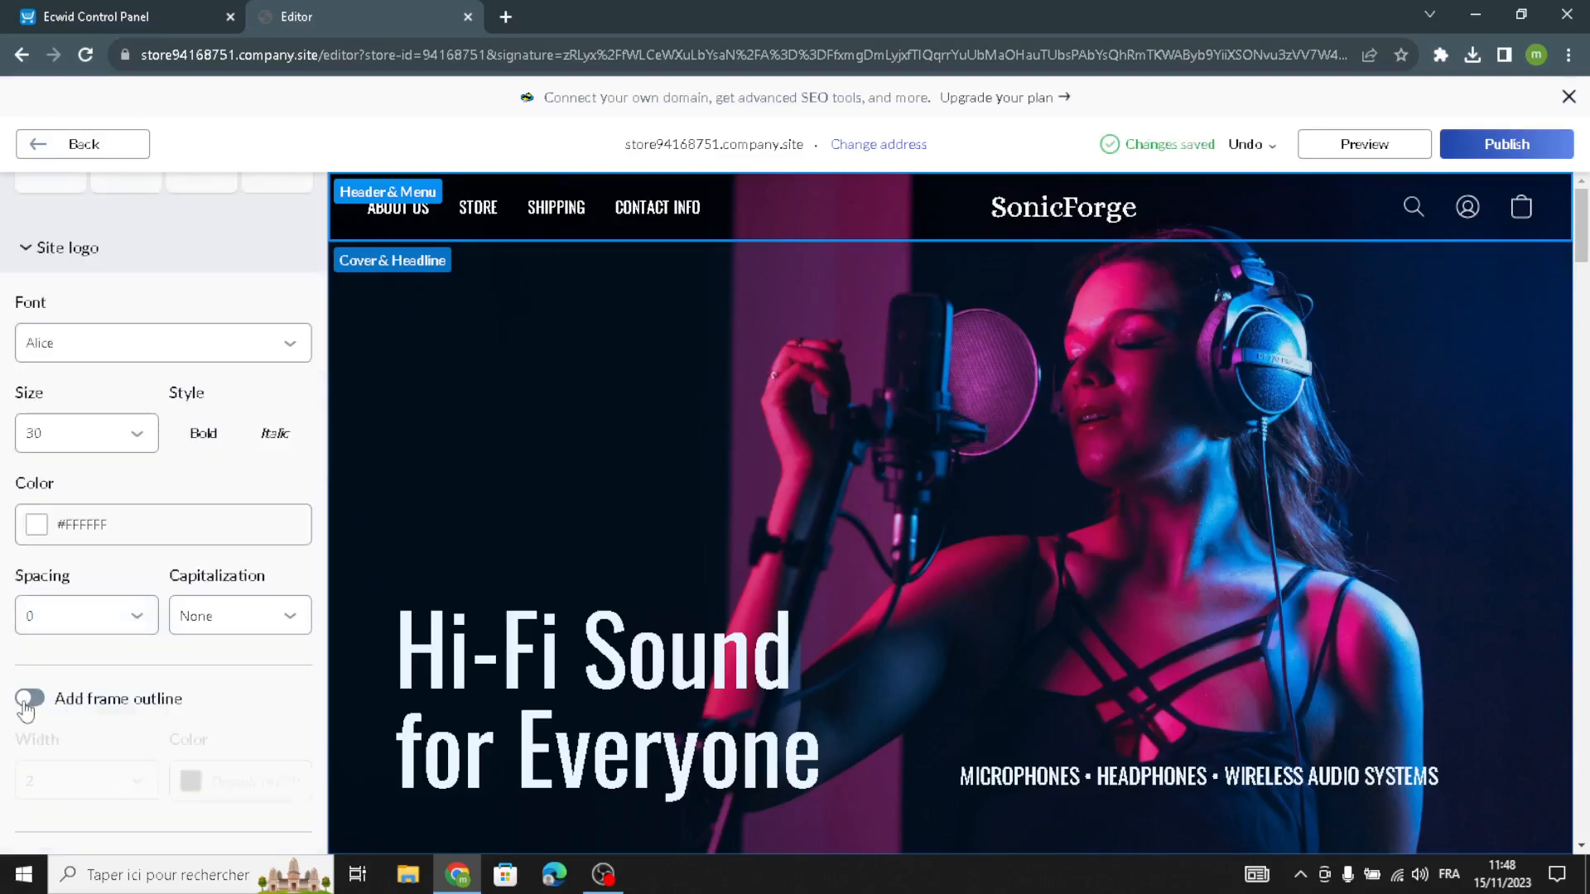
{"action": "scroll", "coordinate": [71, 517], "scroll_direction": "up", "scroll_amount": 3}
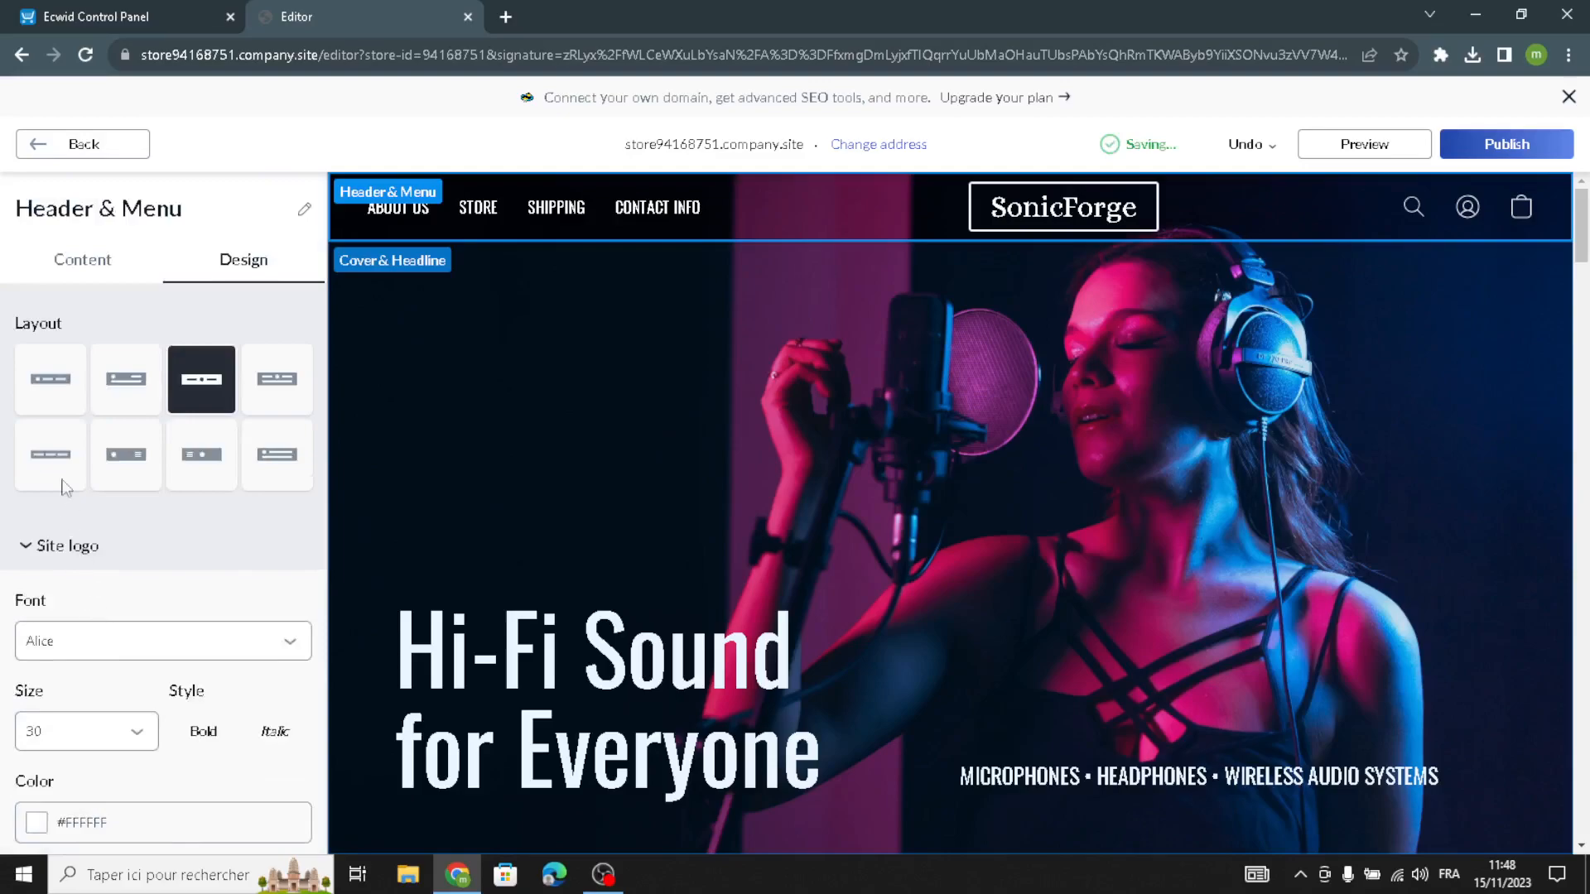
{"action": "left_click", "coordinate": [121, 148]}
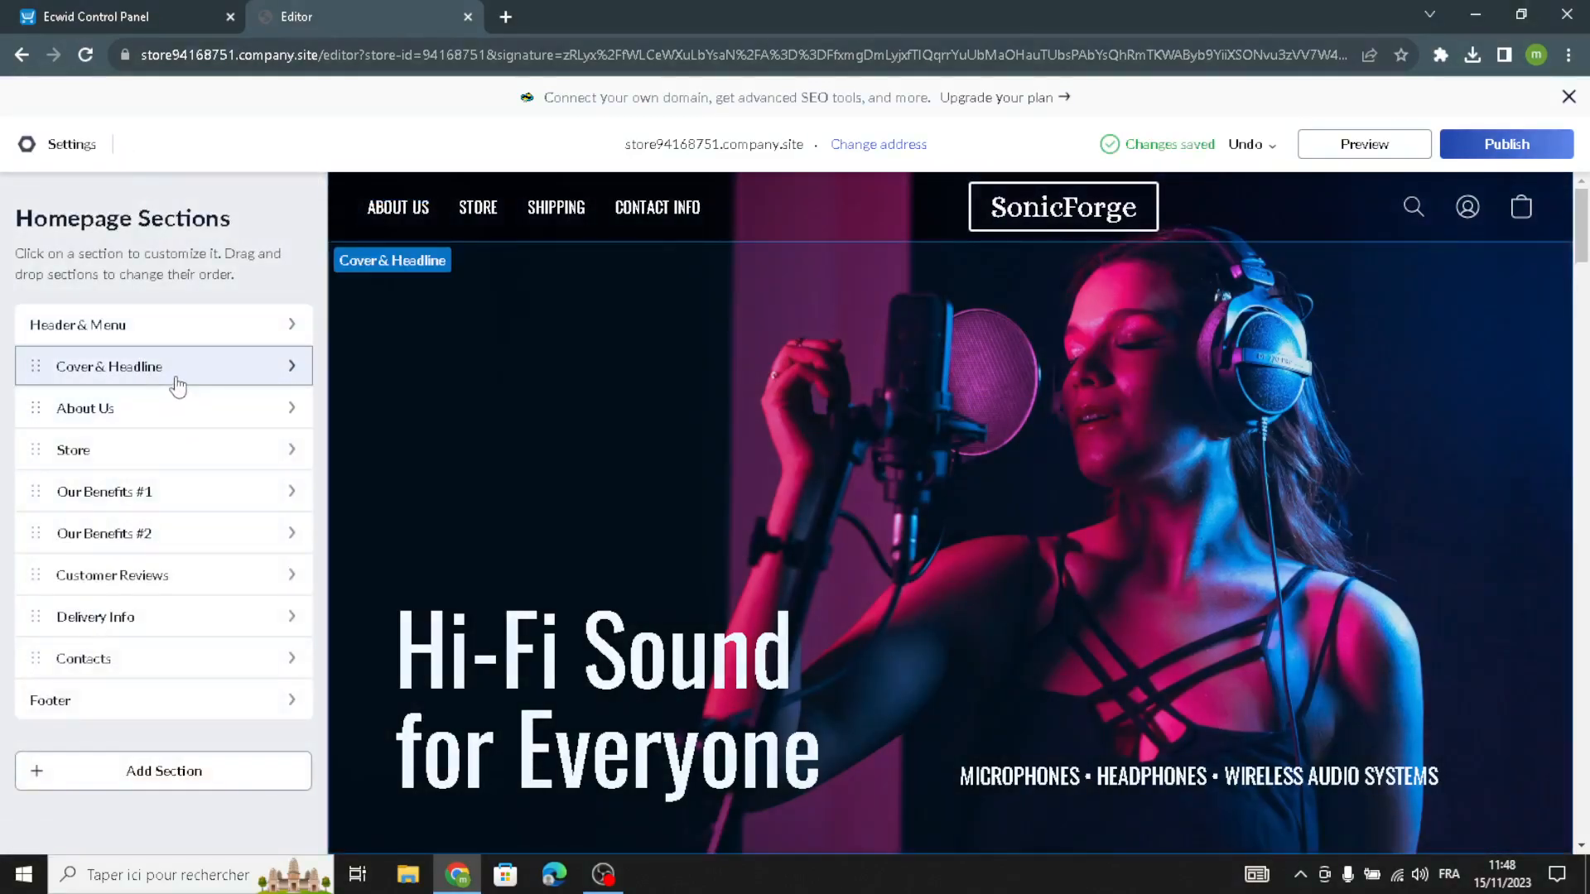
Step: Open the Cover & Headline section and examine its title and description texts
{"action": "left_click", "coordinate": [178, 381]}
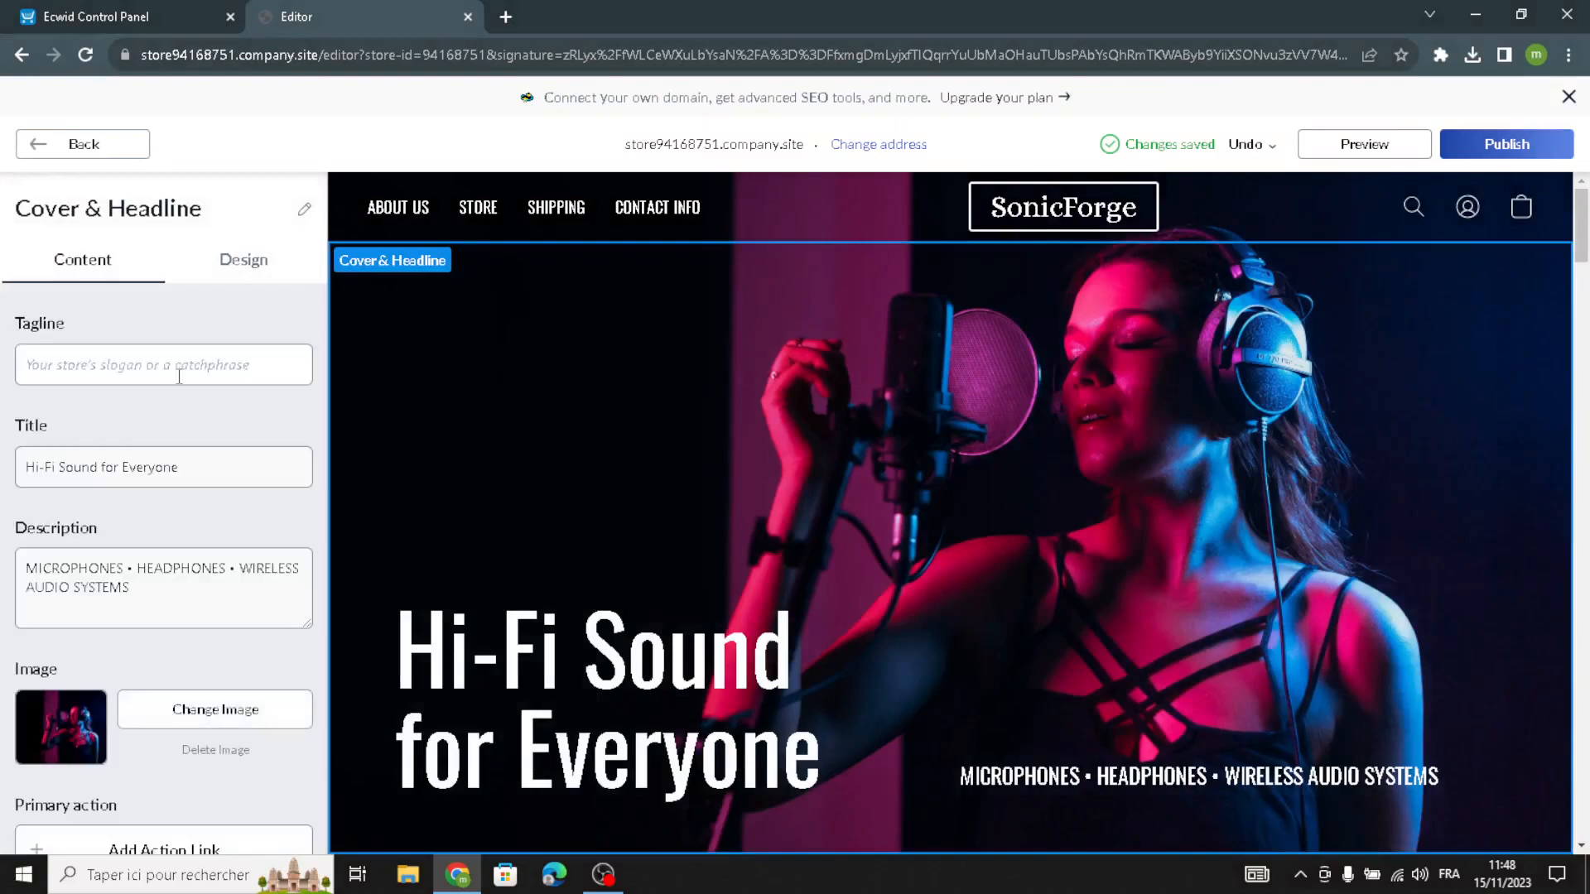
{"action": "left_click_drag", "start_coordinate": [202, 467], "coordinate": [8, 470]}
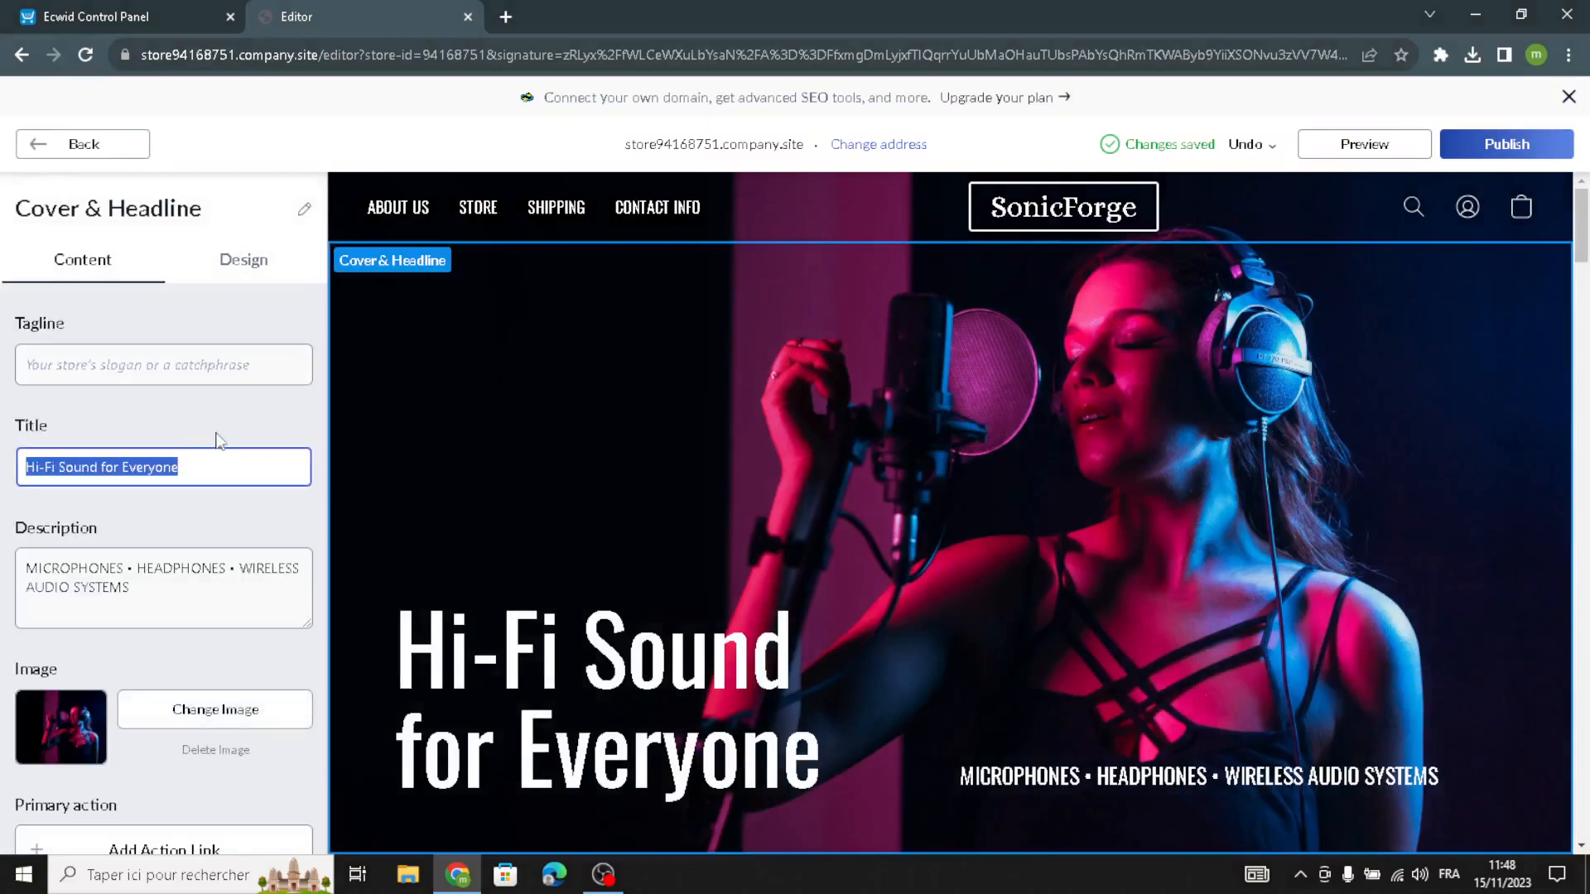
{"action": "left_click_drag", "start_coordinate": [154, 612], "coordinate": [3, 551]}
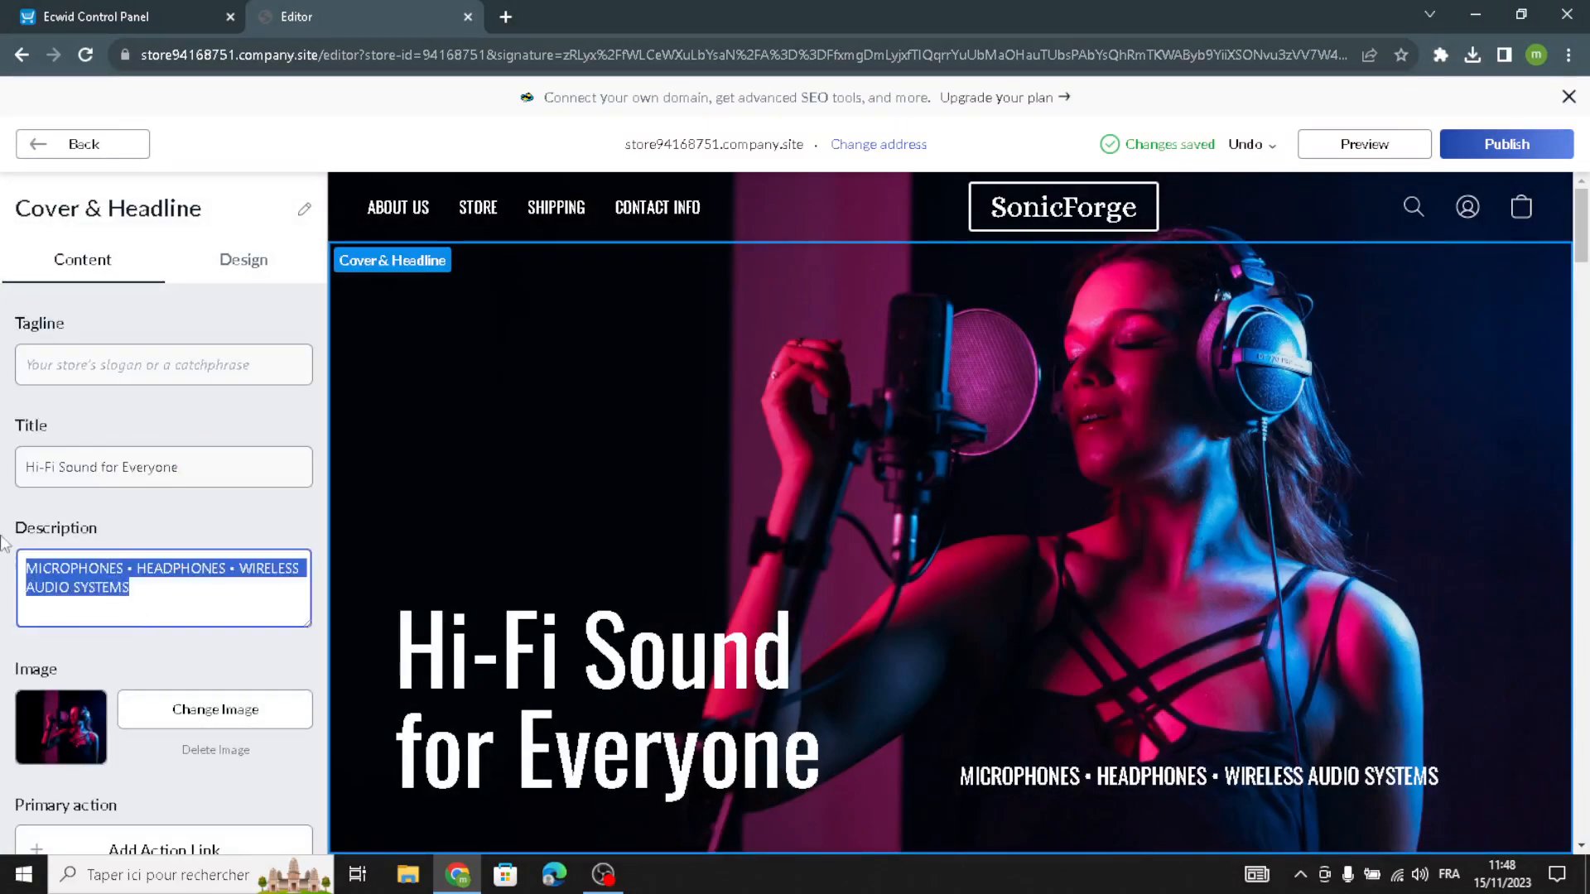
{"action": "left_click", "coordinate": [195, 466]}
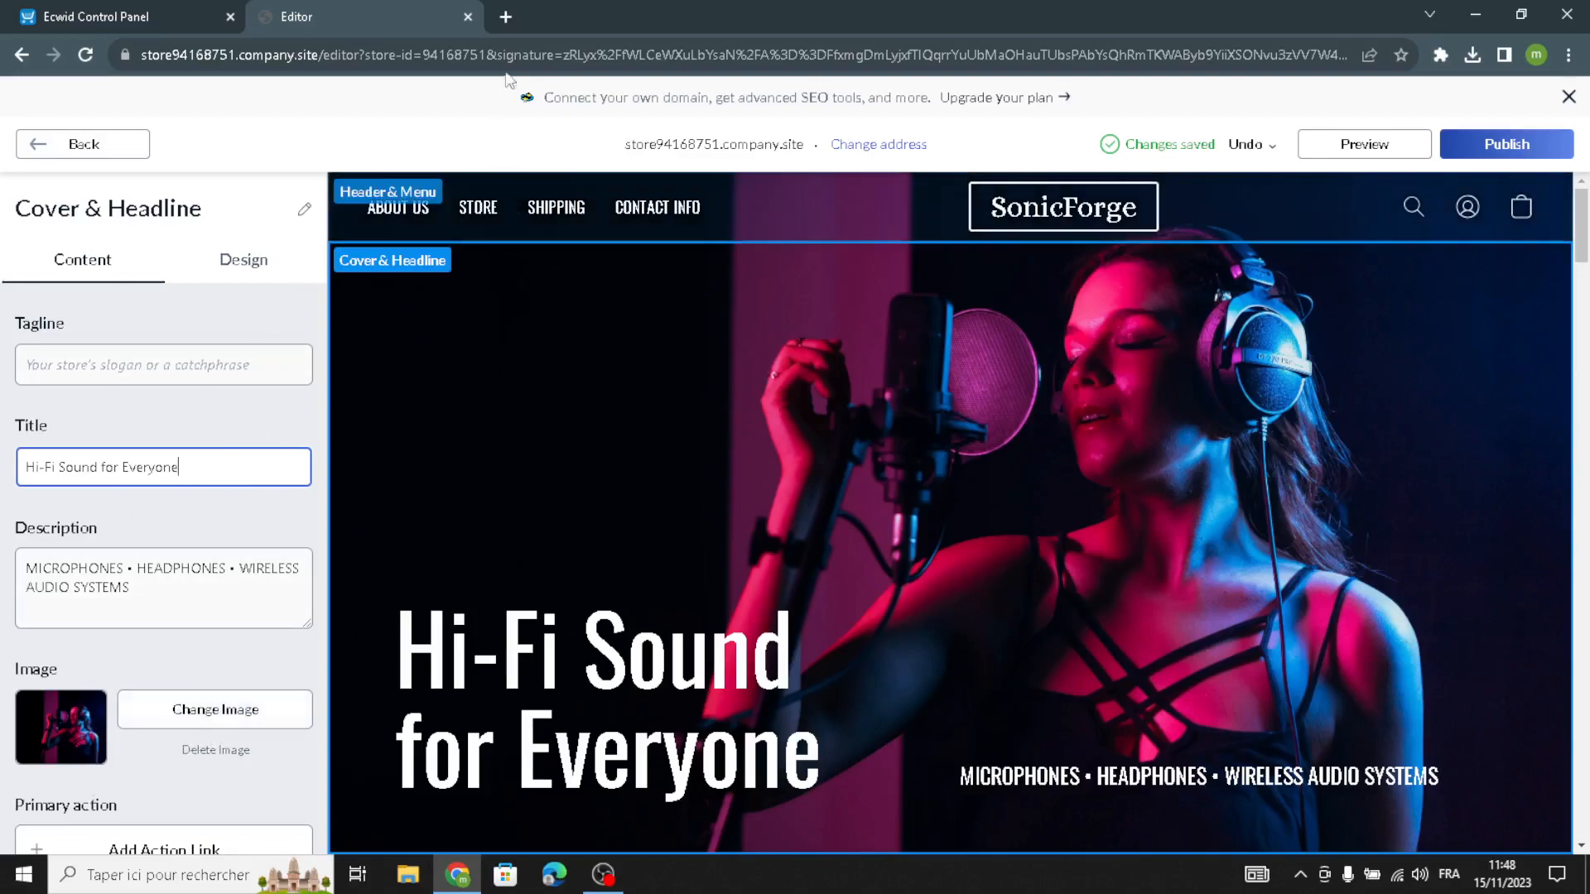
Step: Search Google for "digital music and sound effects" in a new tab
{"action": "left_click", "coordinate": [505, 18]}
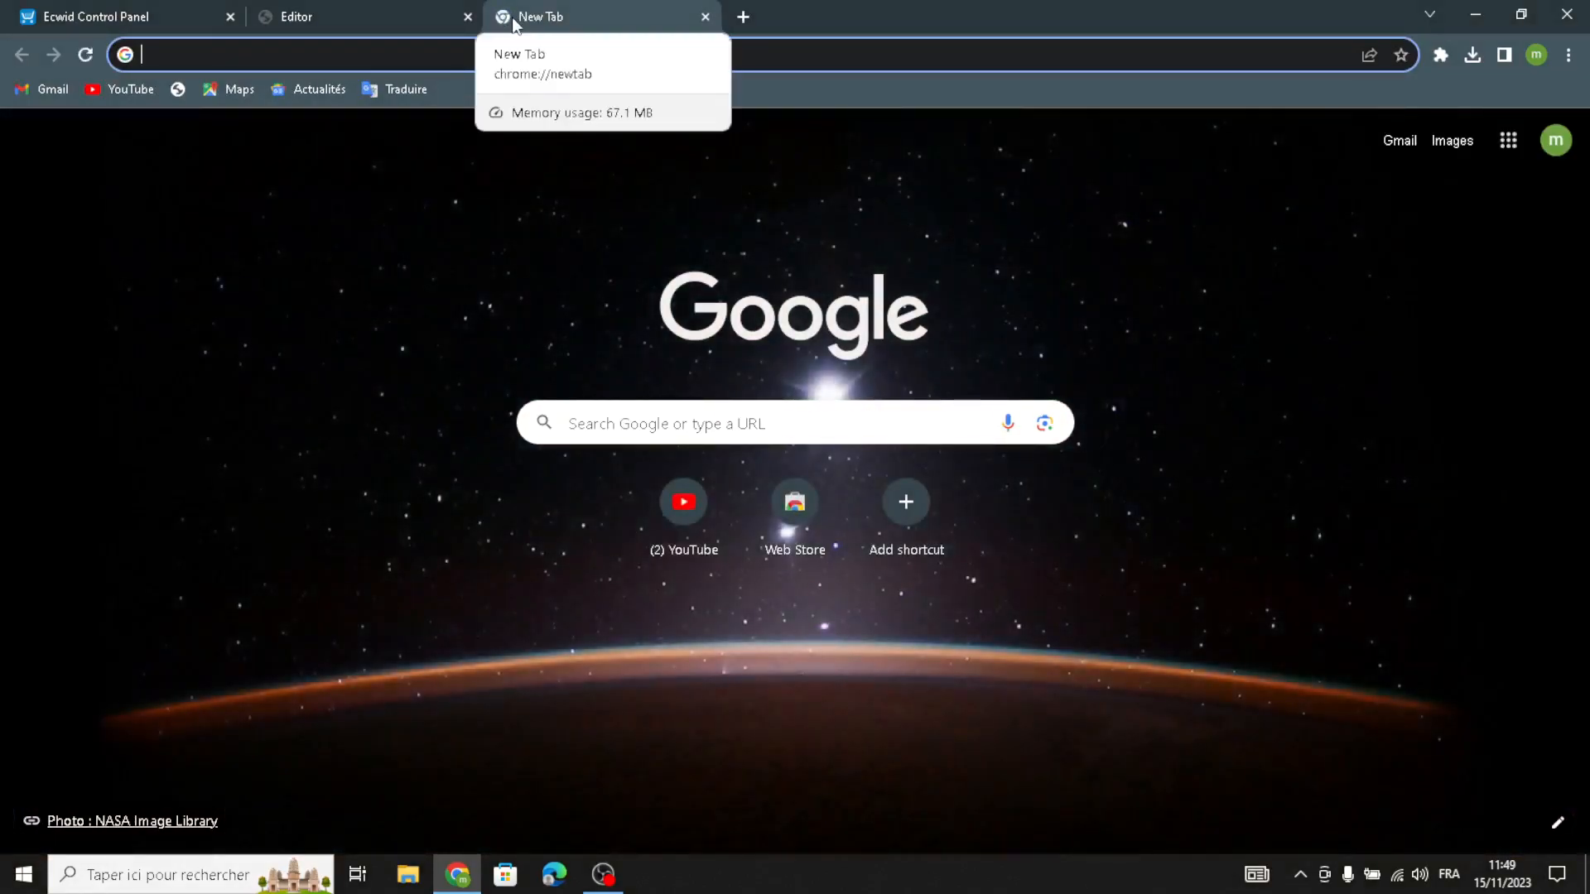
{"action": "type", "text": "digital "}
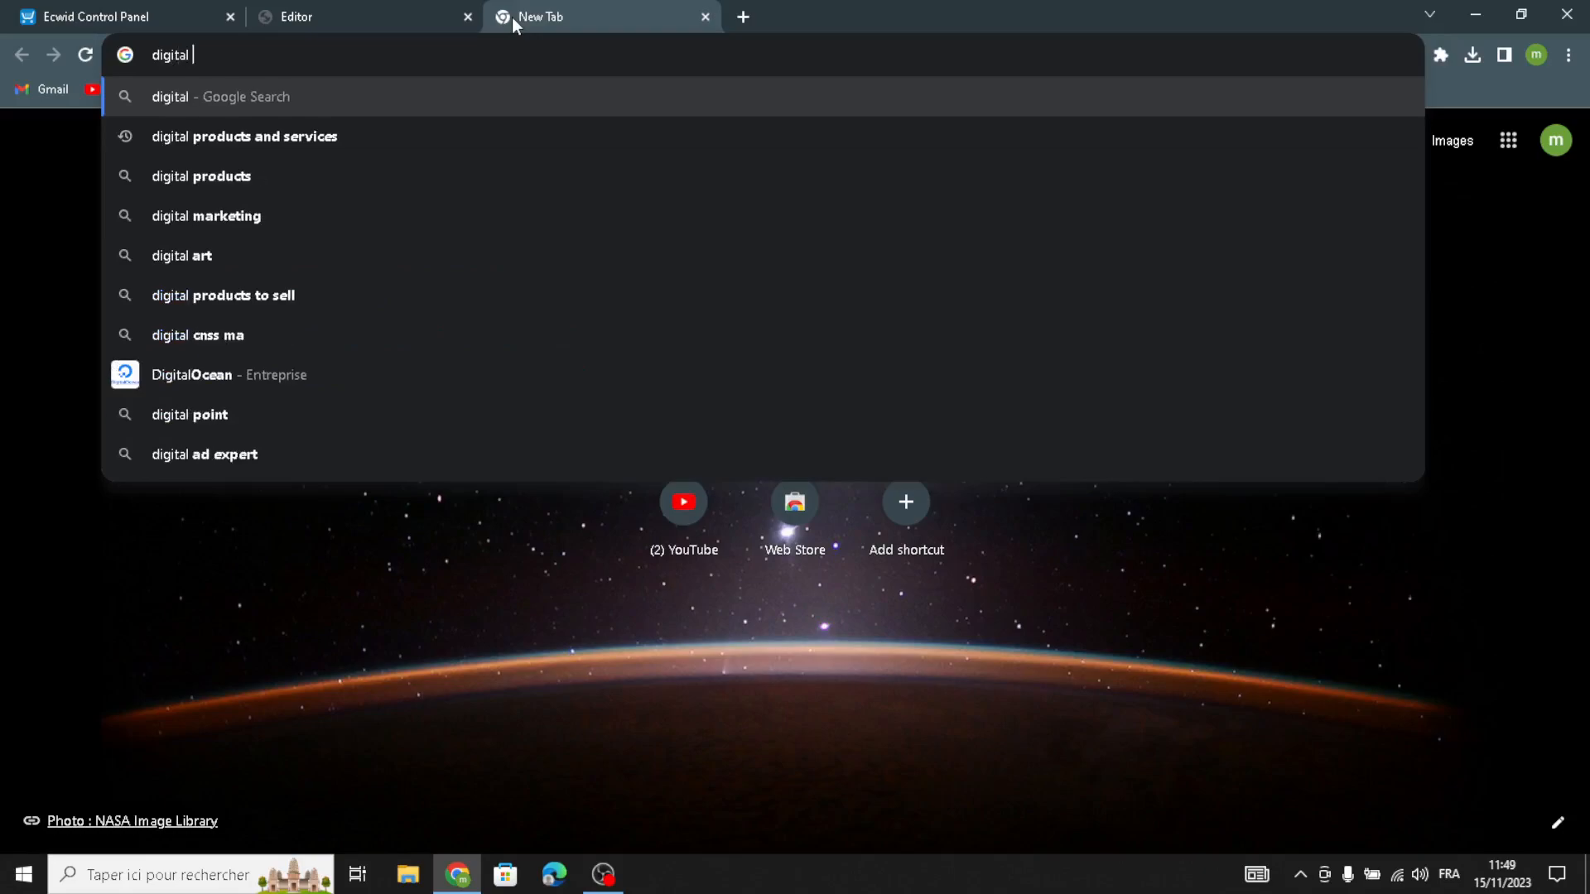
{"action": "type", "text": "music a"}
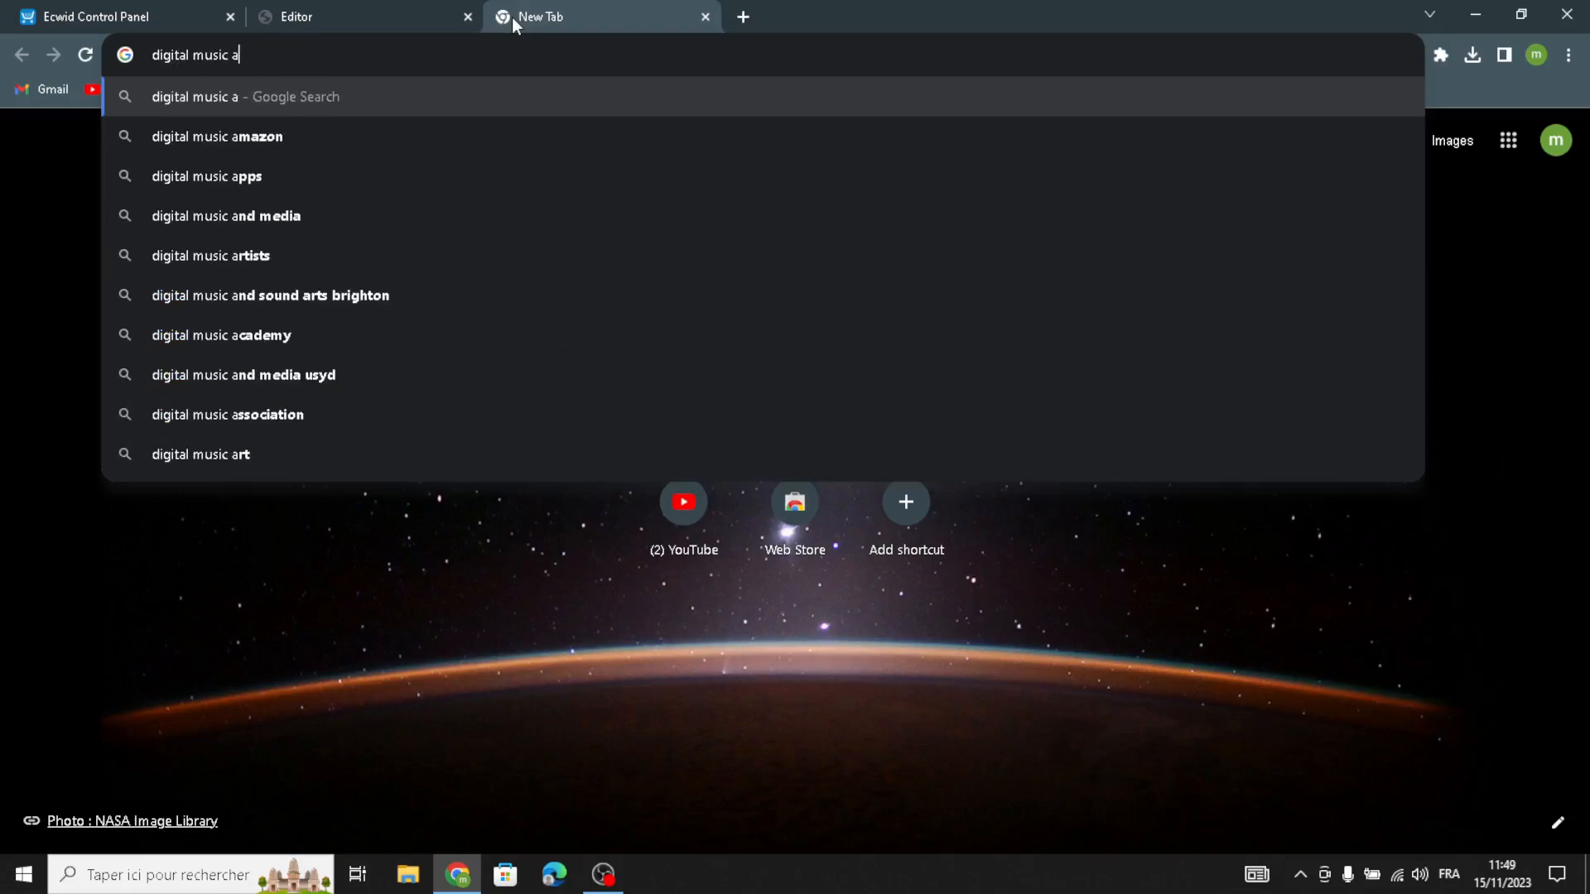
{"action": "type", "text": "nd sou"}
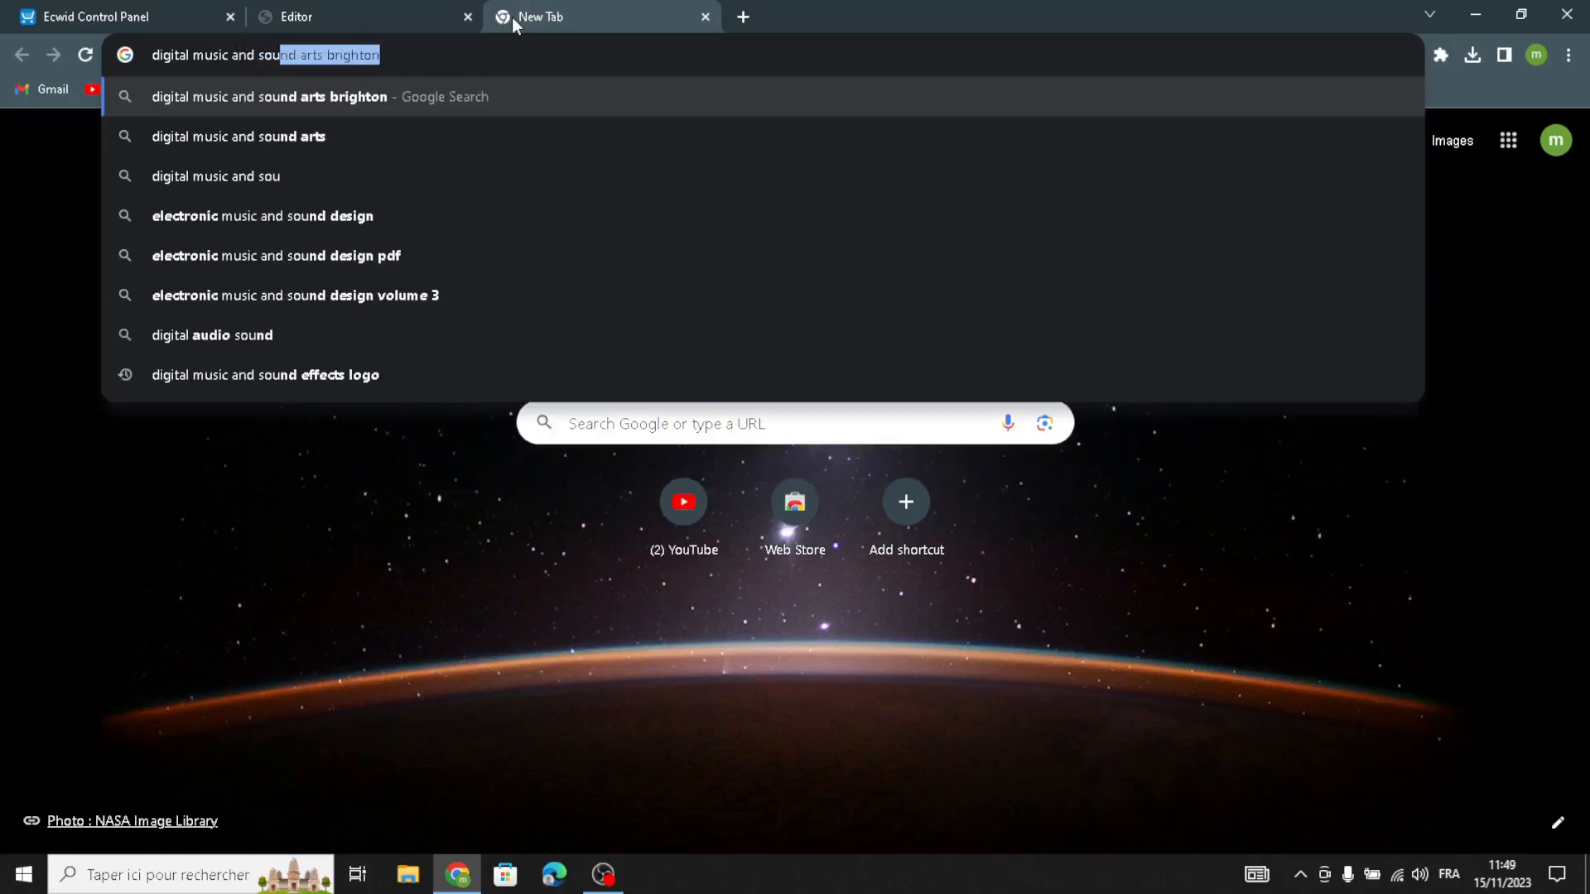
{"action": "type", "text": "nd "}
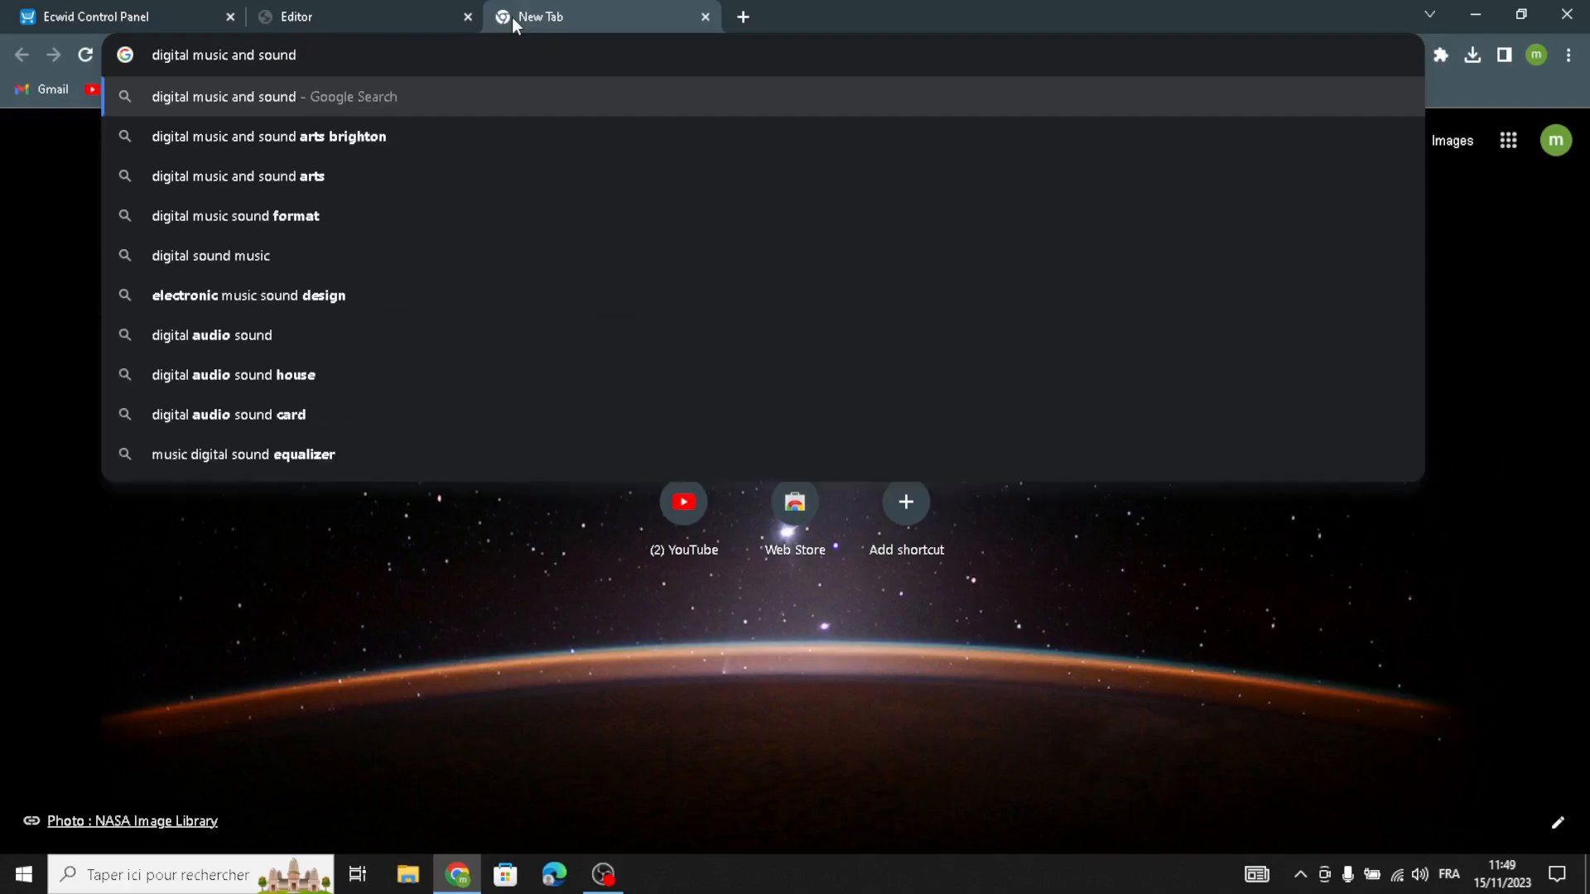
{"action": "type", "text": "effects"}
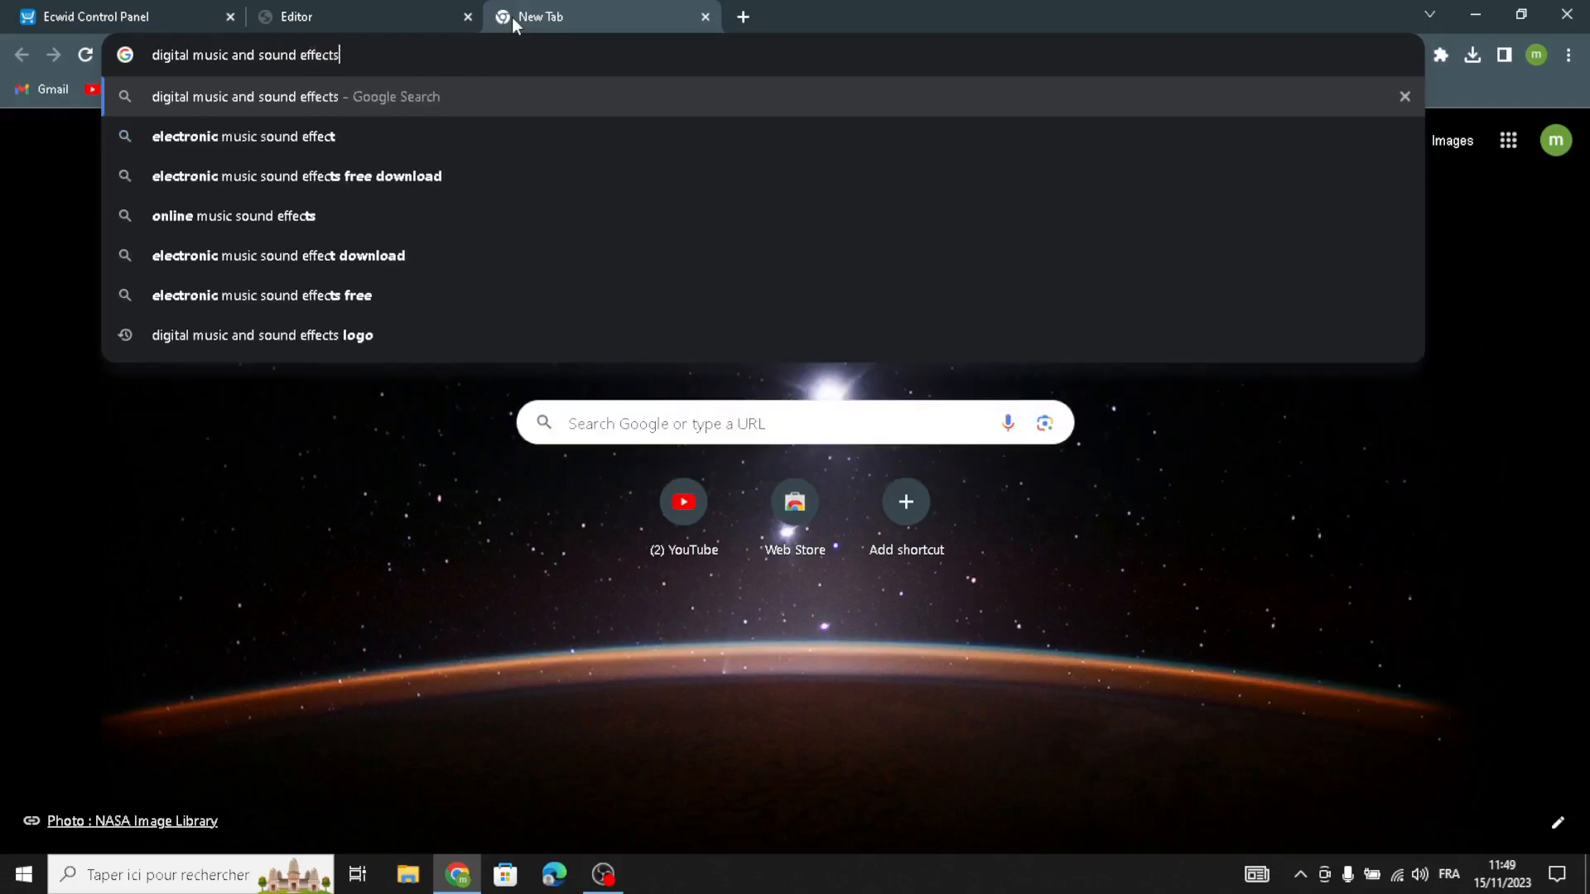
{"action": "key", "text": "Return"}
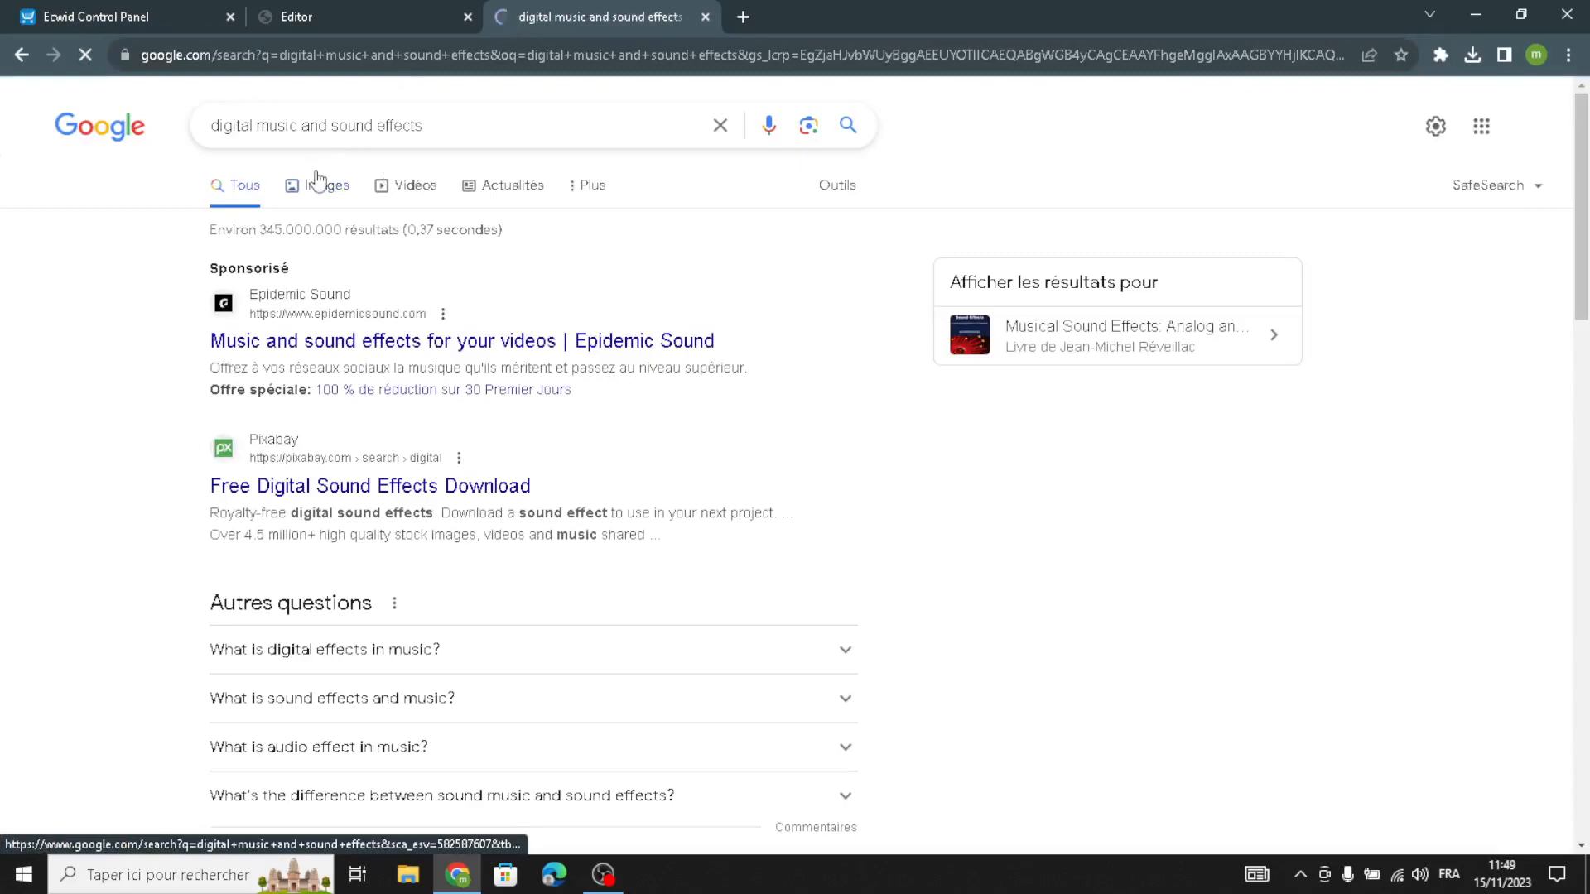
Step: Browse the Google image results for "digital music and sound effects" for a picture suited to the store's cover
{"action": "left_click", "coordinate": [323, 185]}
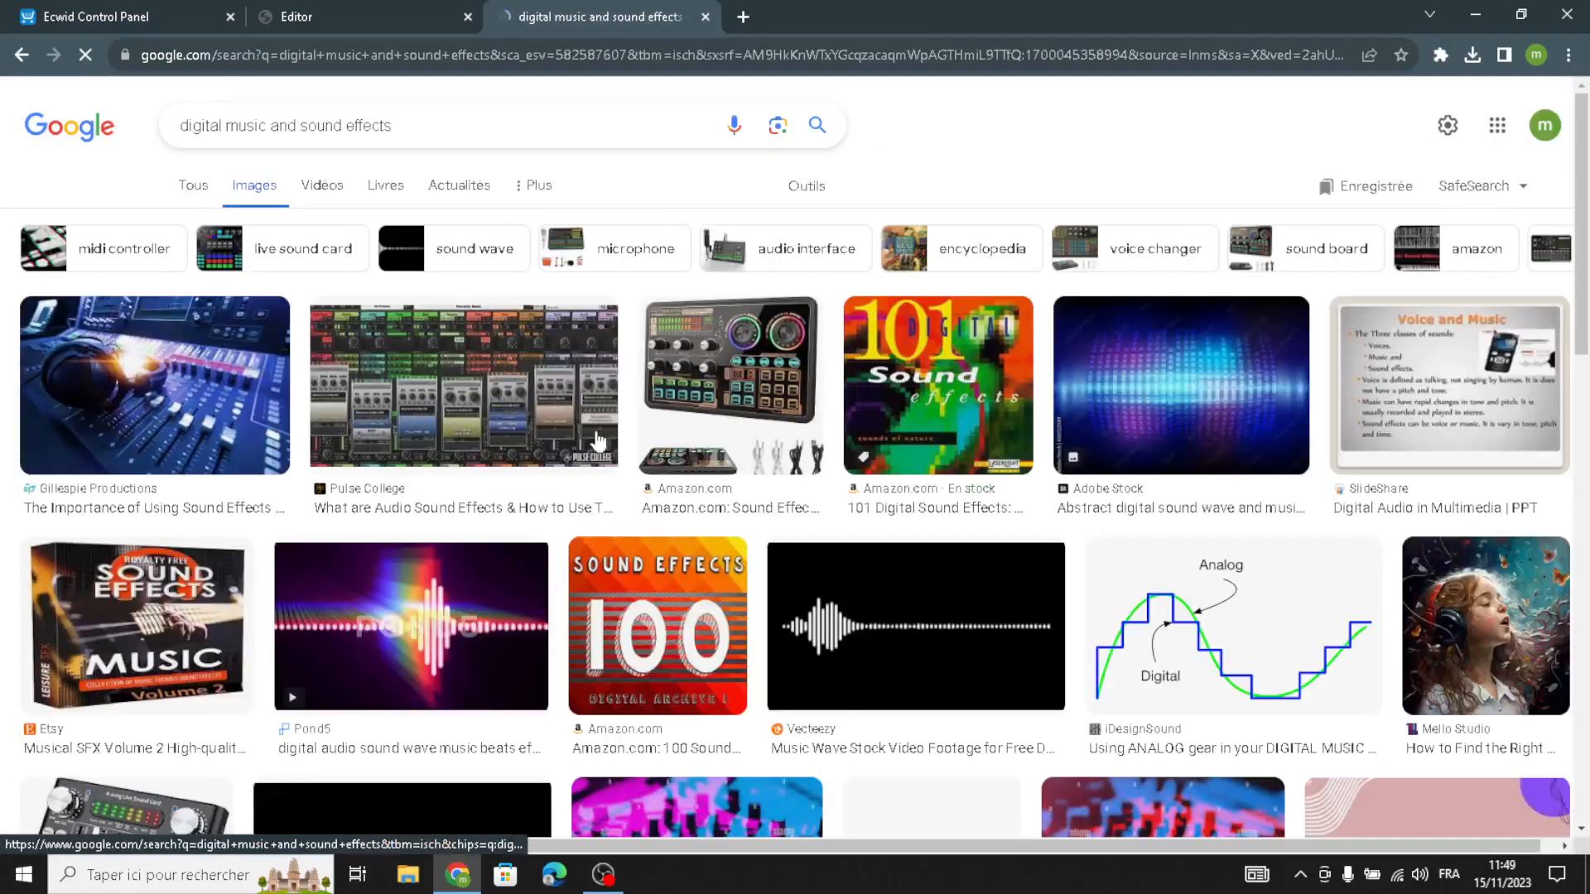
{"action": "scroll", "coordinate": [667, 471], "scroll_direction": "down", "scroll_amount": 3}
{"action": "scroll", "coordinate": [668, 470], "scroll_direction": "down", "scroll_amount": 10}
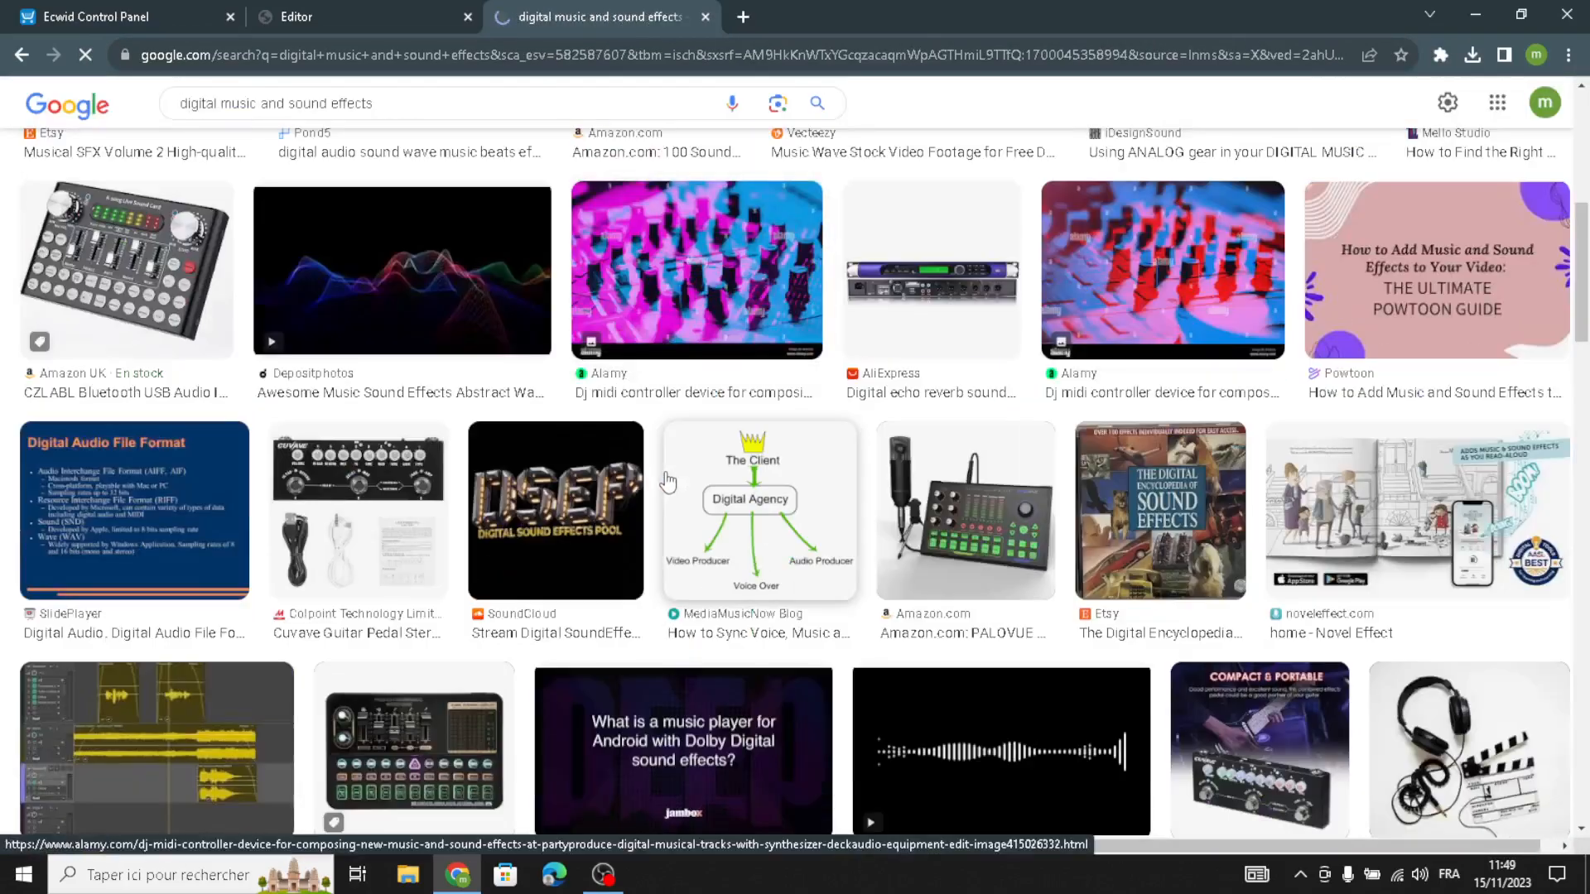
{"action": "scroll", "coordinate": [758, 551], "scroll_direction": "down", "scroll_amount": 7}
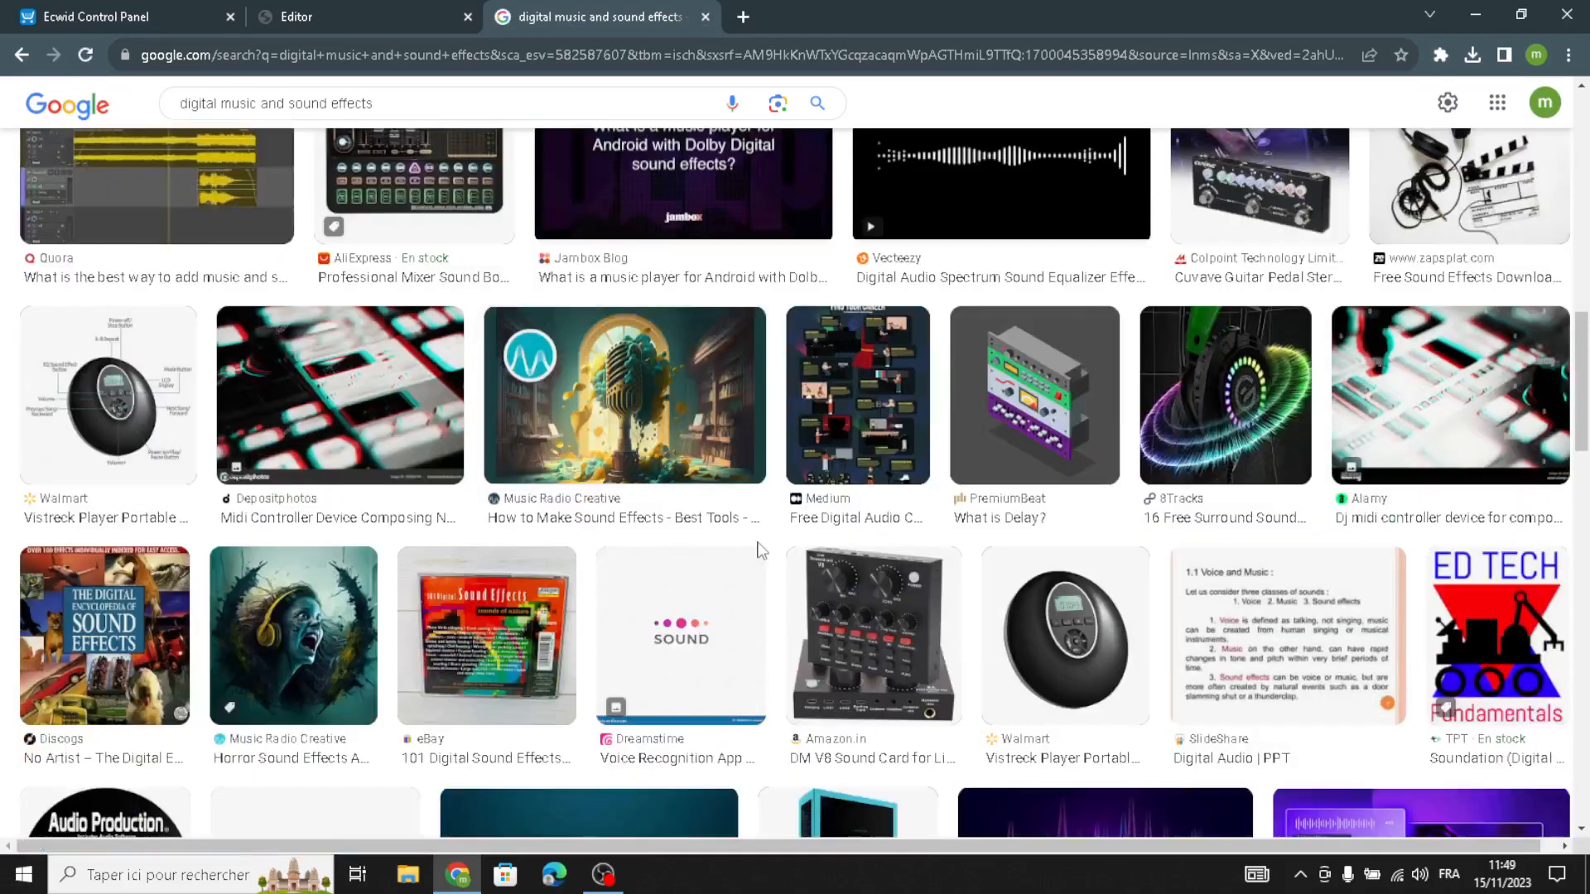
{"action": "scroll", "coordinate": [770, 548], "scroll_direction": "down", "scroll_amount": 3}
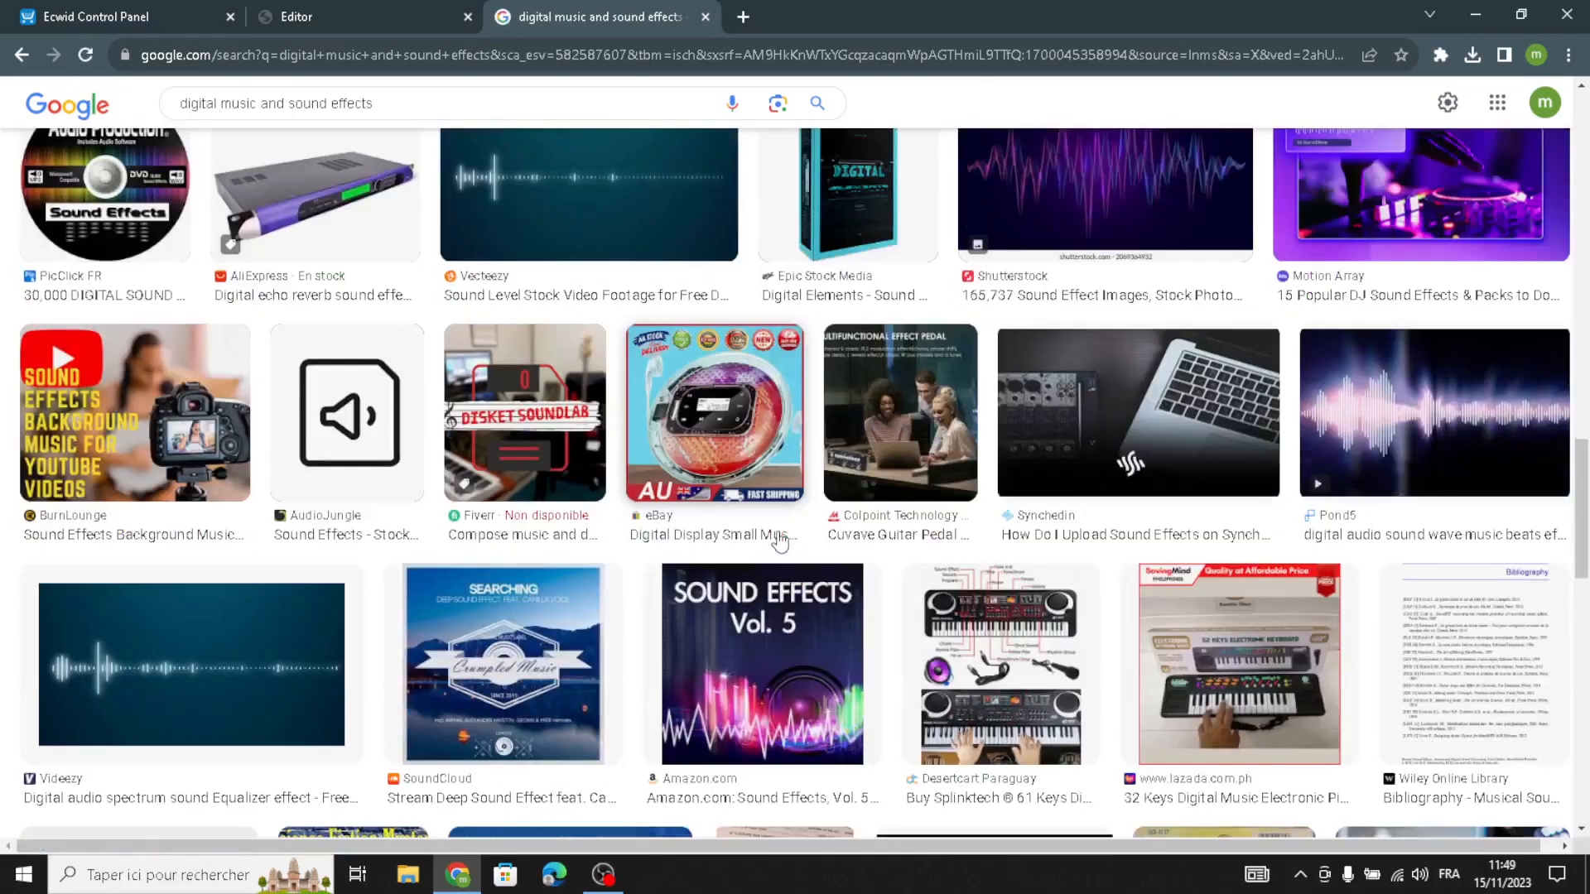
{"action": "scroll", "coordinate": [788, 544], "scroll_direction": "down", "scroll_amount": 13}
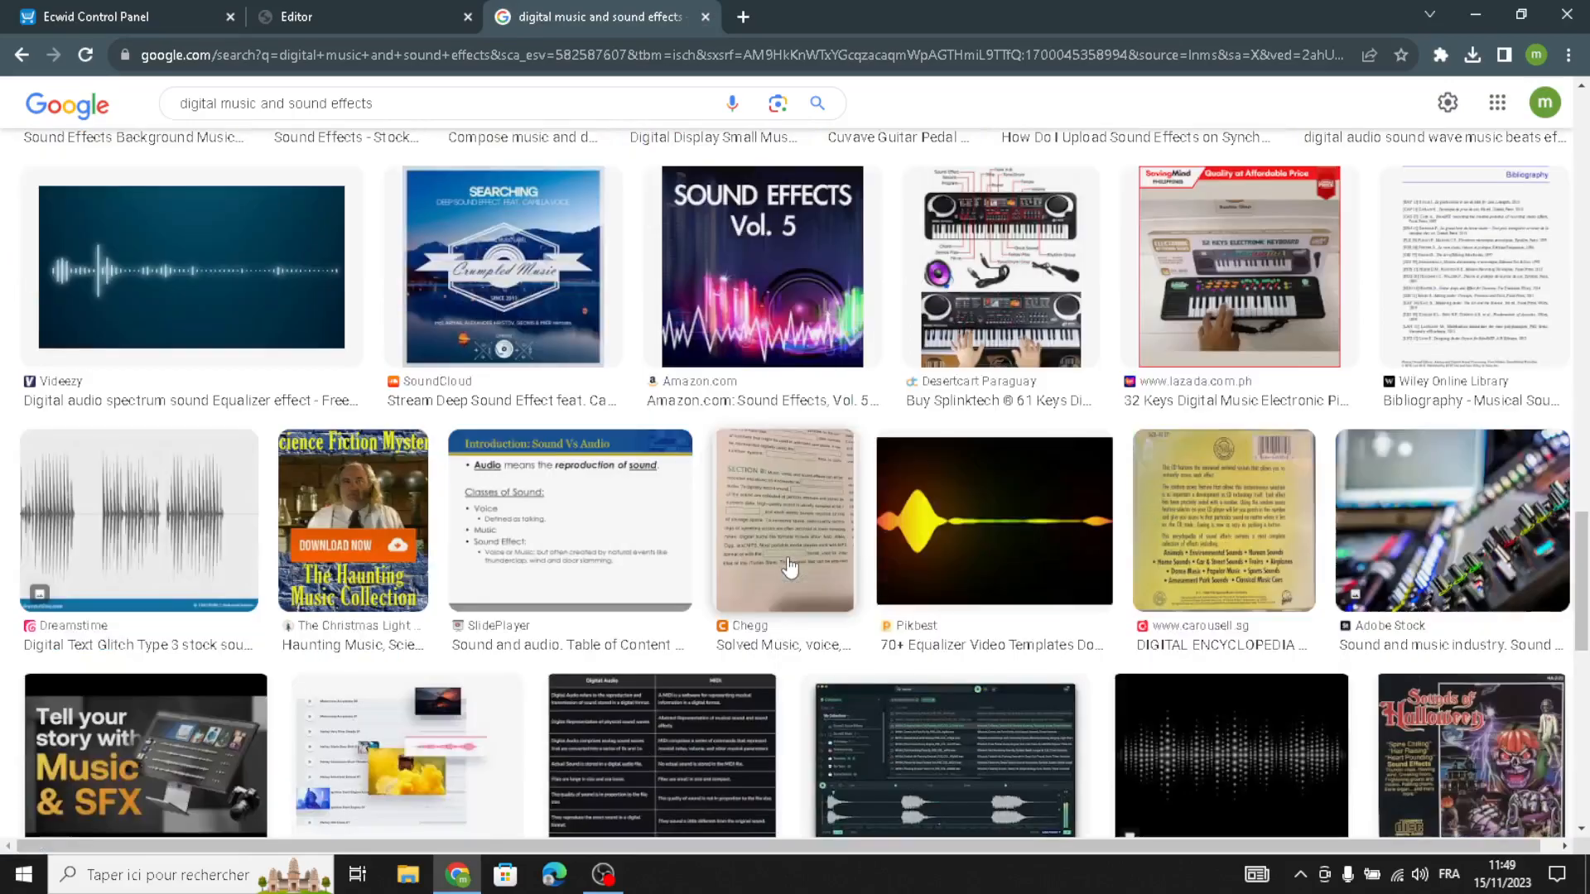
{"action": "scroll", "coordinate": [788, 569], "scroll_direction": "down", "scroll_amount": 11}
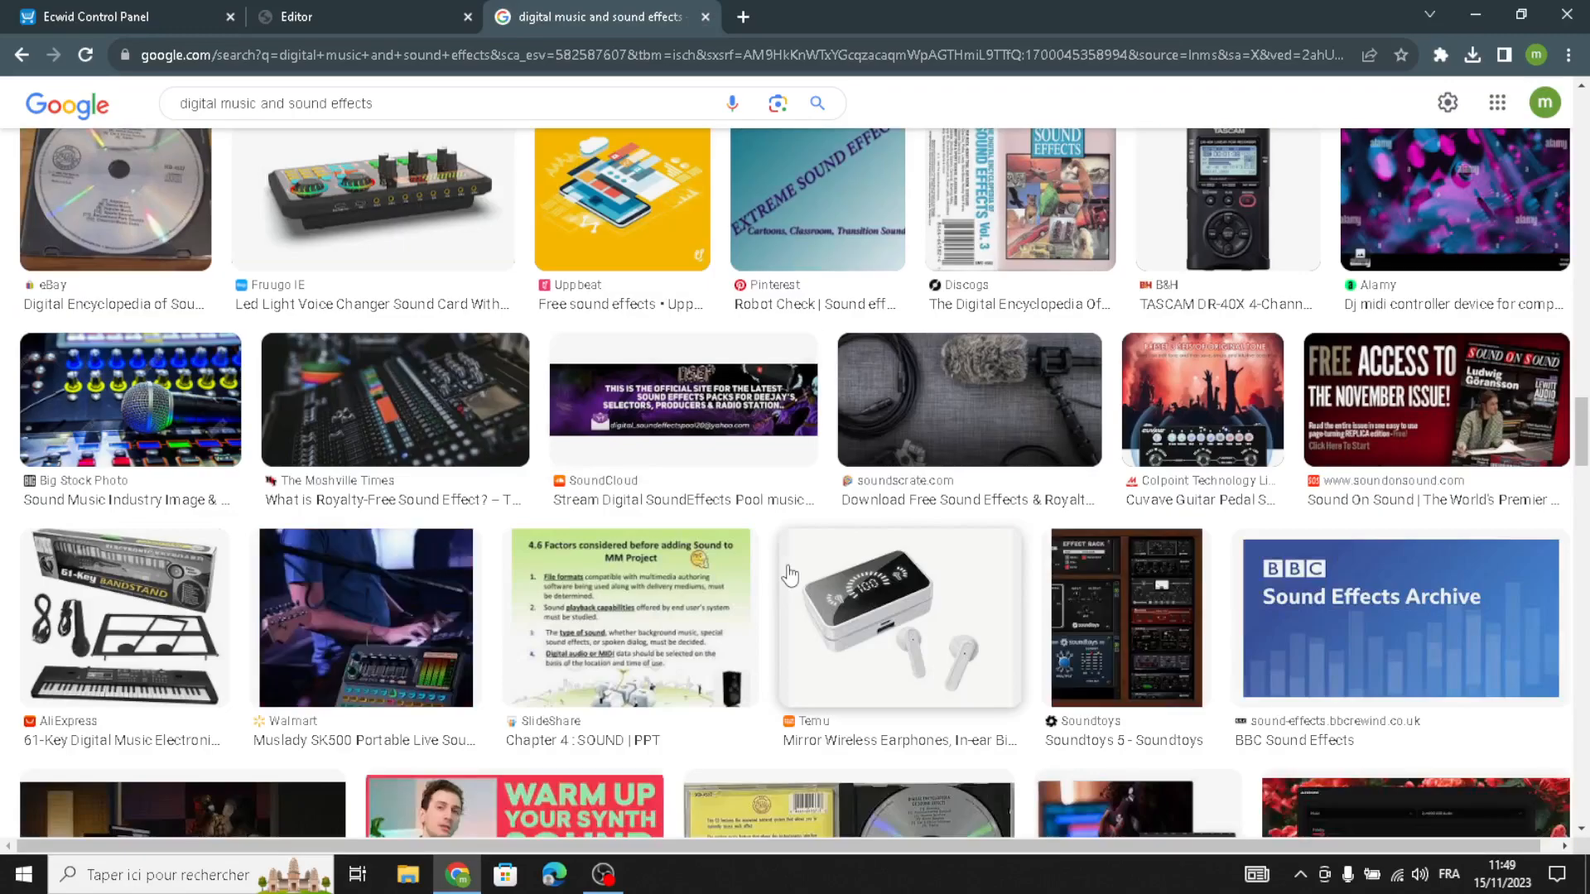
{"action": "scroll", "coordinate": [786, 598], "scroll_direction": "down", "scroll_amount": 2}
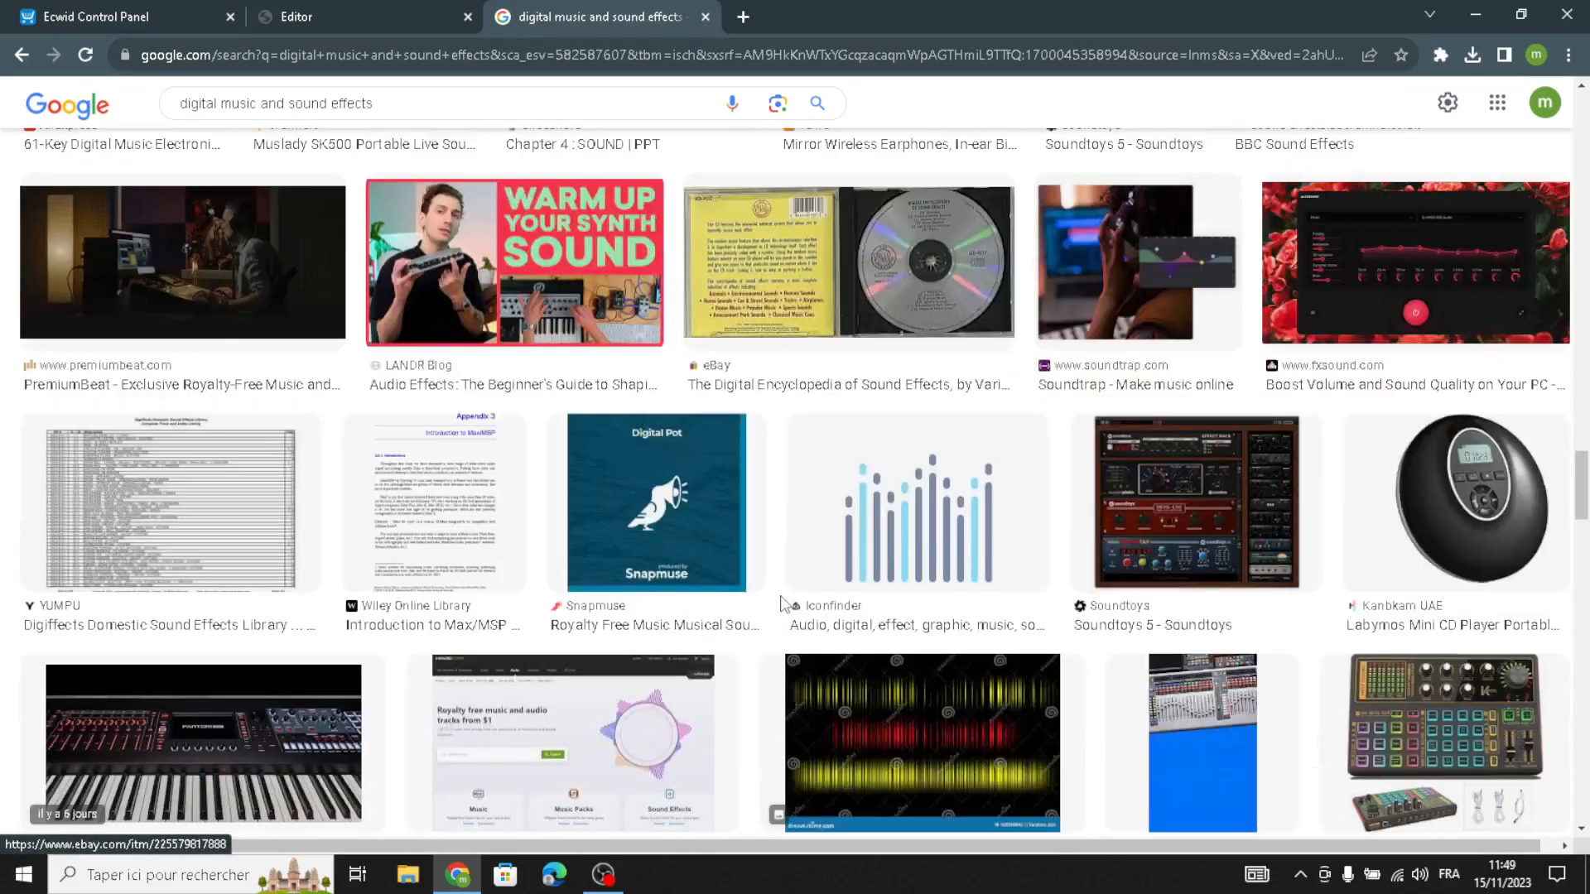
{"action": "scroll", "coordinate": [785, 602], "scroll_direction": "down", "scroll_amount": 2}
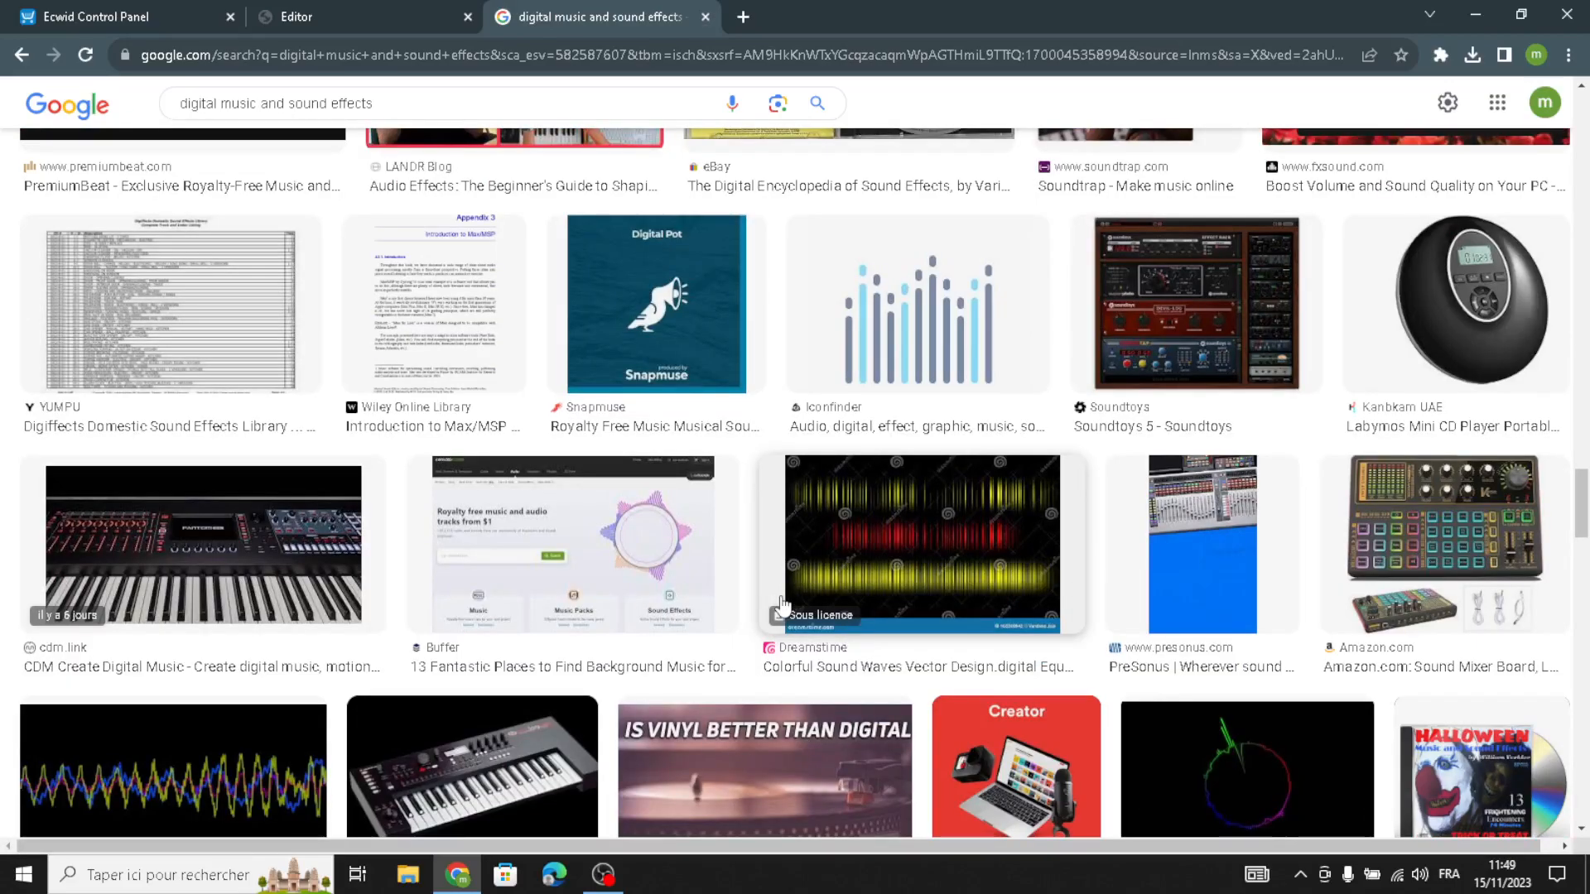
{"action": "scroll", "coordinate": [782, 602], "scroll_direction": "down", "scroll_amount": 5}
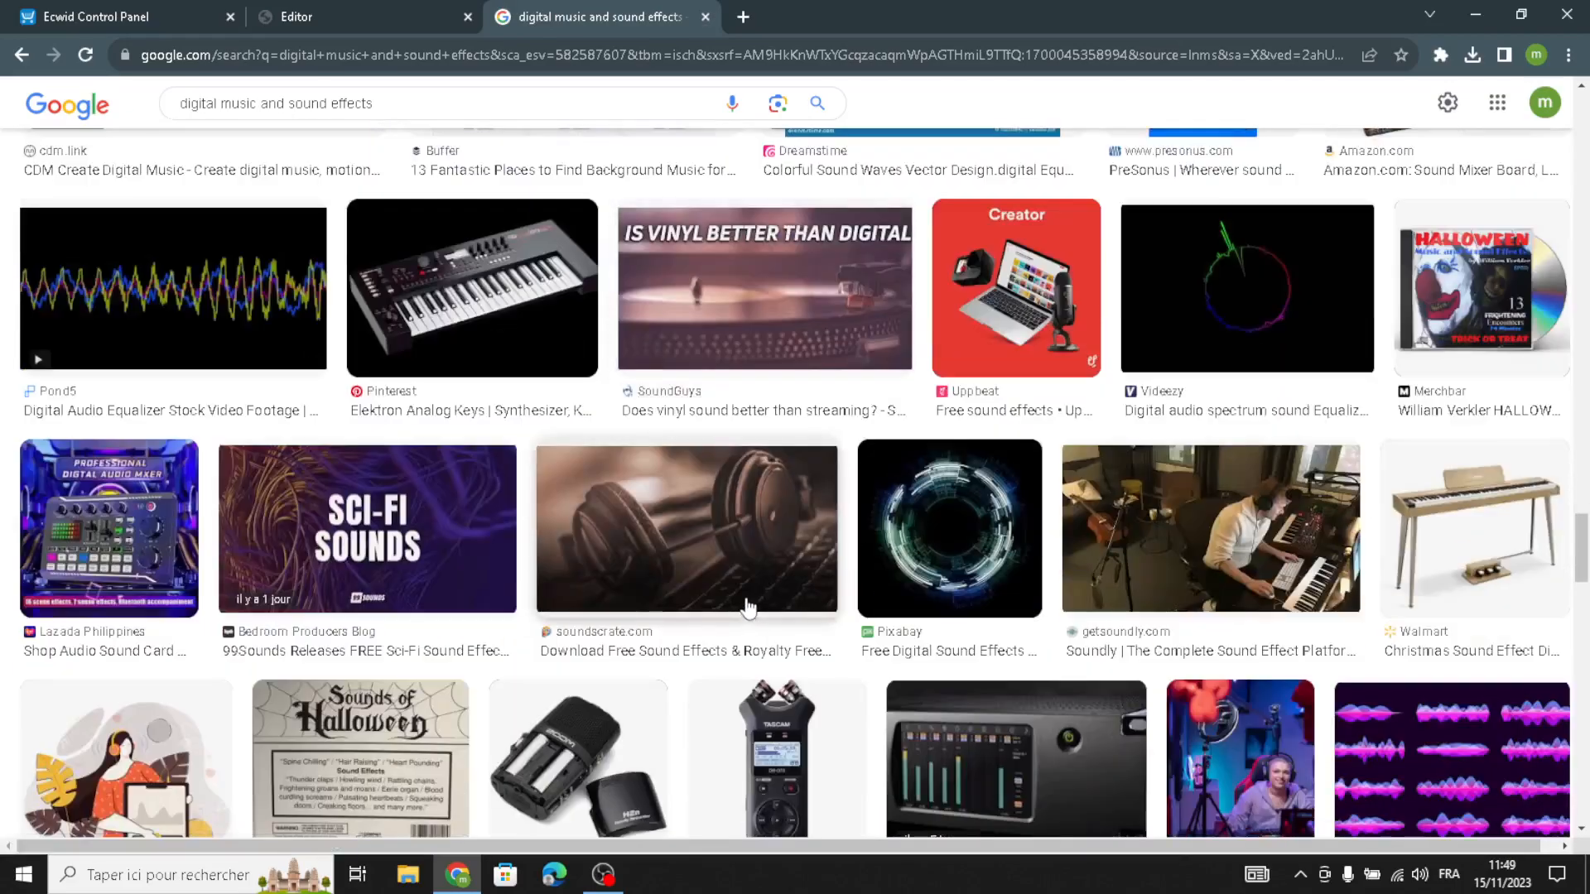
{"action": "scroll", "coordinate": [750, 607], "scroll_direction": "down", "scroll_amount": 8}
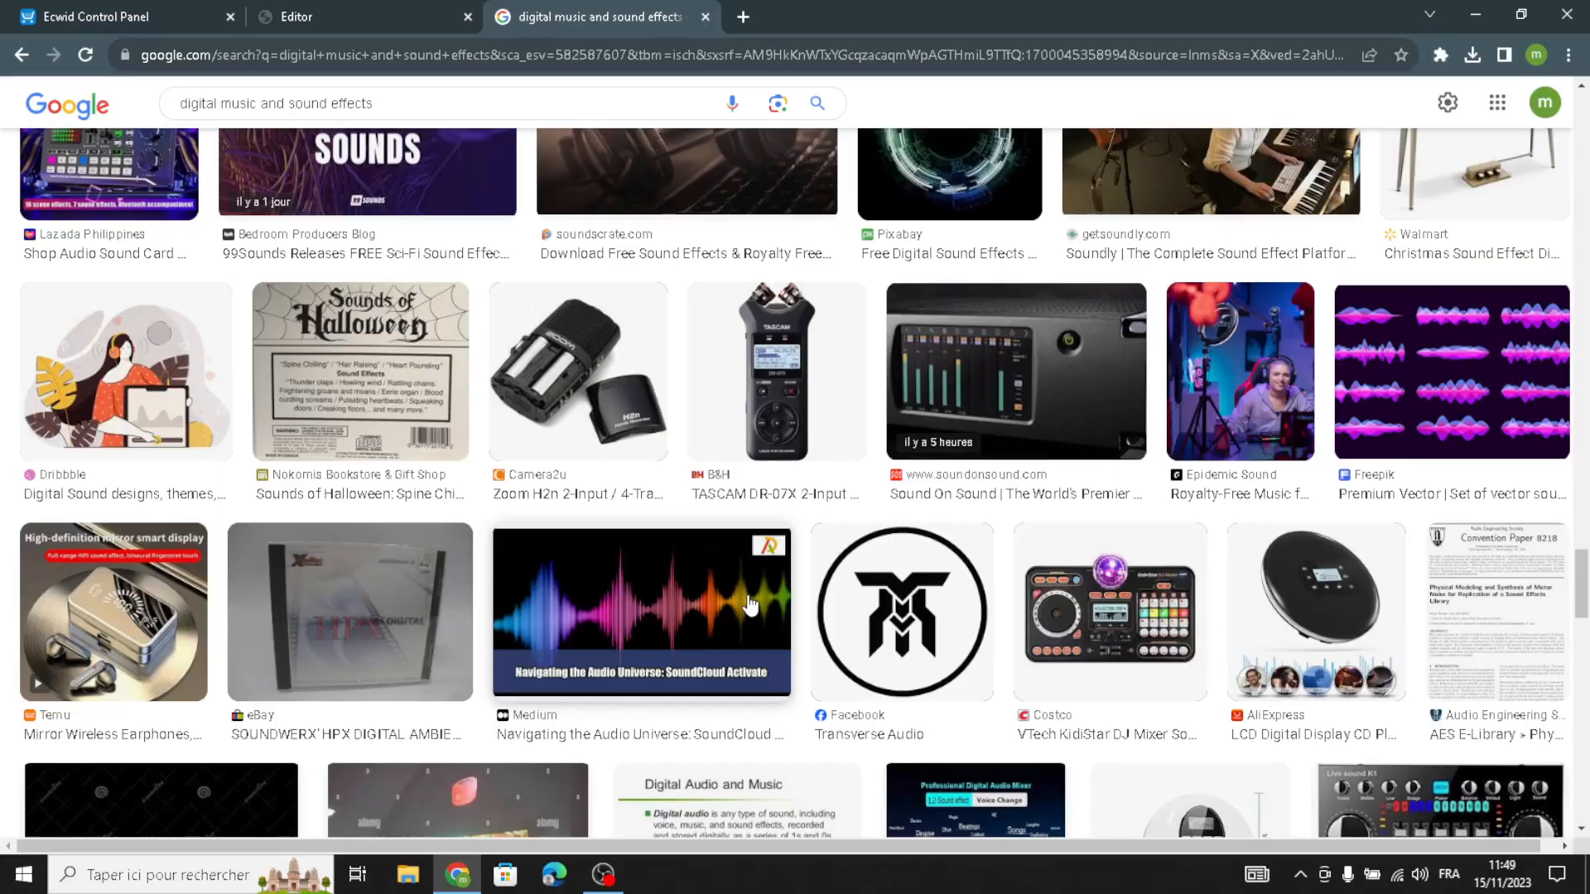
{"action": "scroll", "coordinate": [749, 613], "scroll_direction": "down", "scroll_amount": 5}
{"action": "scroll", "coordinate": [795, 605], "scroll_direction": "up", "scroll_amount": 15}
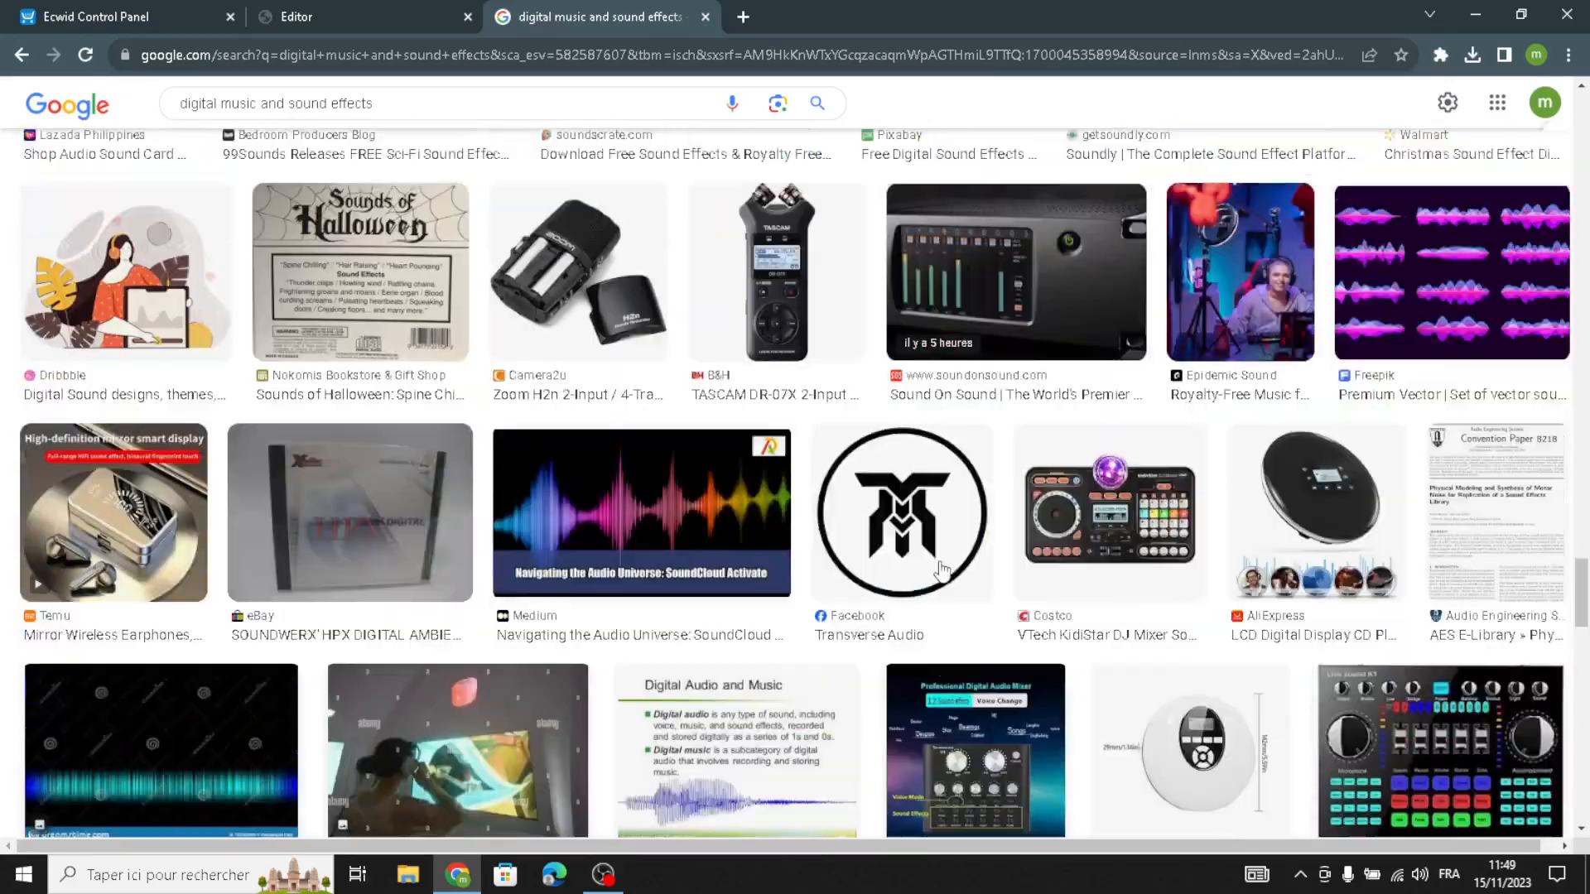
{"action": "scroll", "coordinate": [952, 497], "scroll_direction": "up", "scroll_amount": 20}
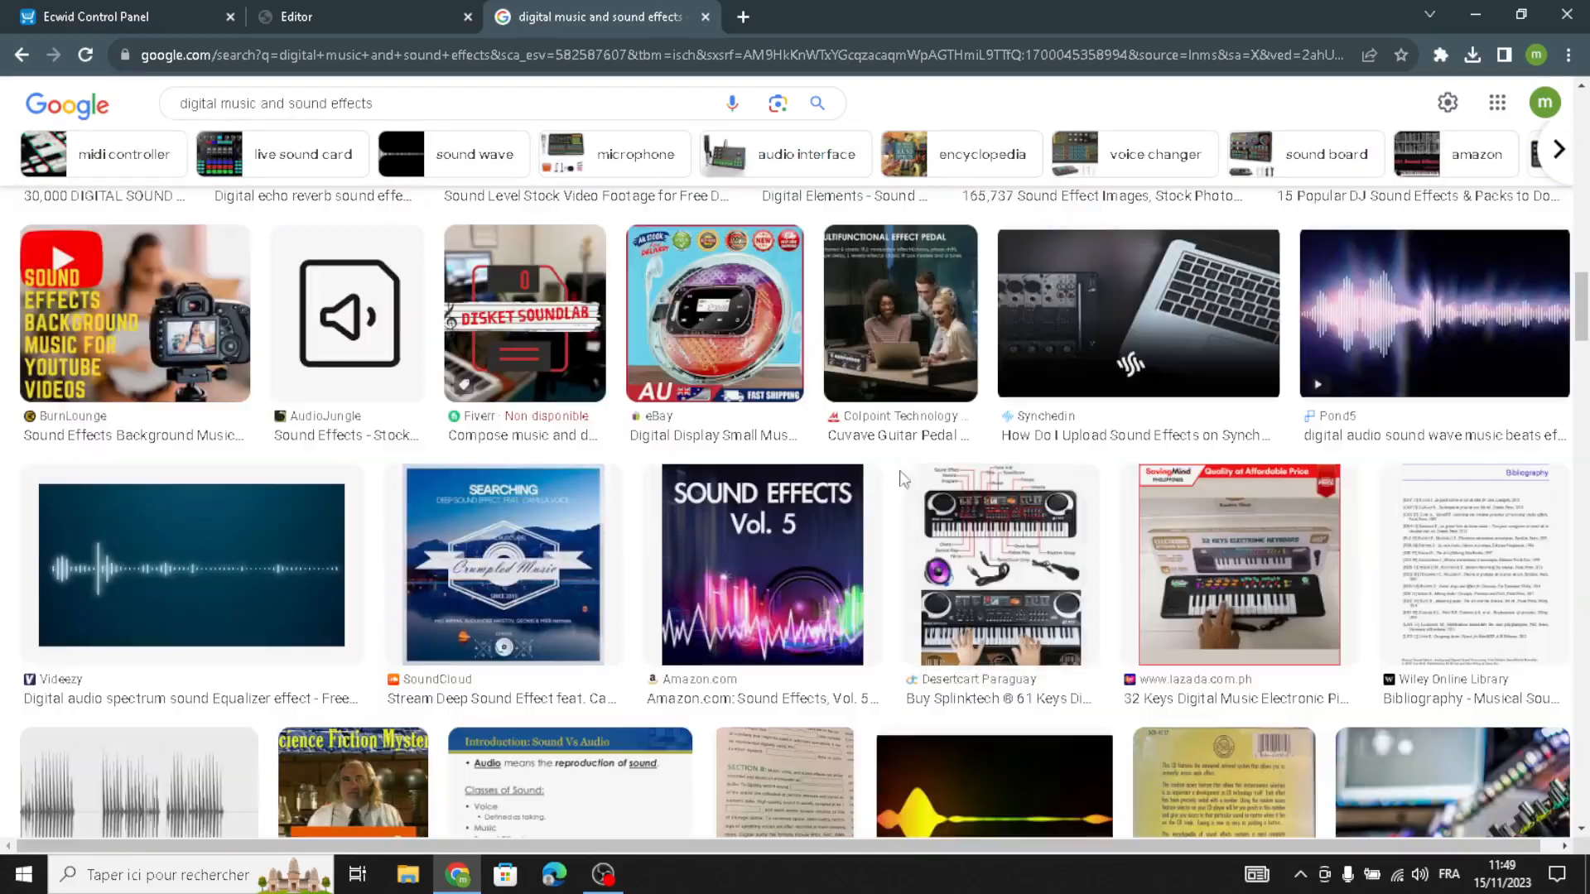
{"action": "scroll", "coordinate": [915, 396], "scroll_direction": "up", "scroll_amount": 10}
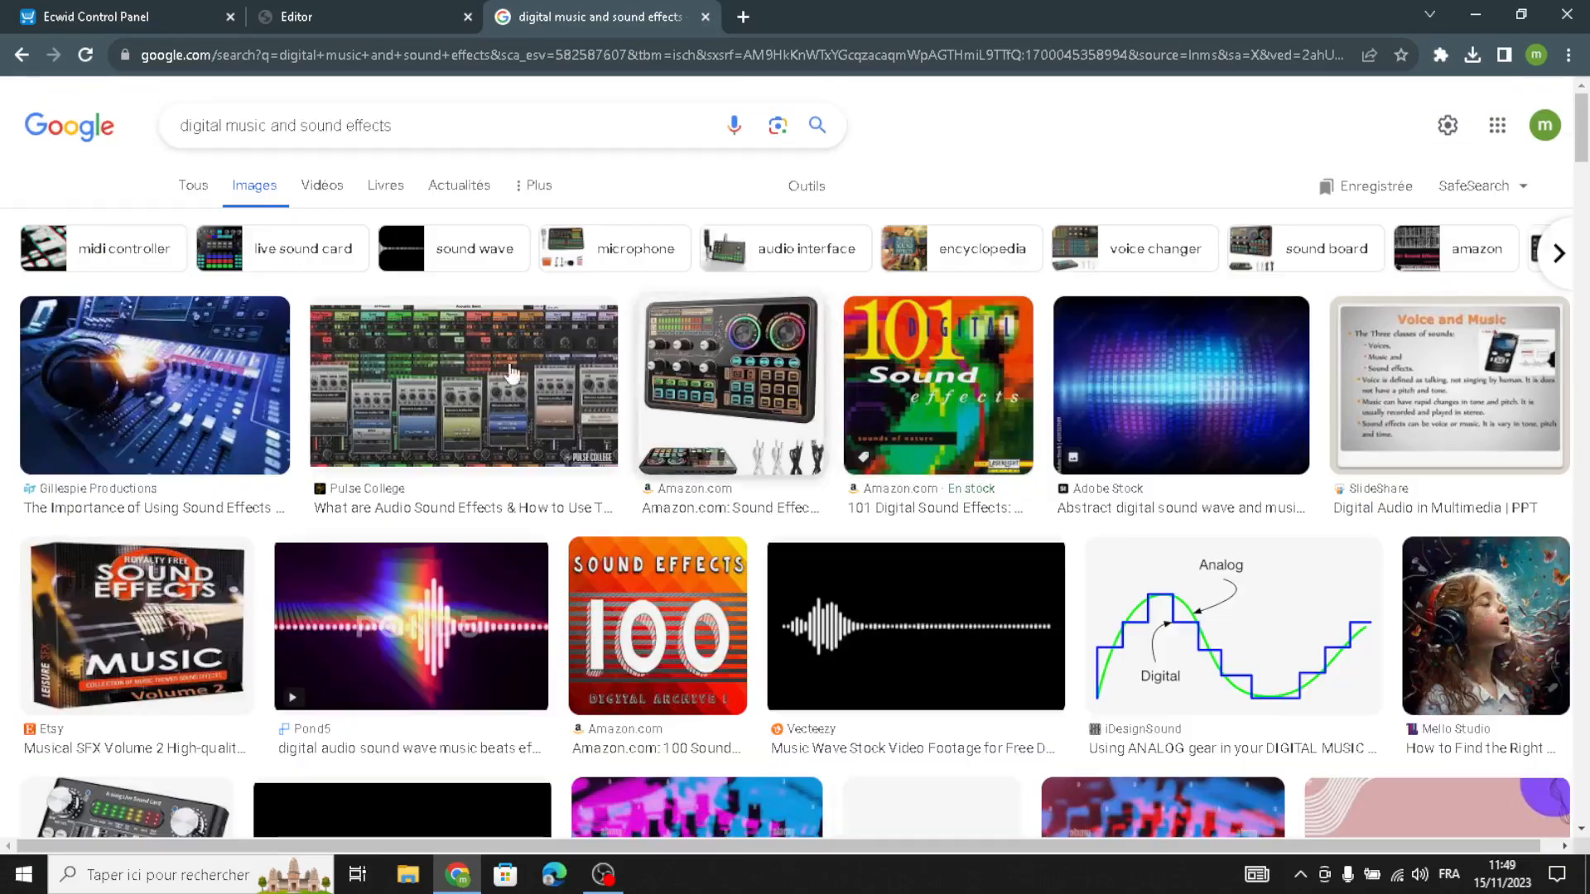
Step: Compare the store's current cover image with the image results, and close the Google search tab
{"action": "left_click", "coordinate": [393, 13]}
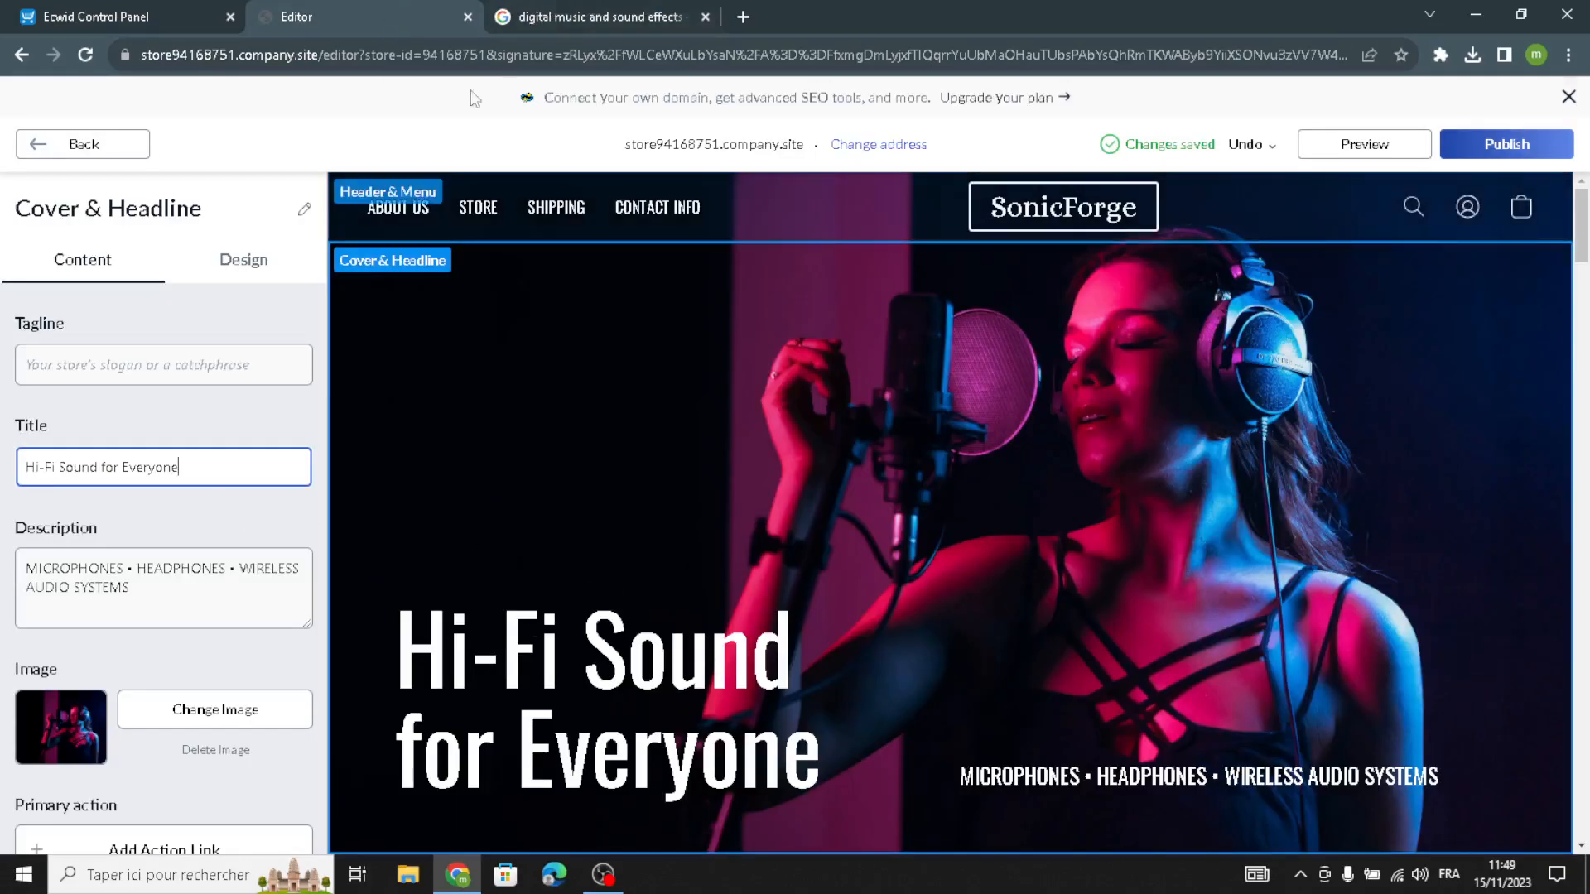
{"action": "left_click", "coordinate": [539, 8]}
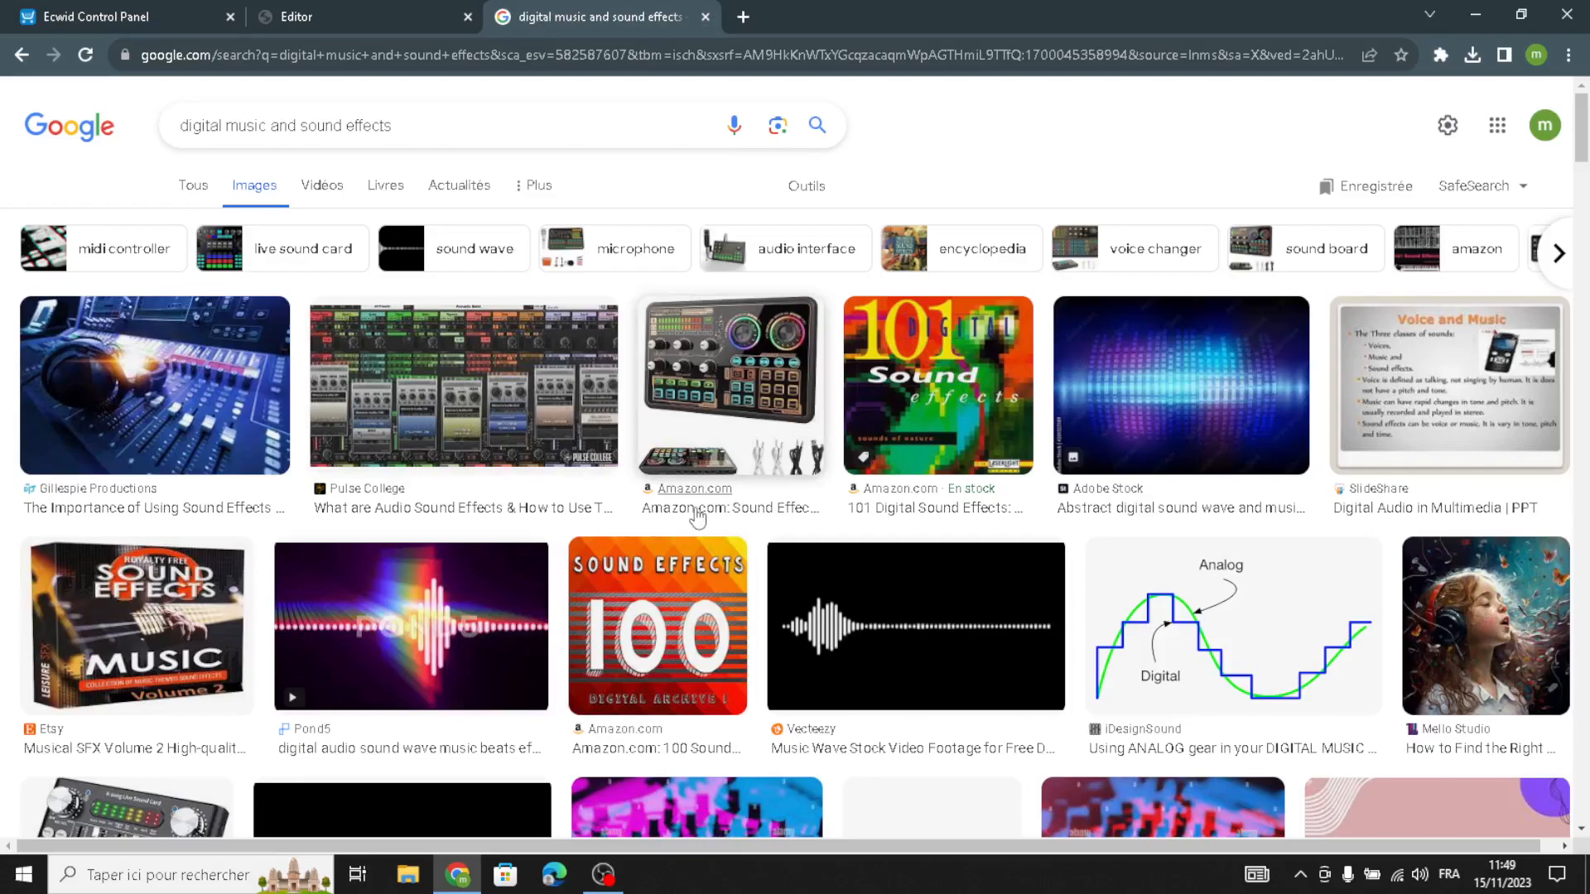
{"action": "scroll", "coordinate": [712, 670], "scroll_direction": "down", "scroll_amount": 5}
{"action": "scroll", "coordinate": [726, 679], "scroll_direction": "up", "scroll_amount": 5}
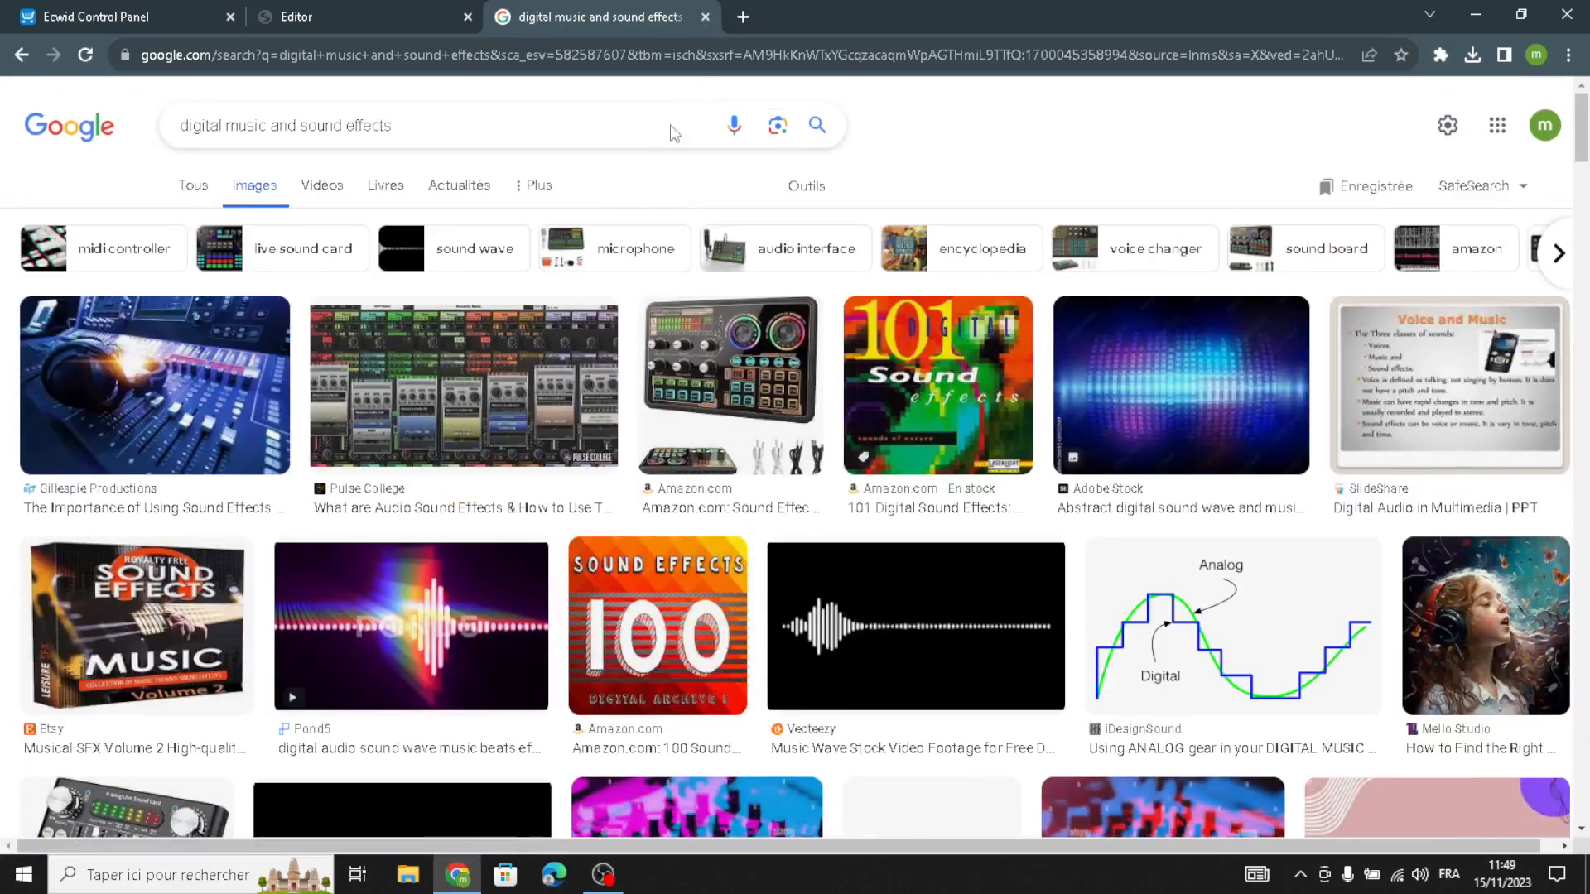
{"action": "left_click", "coordinate": [706, 16]}
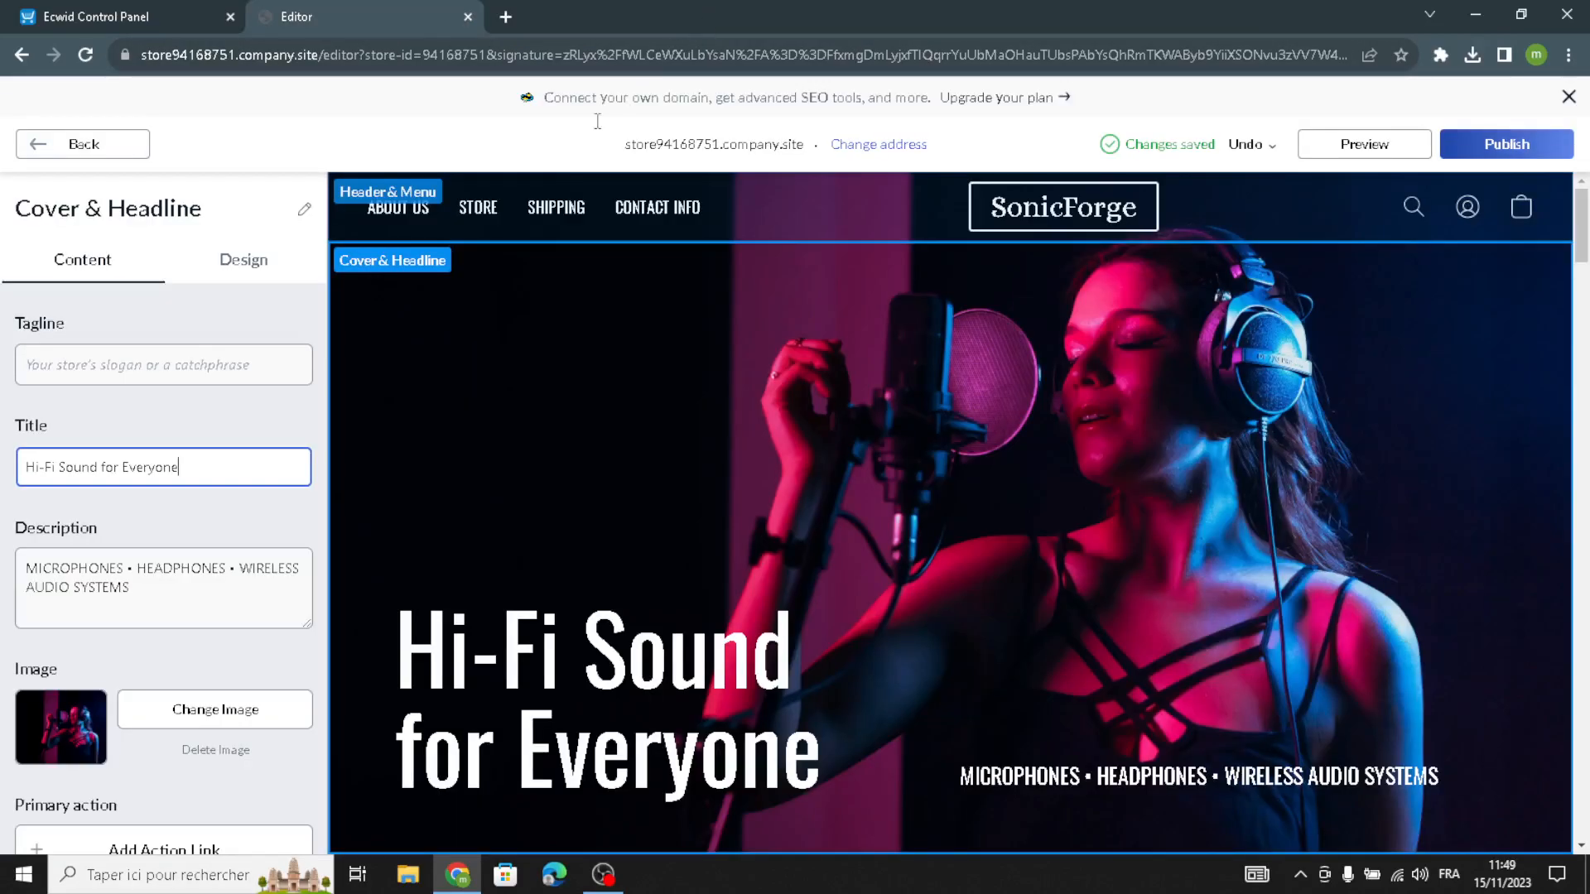
Step: Try the centred and left-aligned cover layouts, and settle on the one with the headline and description centred below the image
{"action": "scroll", "coordinate": [192, 735], "scroll_direction": "down", "scroll_amount": 3}
{"action": "scroll", "coordinate": [248, 344], "scroll_direction": "up", "scroll_amount": 3}
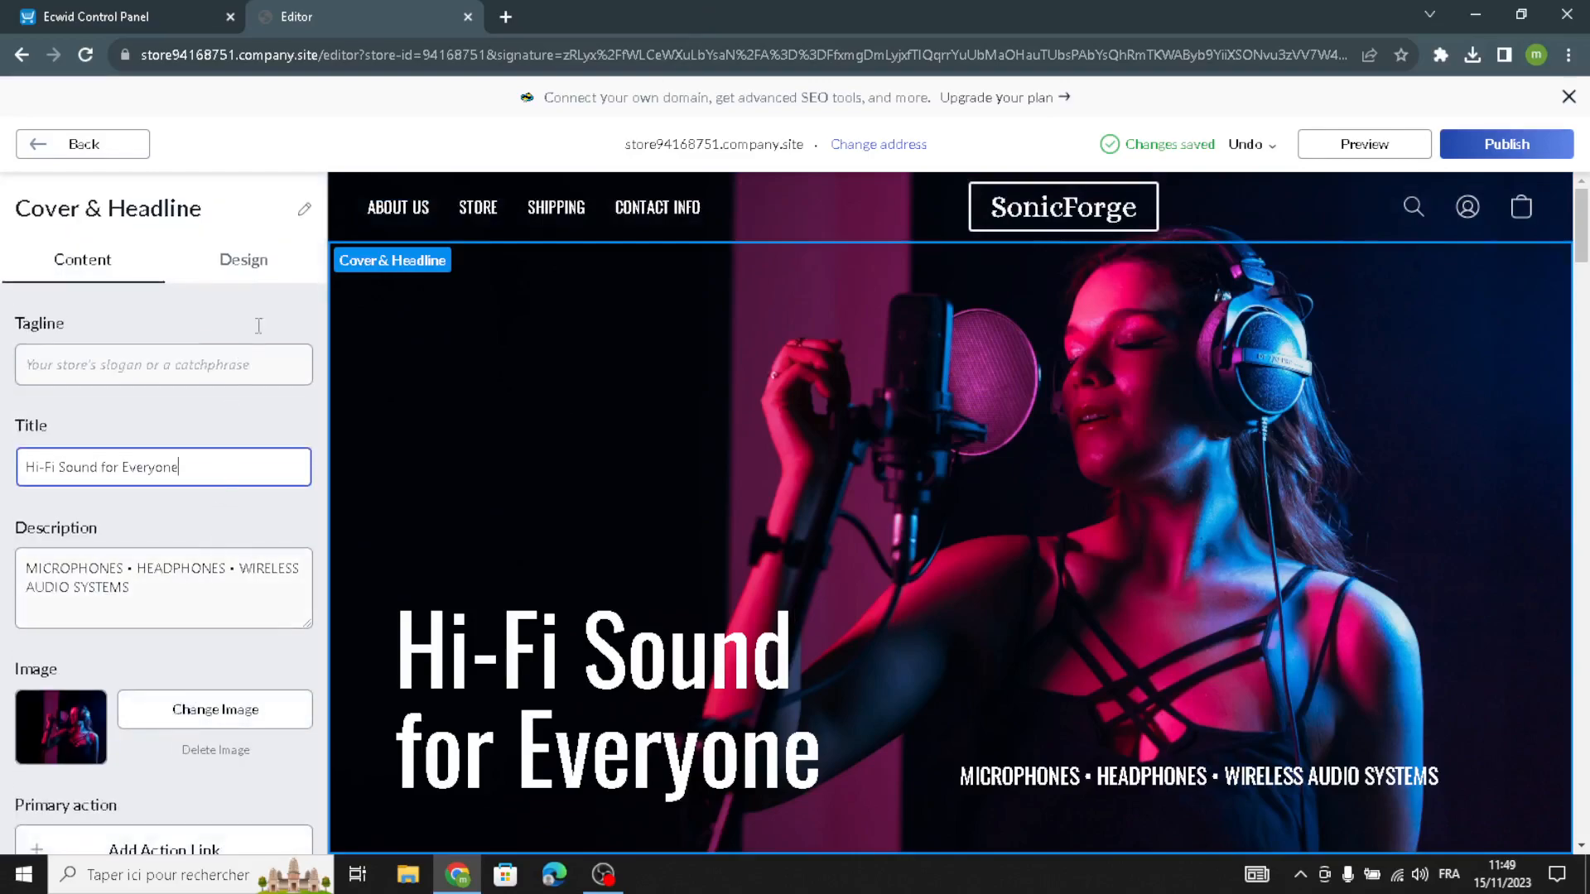
{"action": "left_click", "coordinate": [268, 273]}
{"action": "left_click", "coordinate": [50, 382]}
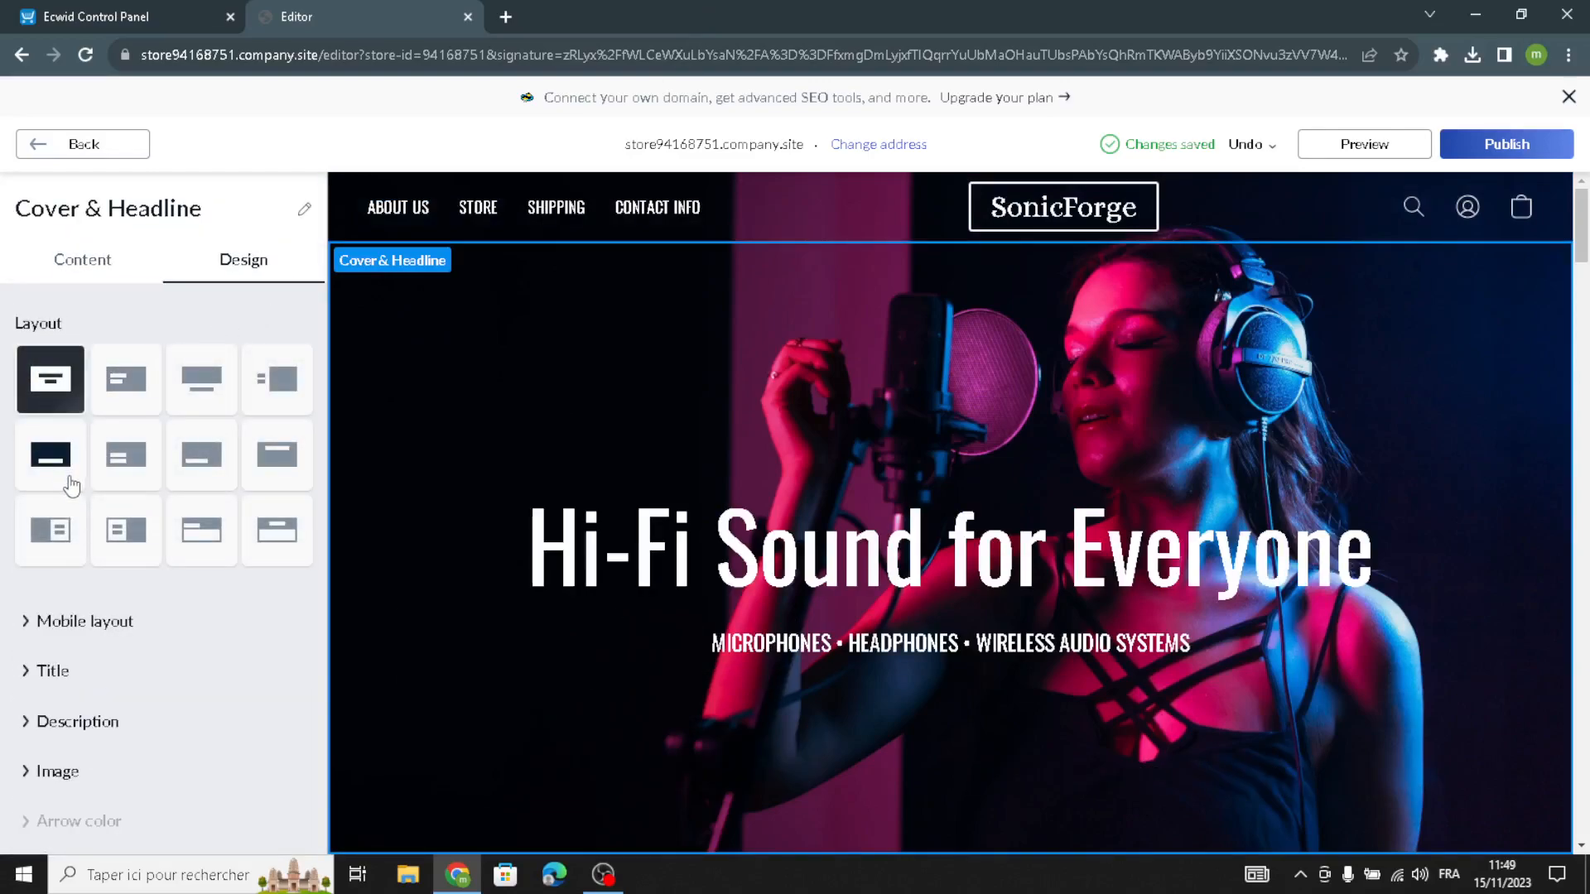
{"action": "left_click", "coordinate": [120, 408]}
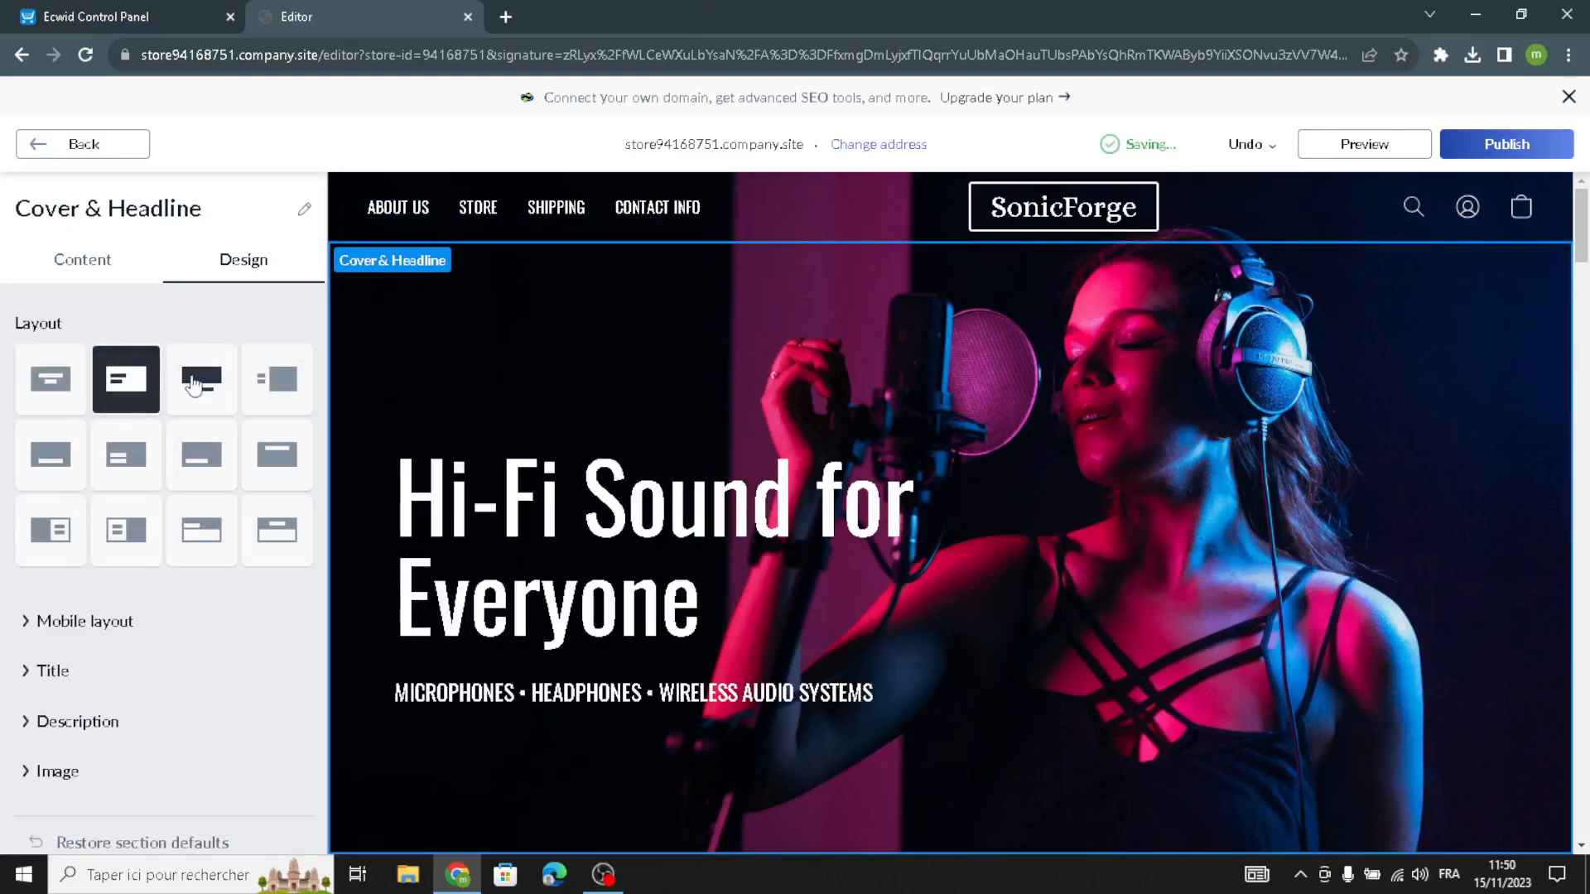
{"action": "left_click", "coordinate": [202, 381]}
Step: Set the cover description's text size to 28 and its font to Alice, and return to the homepage sections
{"action": "left_click", "coordinate": [46, 635]}
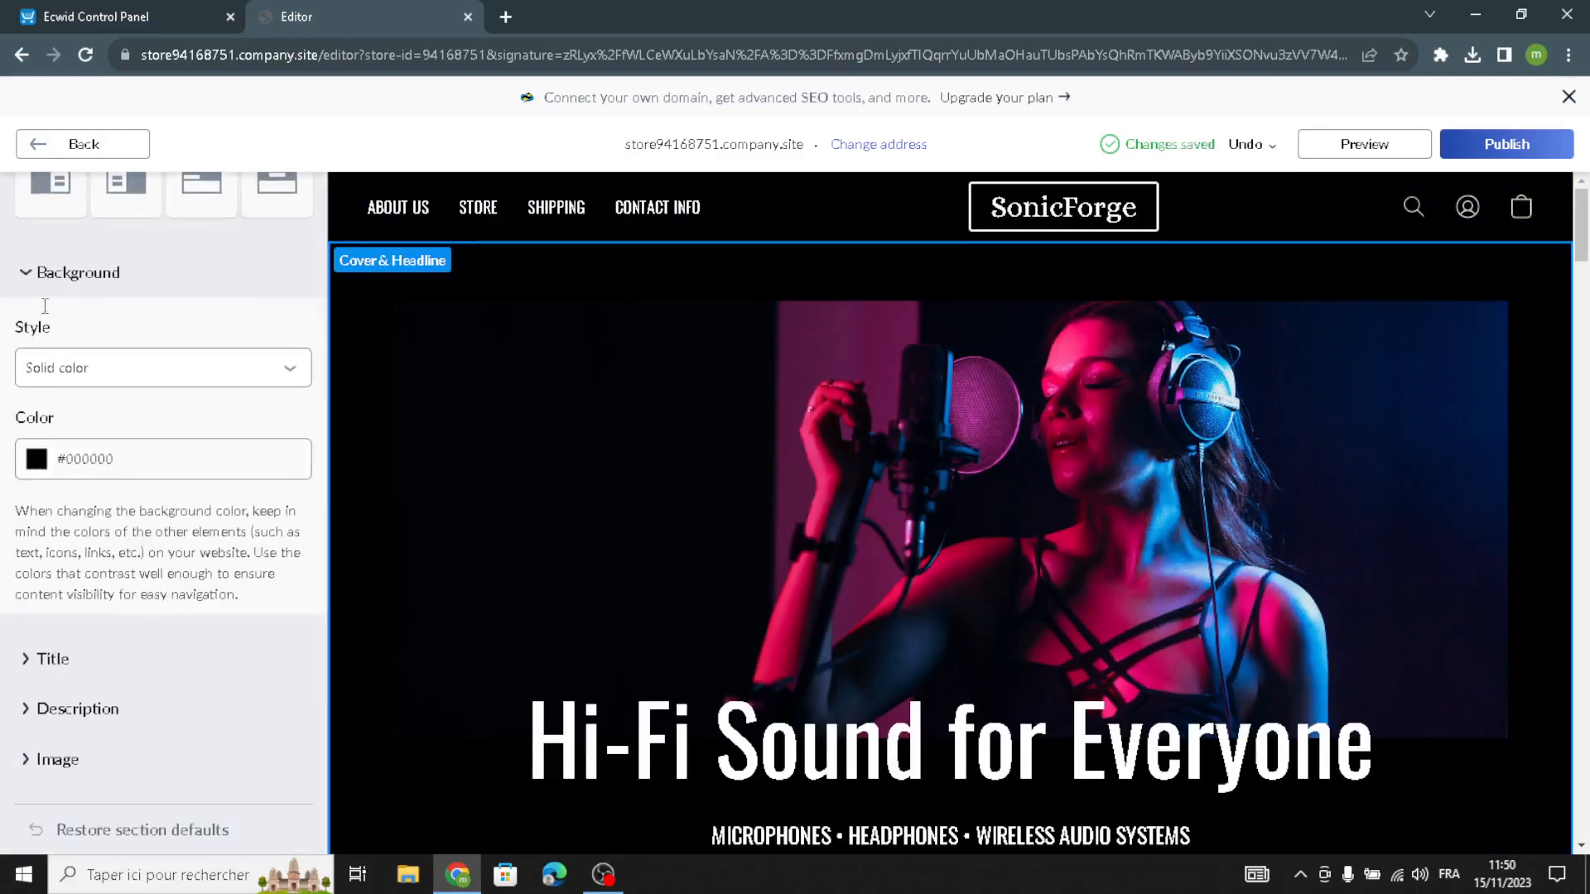
{"action": "left_click", "coordinate": [48, 660]}
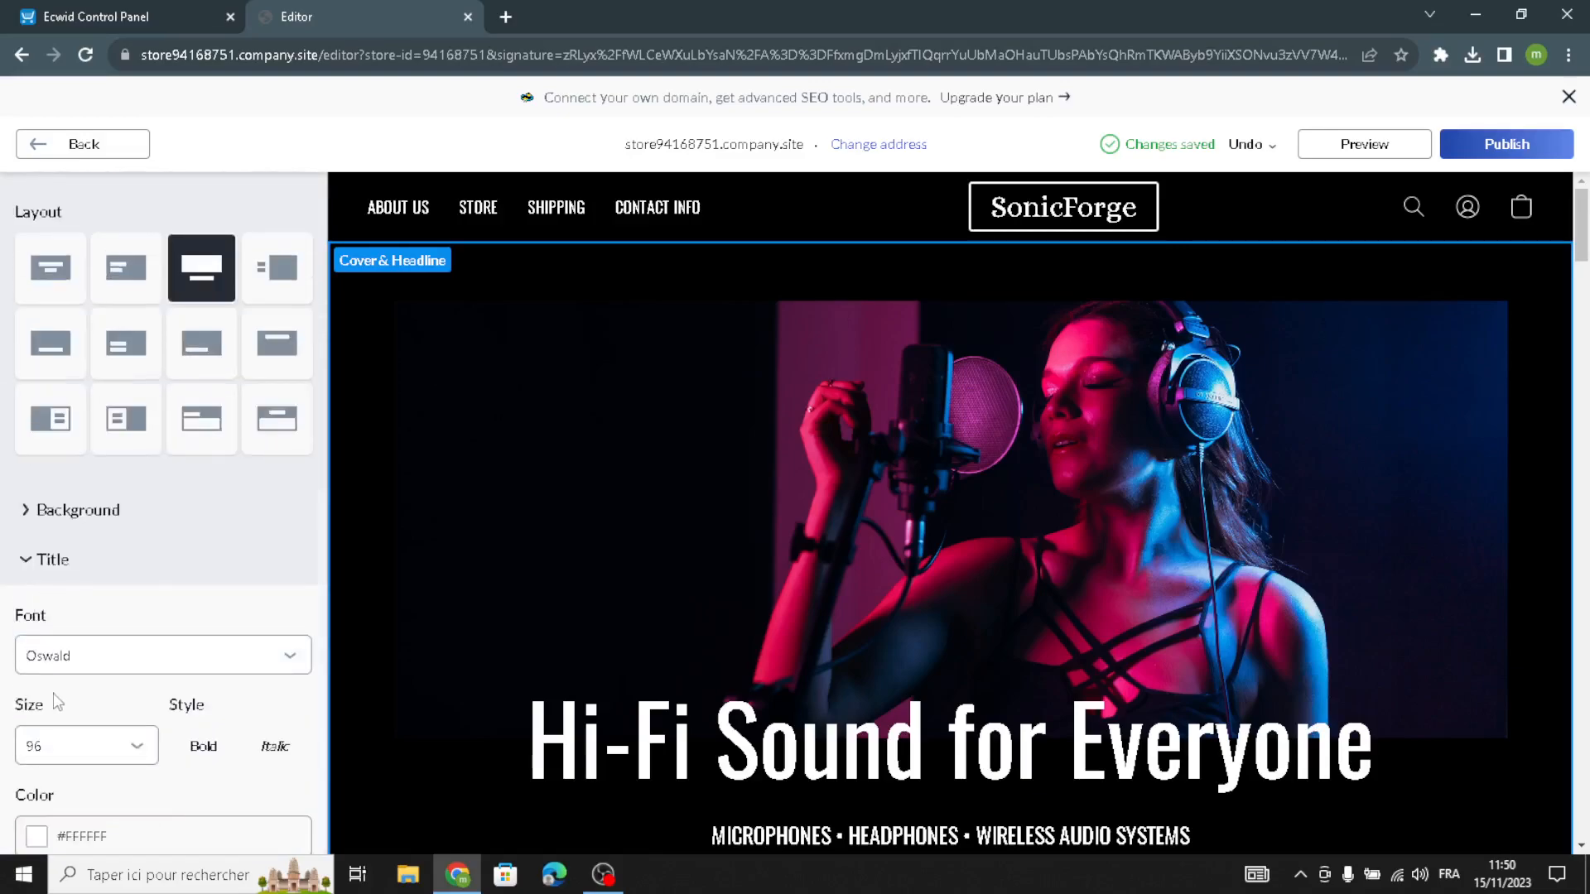
{"action": "scroll", "coordinate": [56, 703], "scroll_direction": "down", "scroll_amount": 3}
{"action": "left_click", "coordinate": [46, 708]}
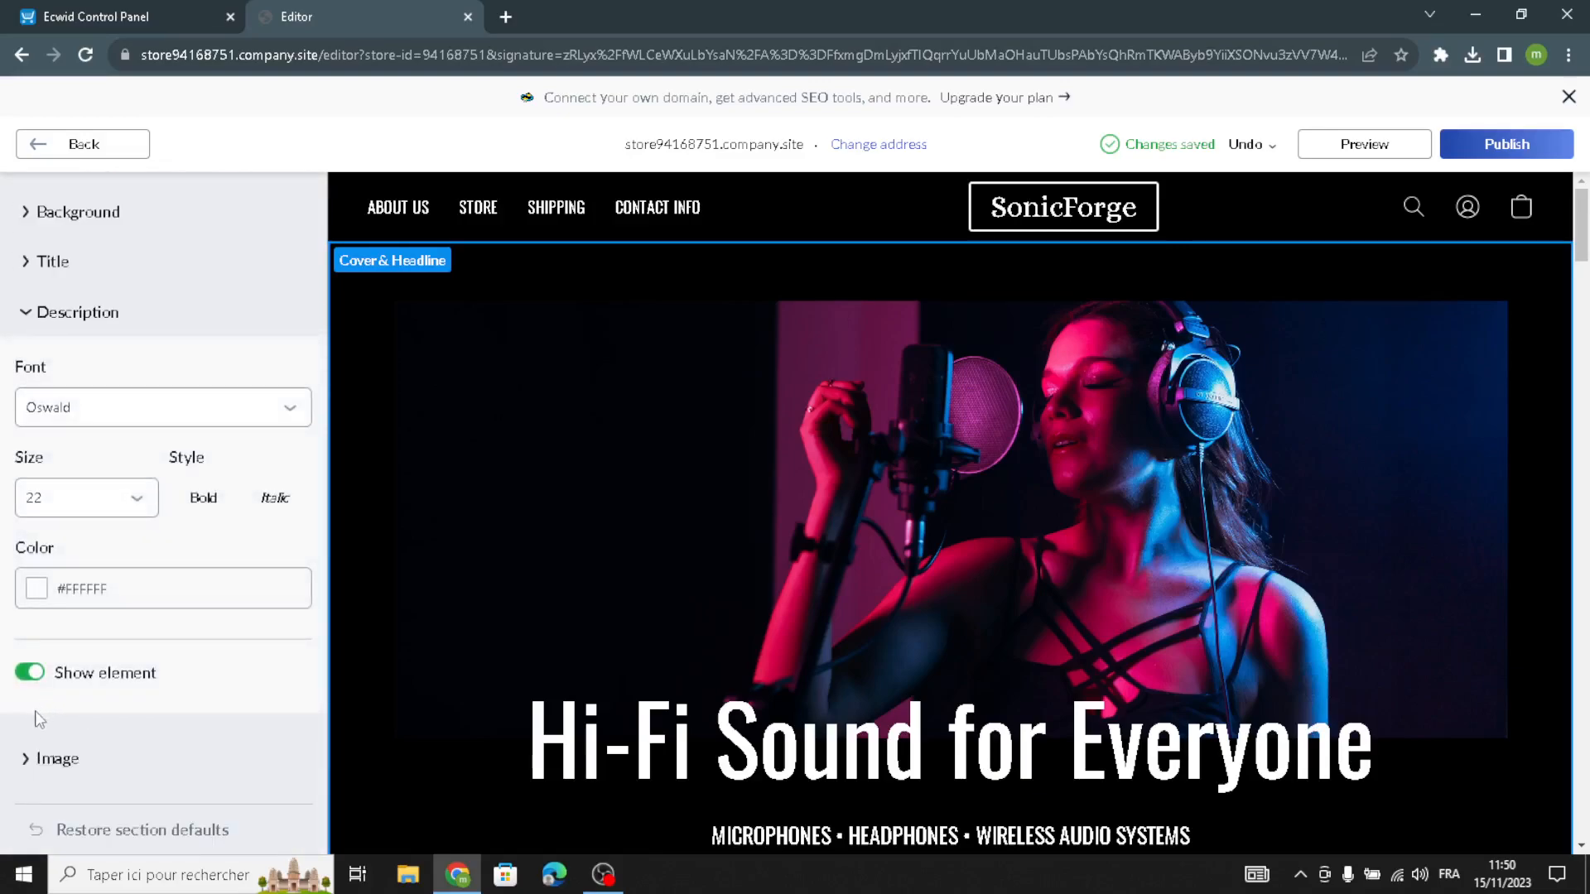
{"action": "left_click", "coordinate": [83, 498]}
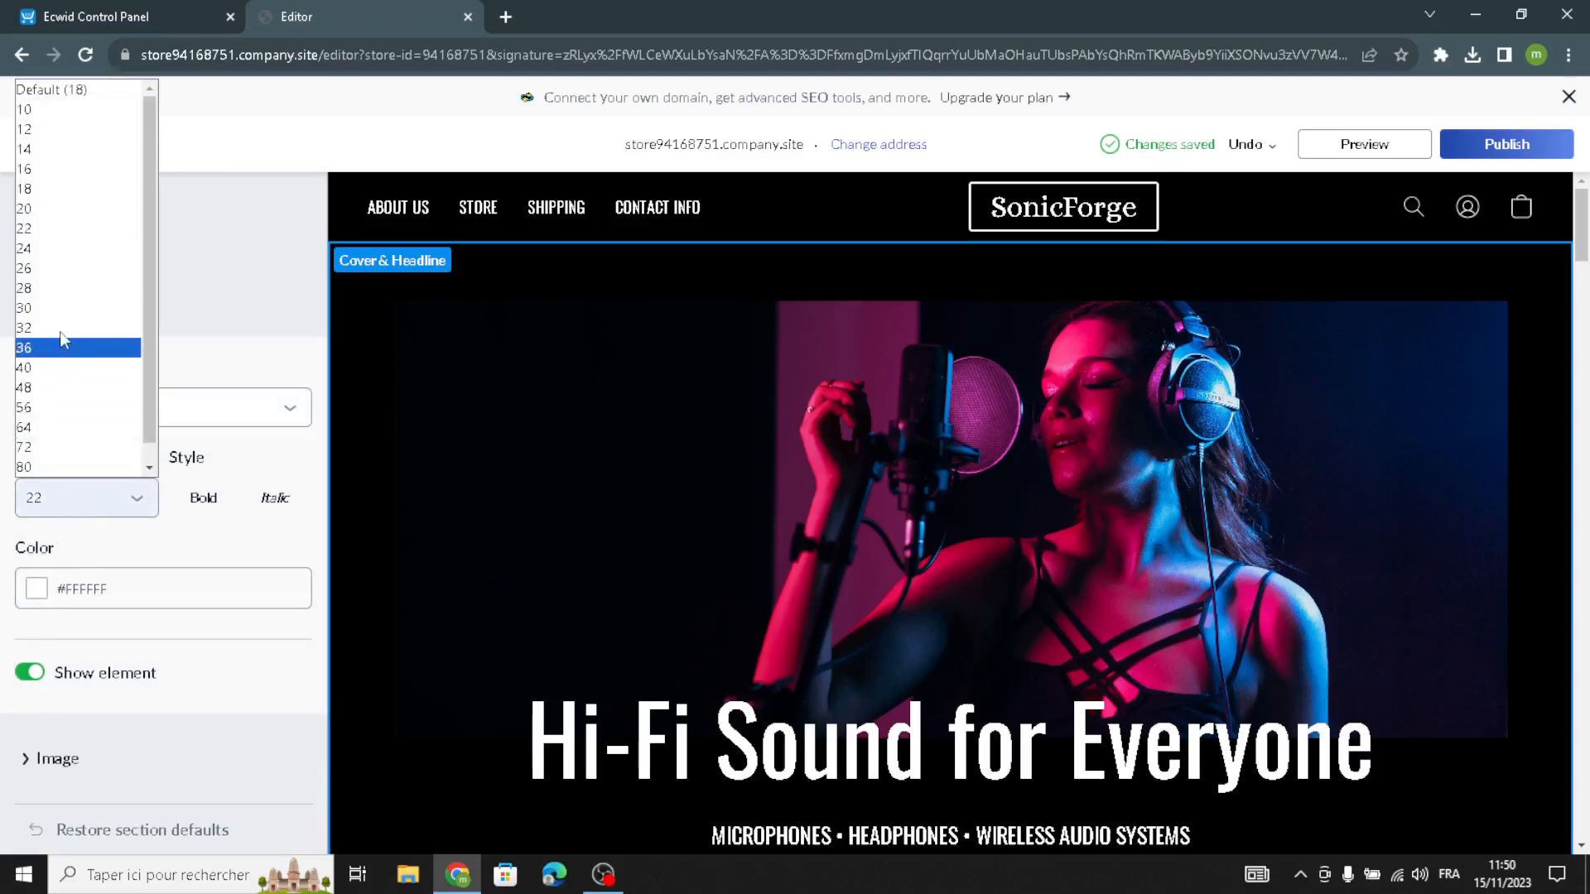
{"action": "left_click", "coordinate": [59, 288]}
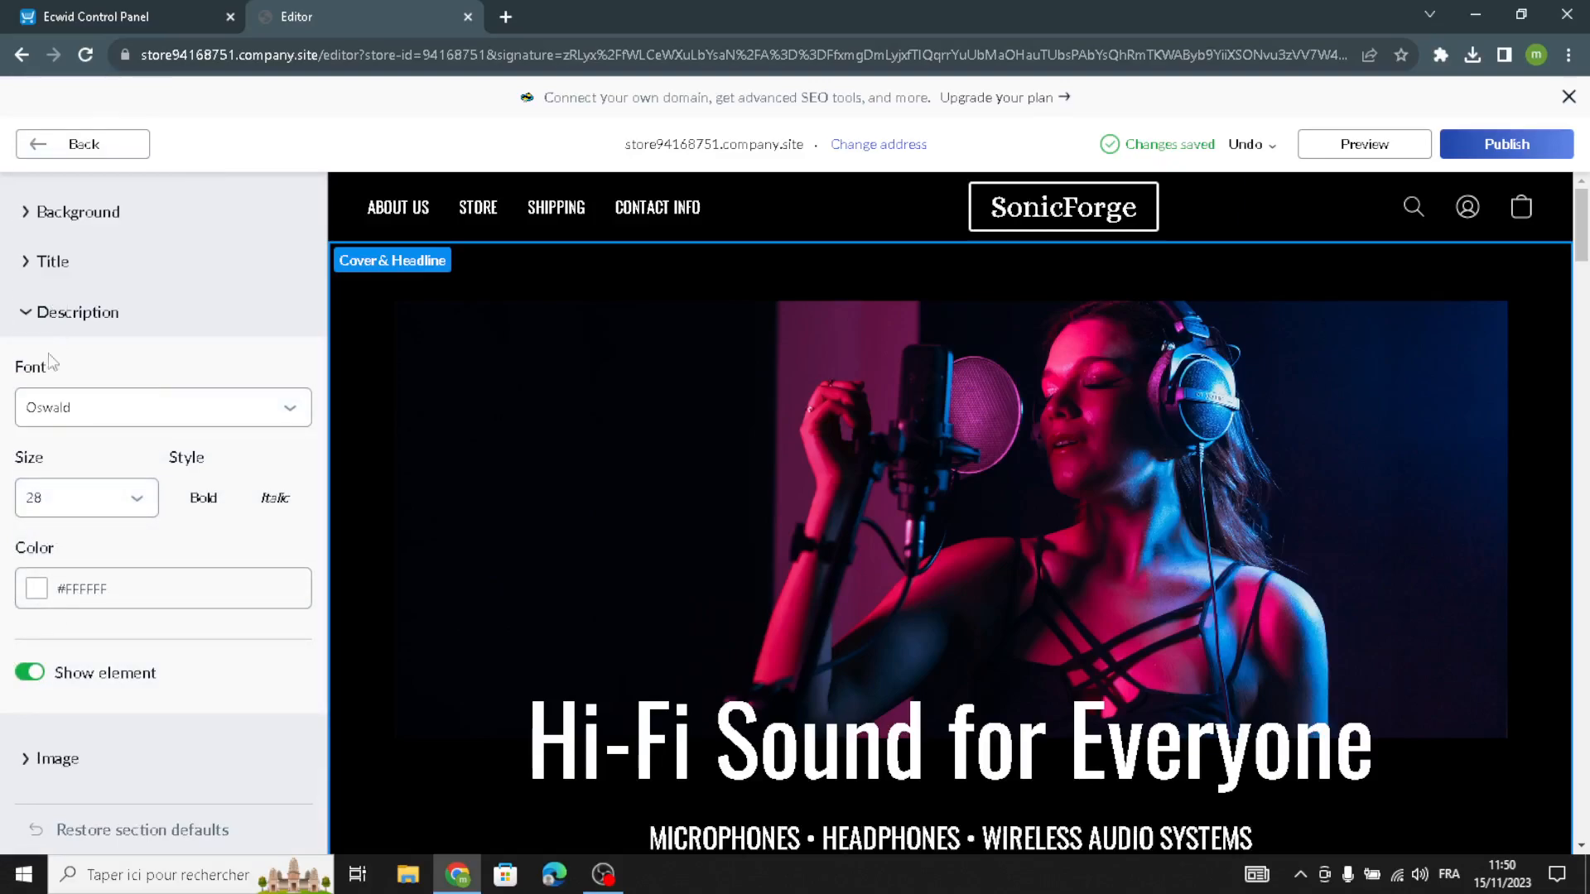
{"action": "left_click", "coordinate": [68, 423]}
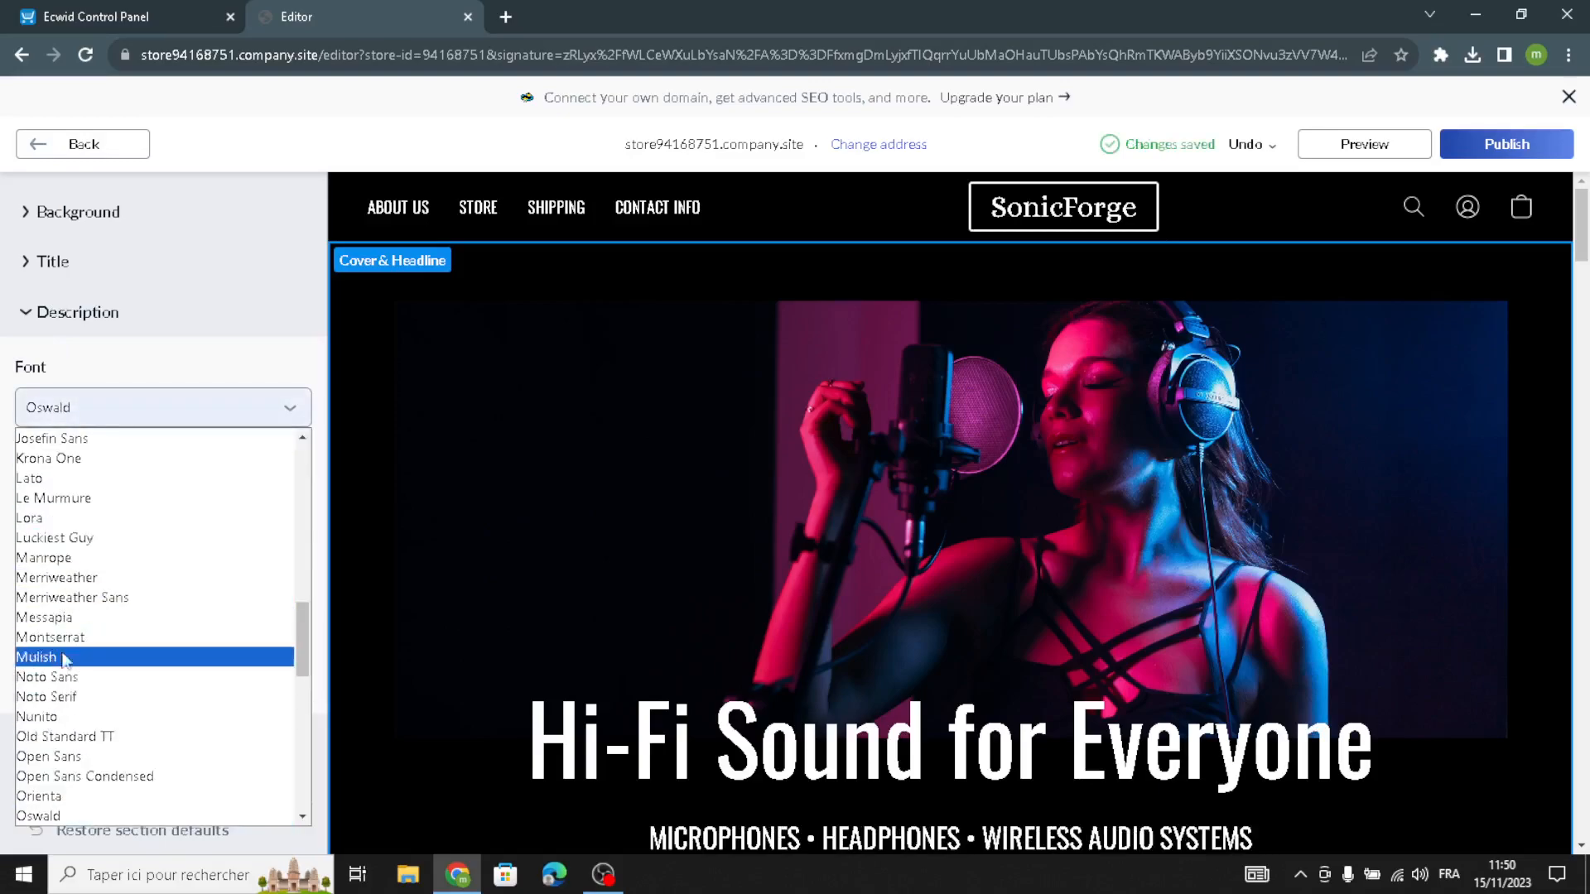
{"action": "scroll", "coordinate": [80, 589], "scroll_direction": "up", "scroll_amount": 10}
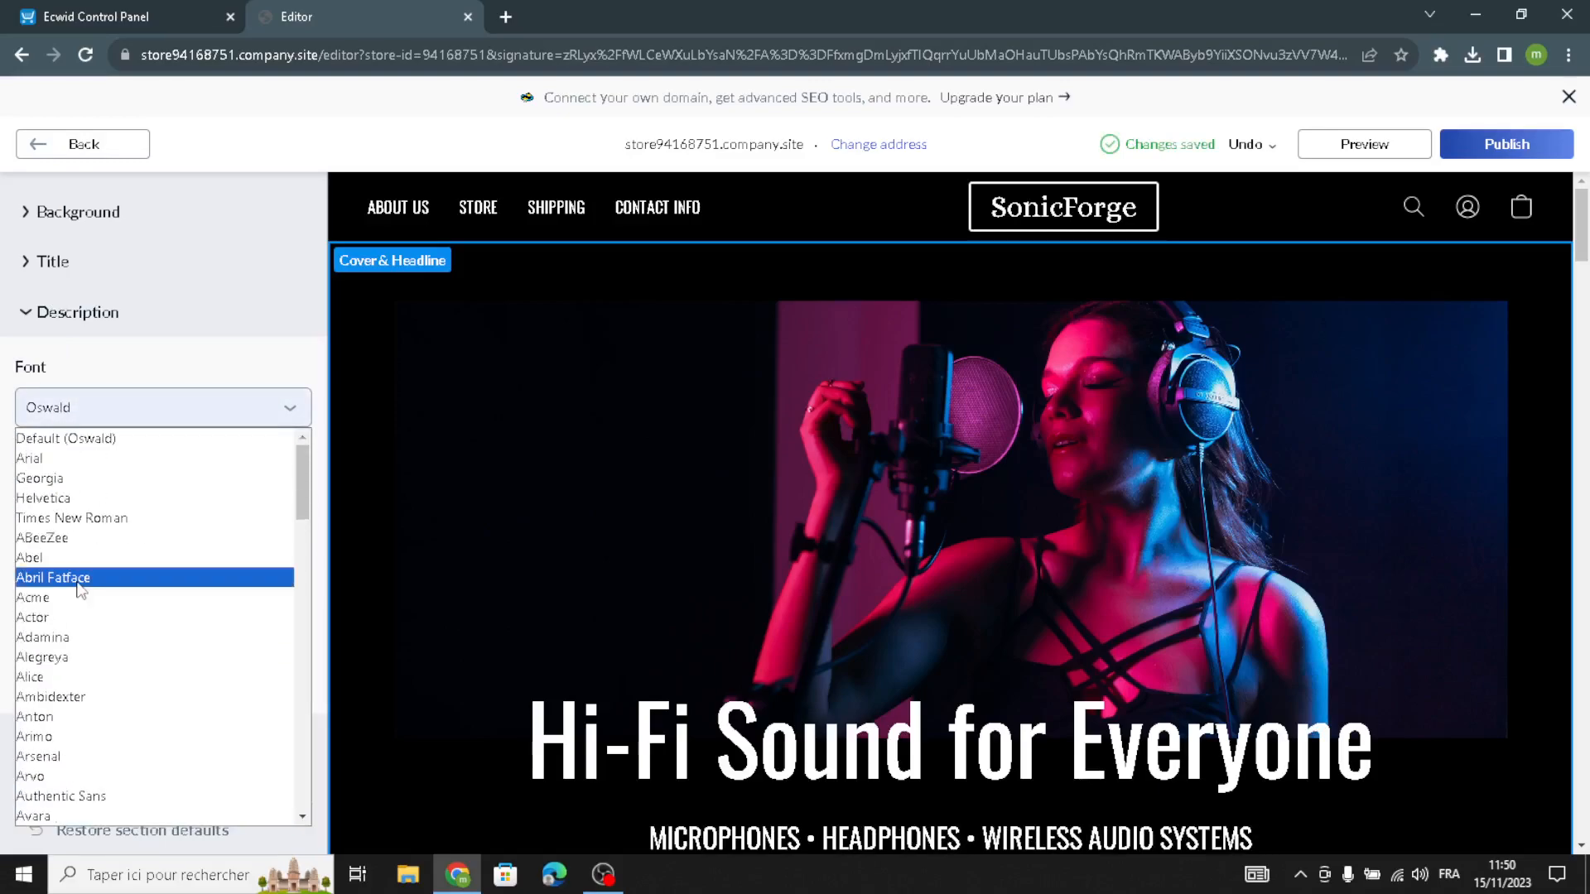
{"action": "left_click", "coordinate": [78, 677]}
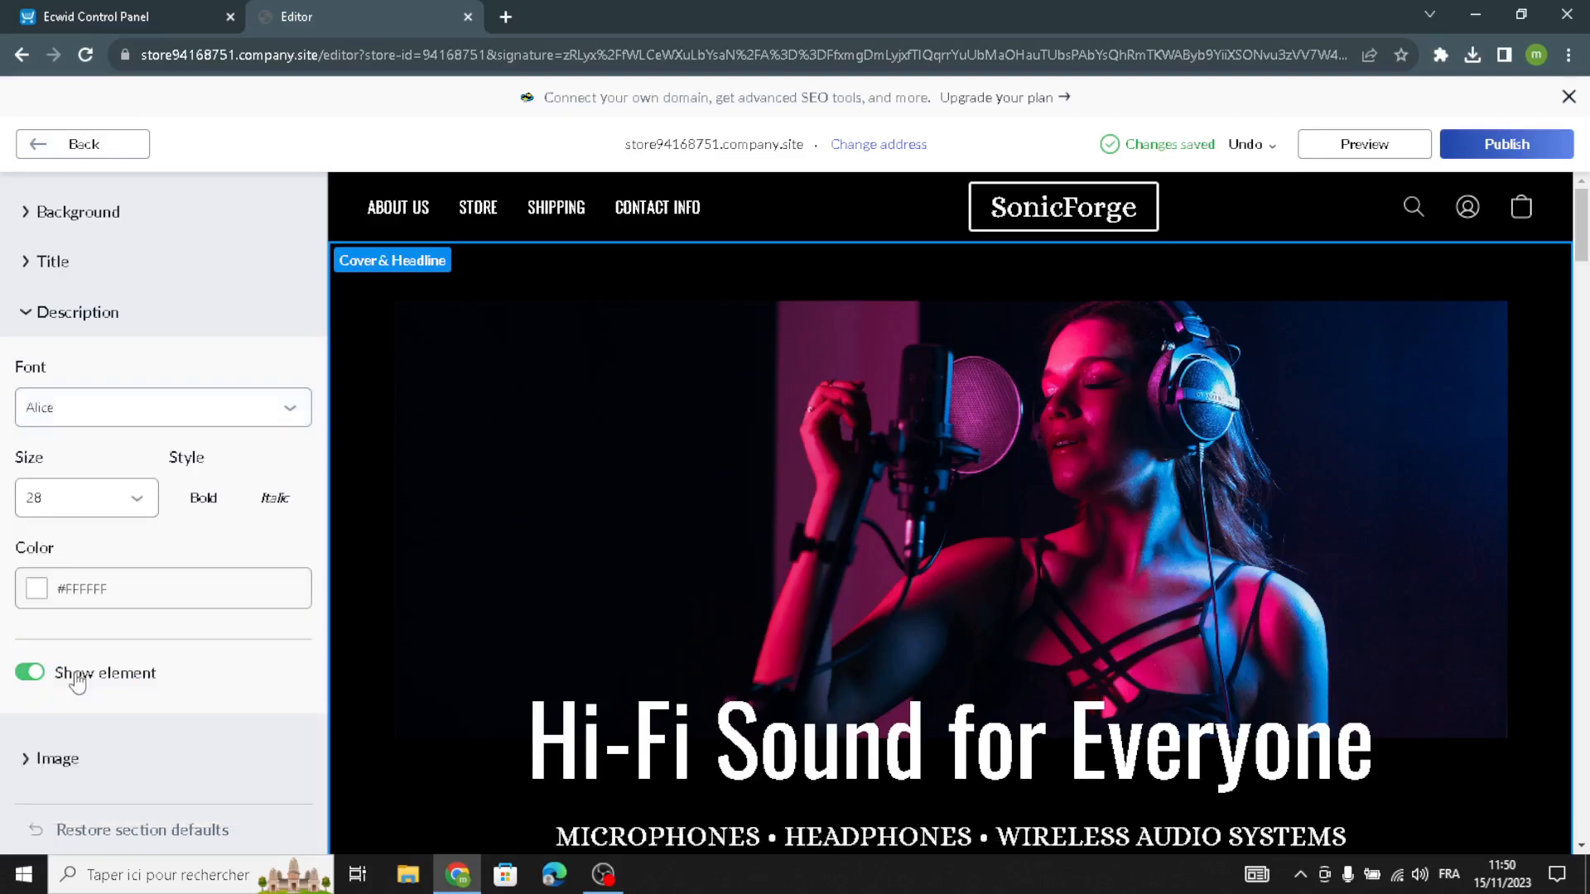
{"action": "scroll", "coordinate": [47, 331], "scroll_direction": "up", "scroll_amount": 5}
{"action": "left_click", "coordinate": [56, 147]}
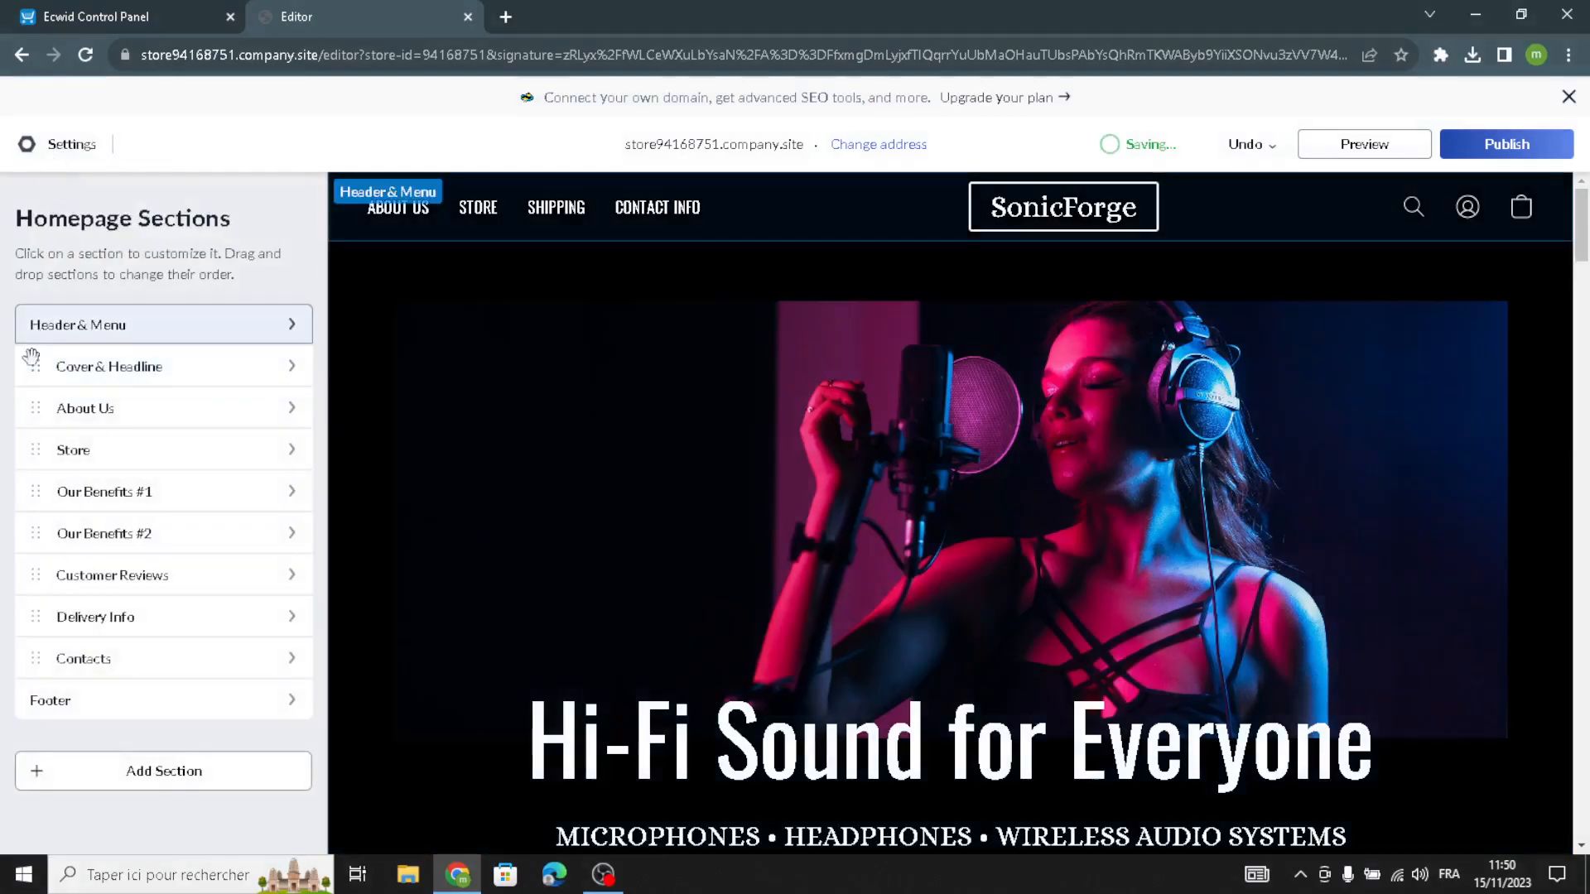
Step: Switch the About Us section to the layout with title and subtitle beside the description, and return to the homepage sections
{"action": "left_click", "coordinate": [89, 414]}
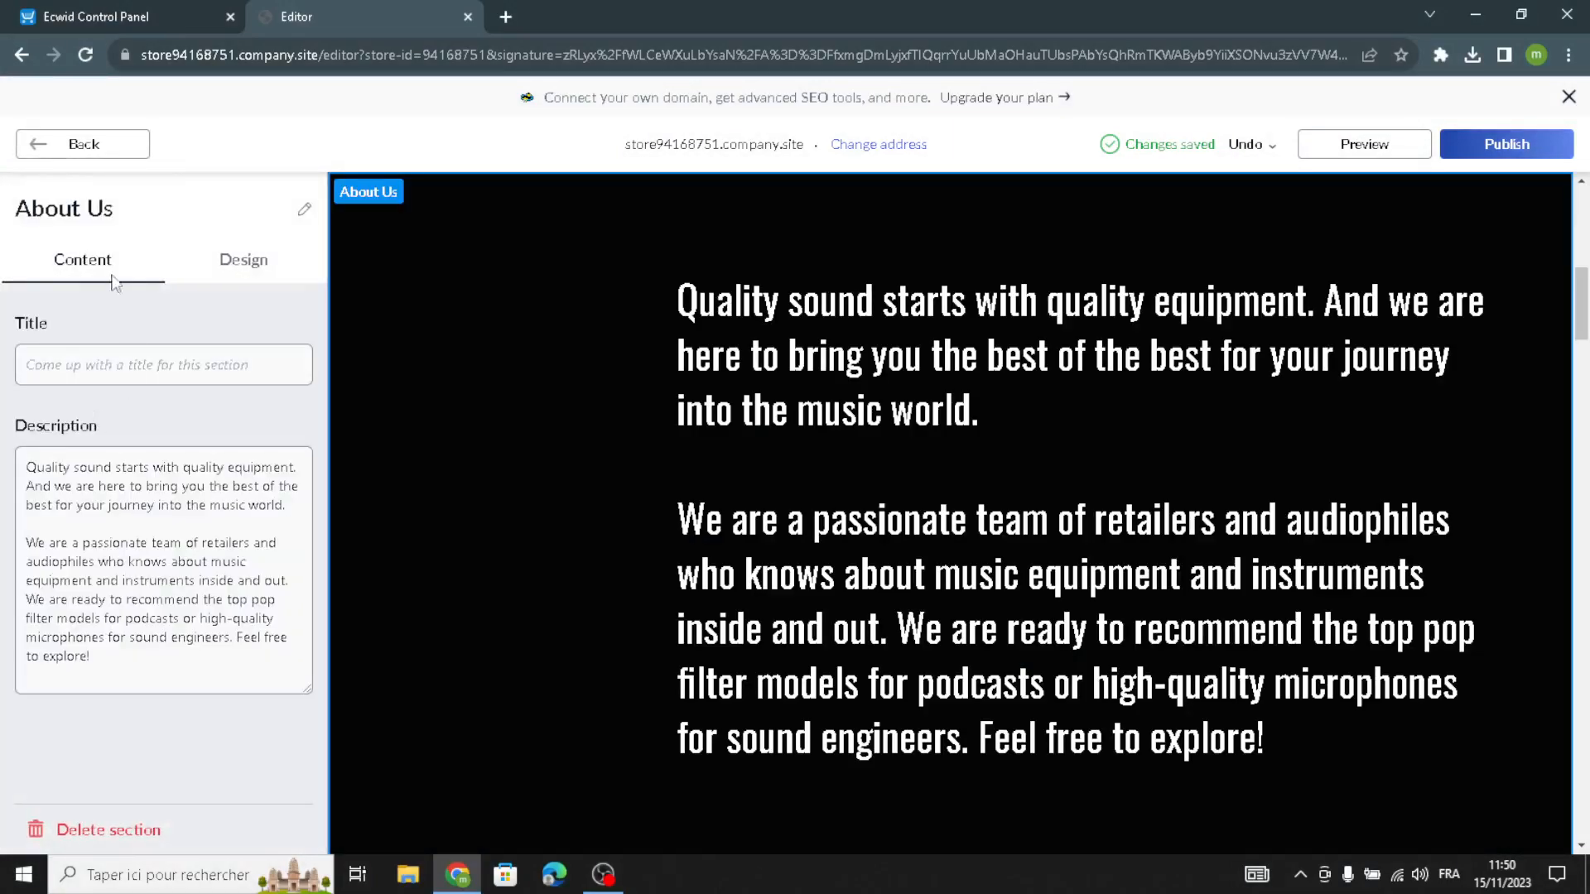
{"action": "left_click_drag", "start_coordinate": [134, 666], "coordinate": [4, 322]}
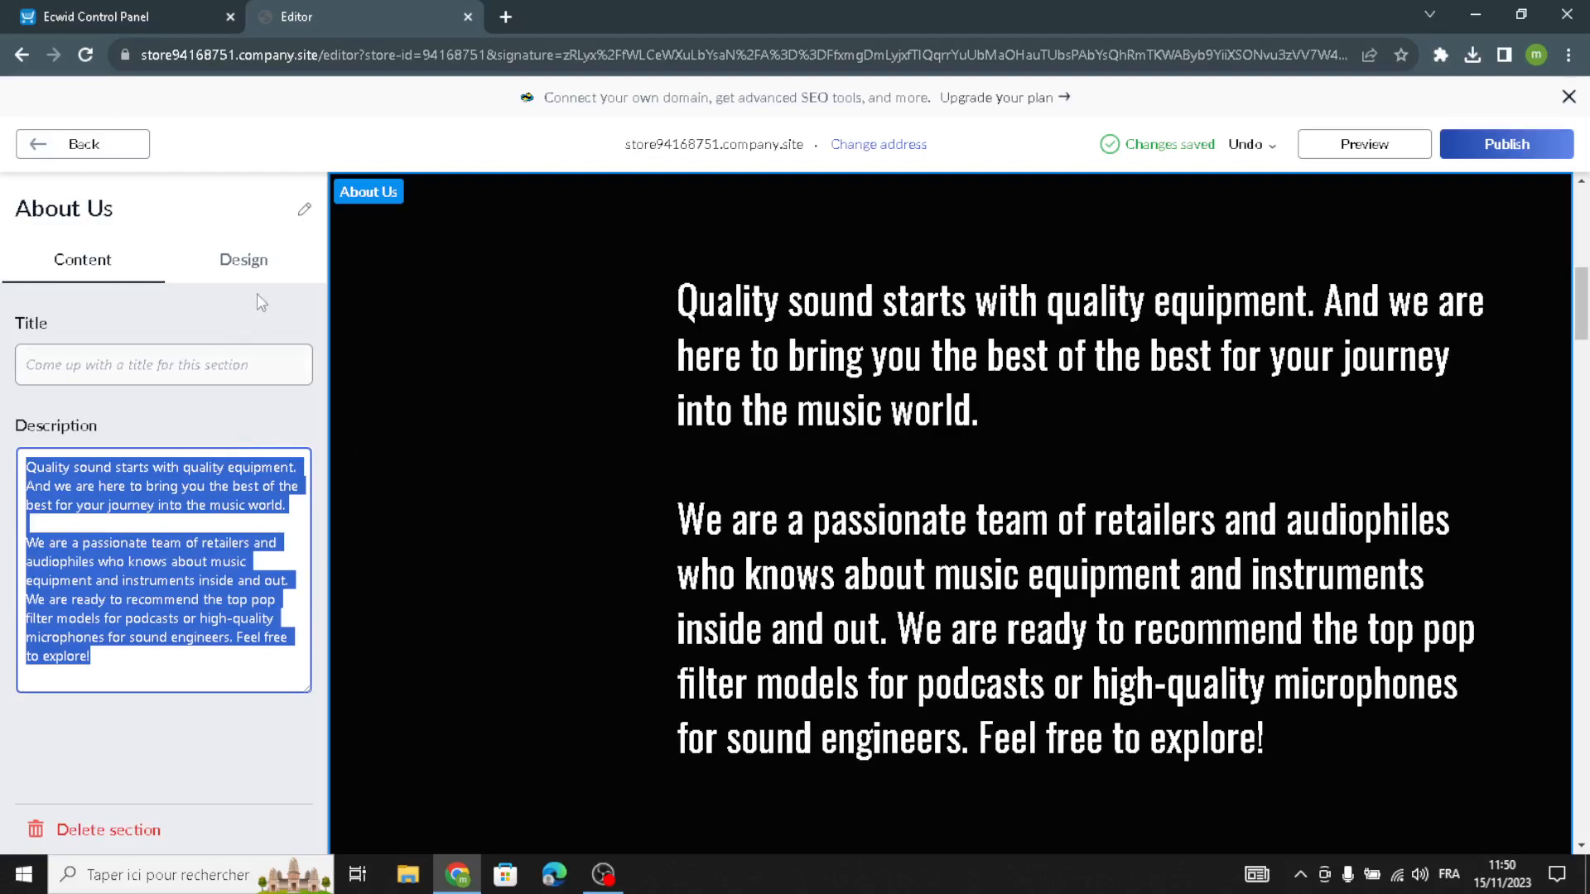
{"action": "left_click", "coordinate": [236, 263]}
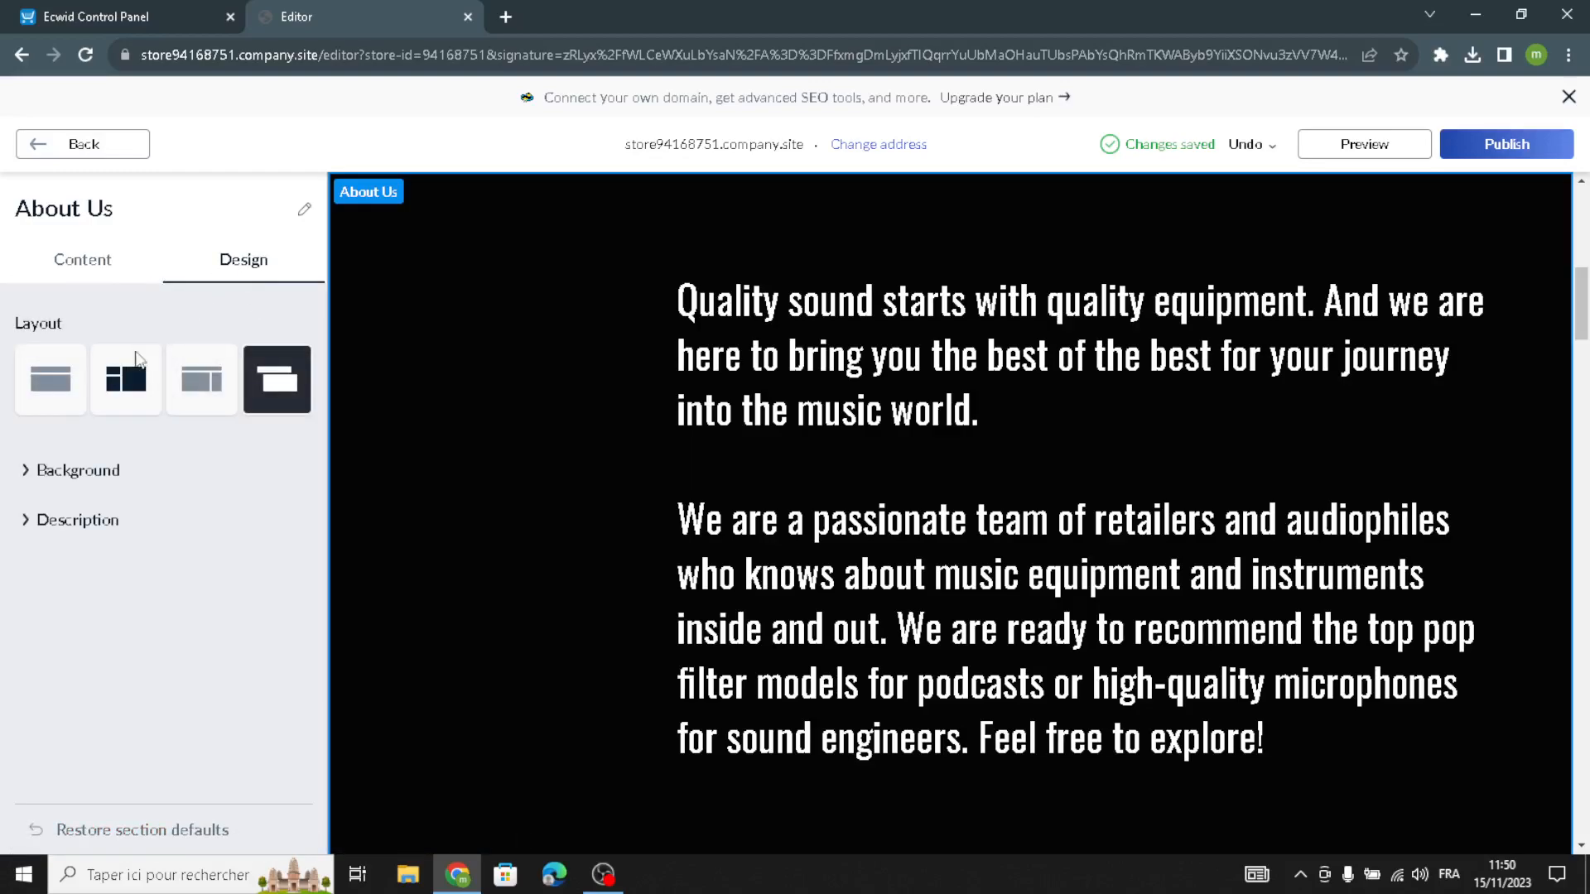
{"action": "left_click", "coordinate": [138, 361]}
{"action": "left_click", "coordinate": [81, 253]}
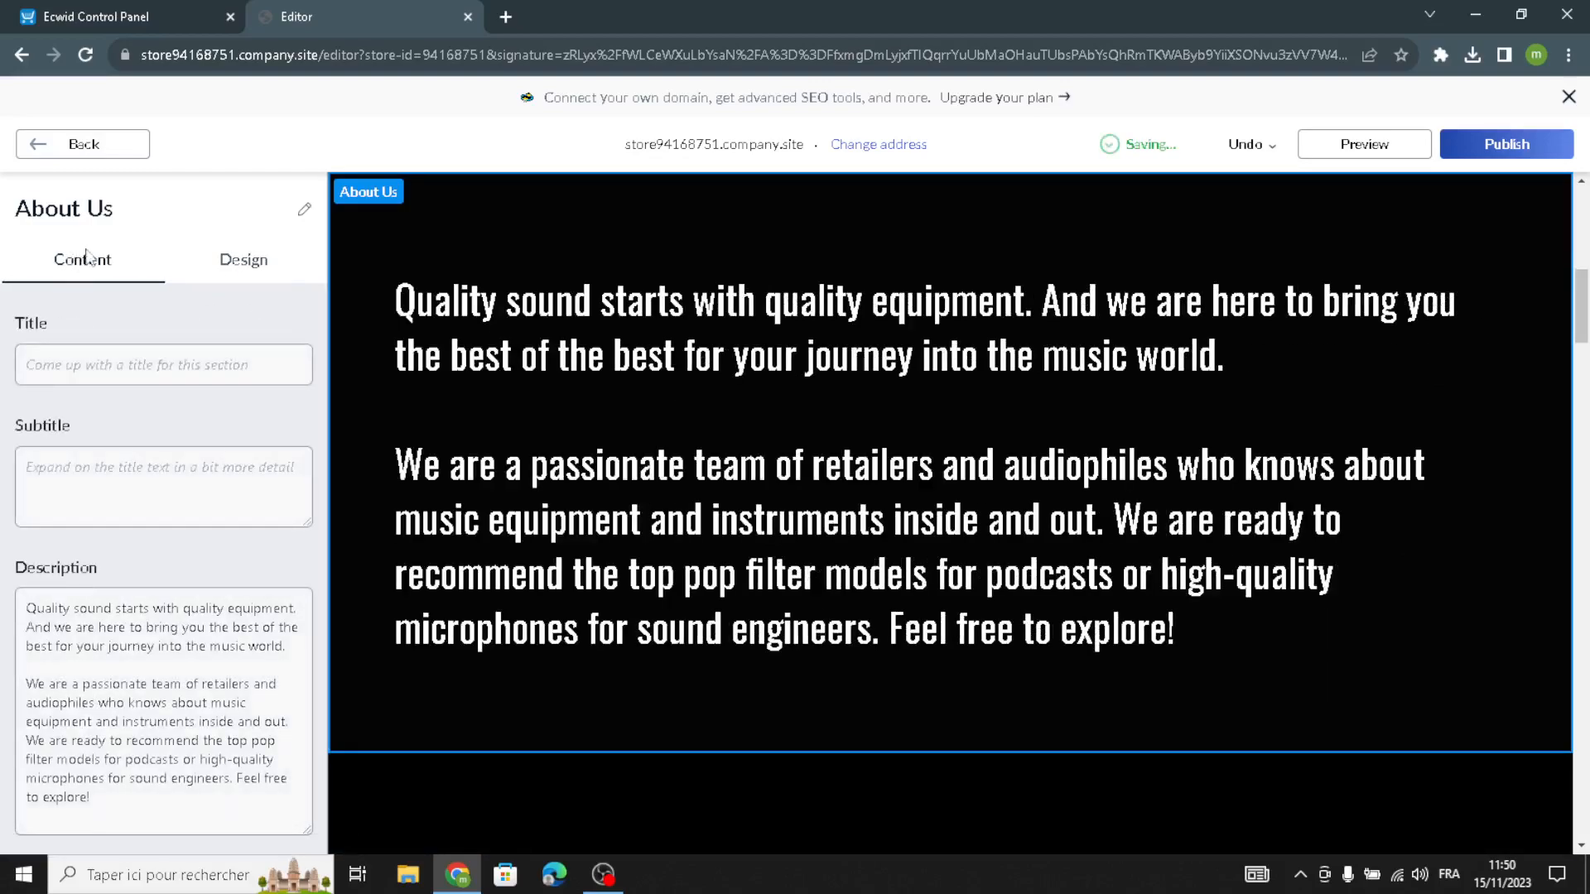
{"action": "left_click", "coordinate": [240, 261]}
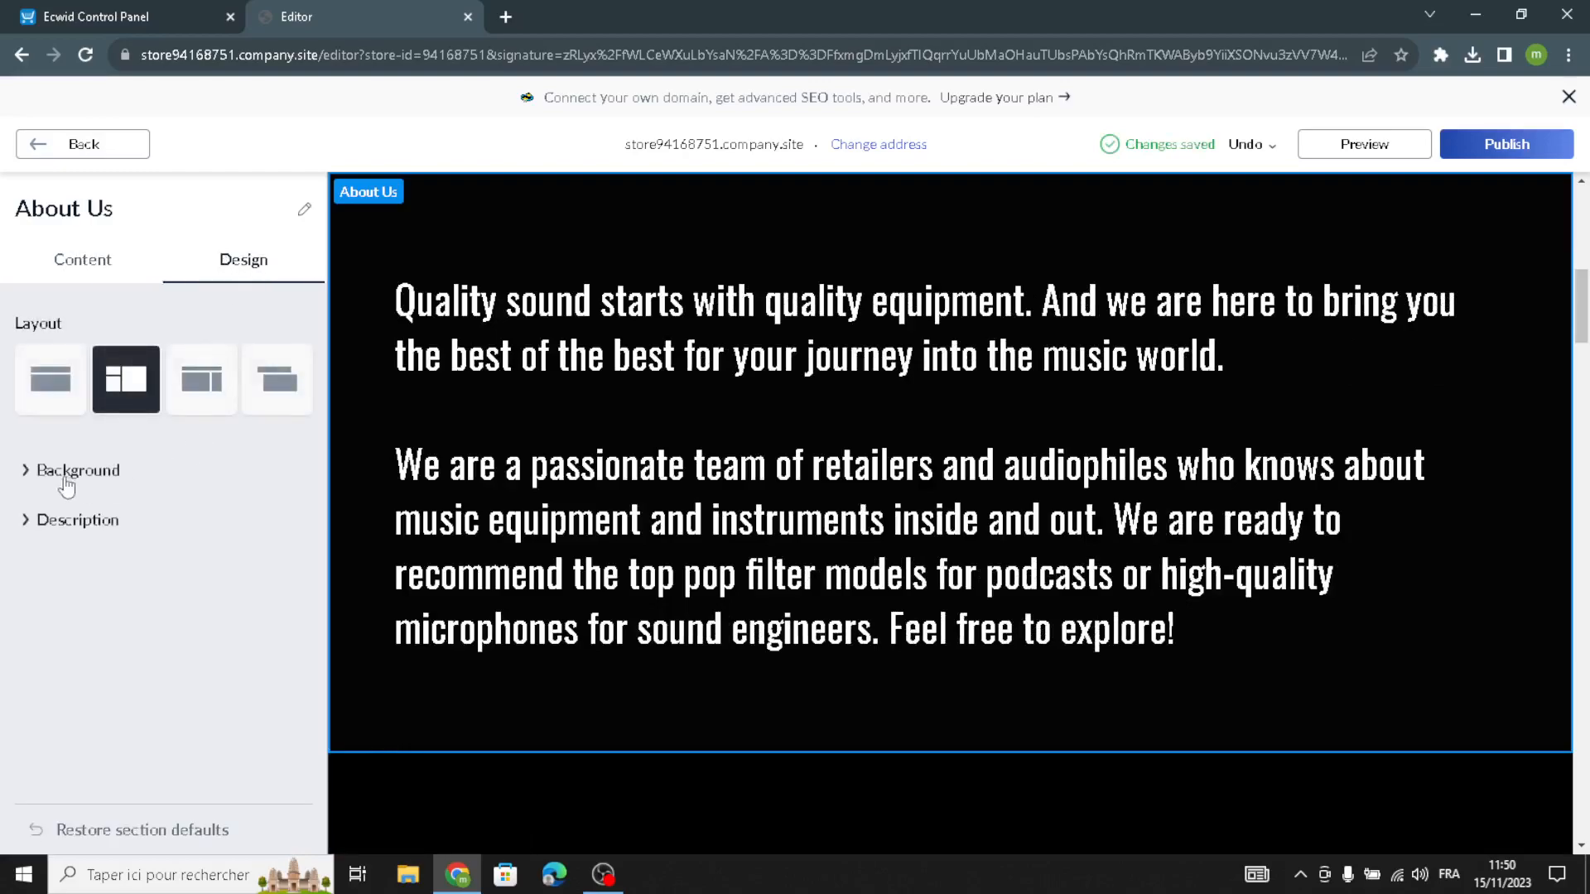
{"action": "left_click", "coordinate": [37, 144]}
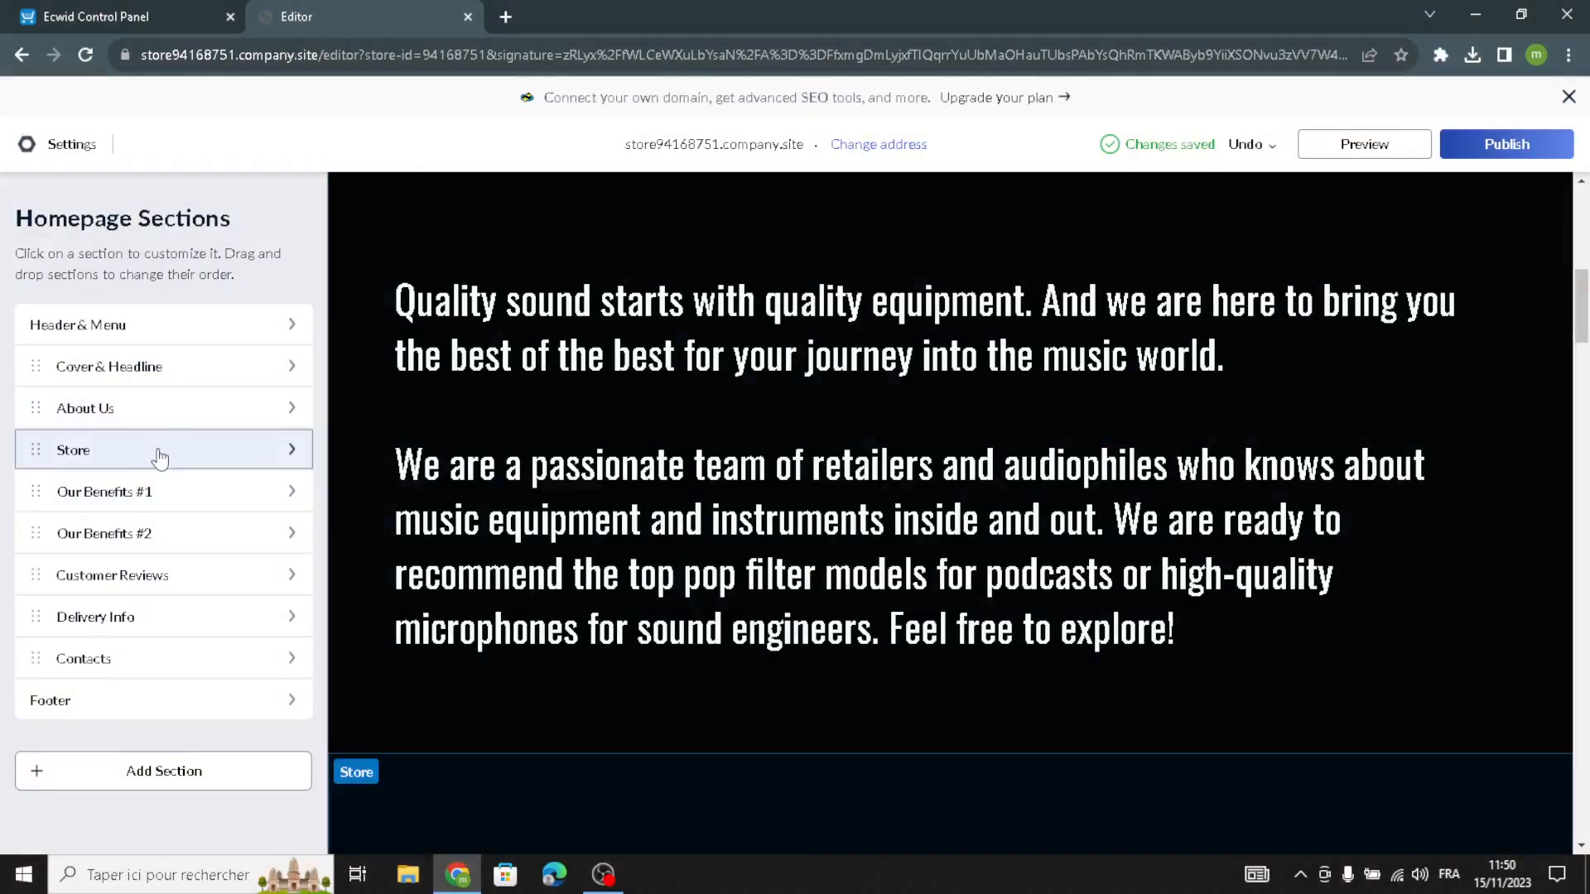
Step: Open the homepage's Store section, and bring up a blank new product form in the Ecwid Control Panel
{"action": "left_click", "coordinate": [164, 452]}
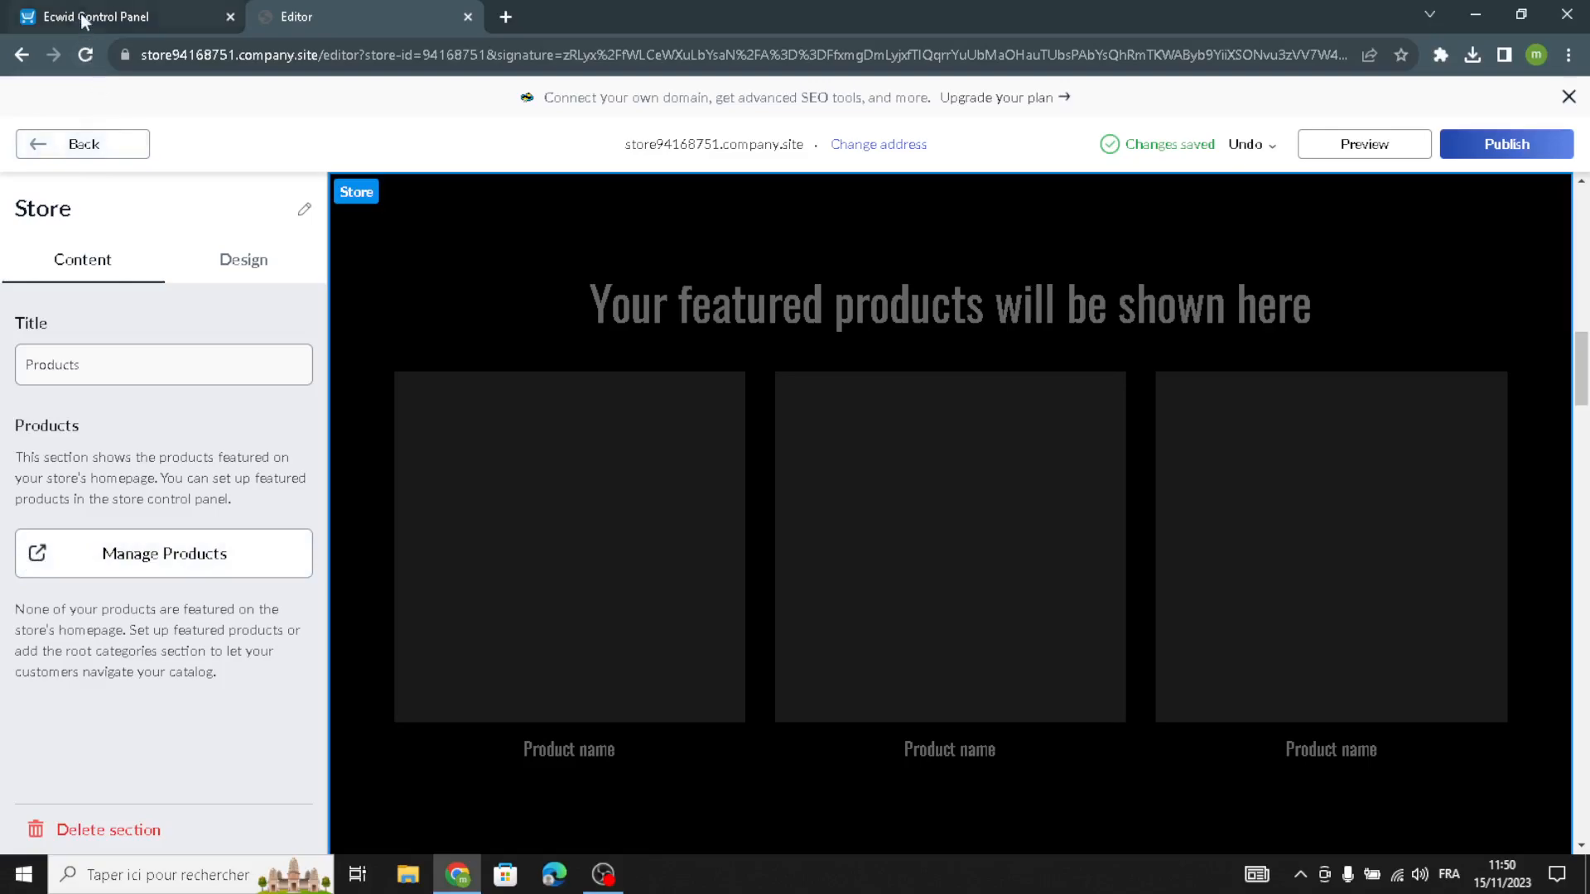
{"action": "left_click", "coordinate": [103, 12]}
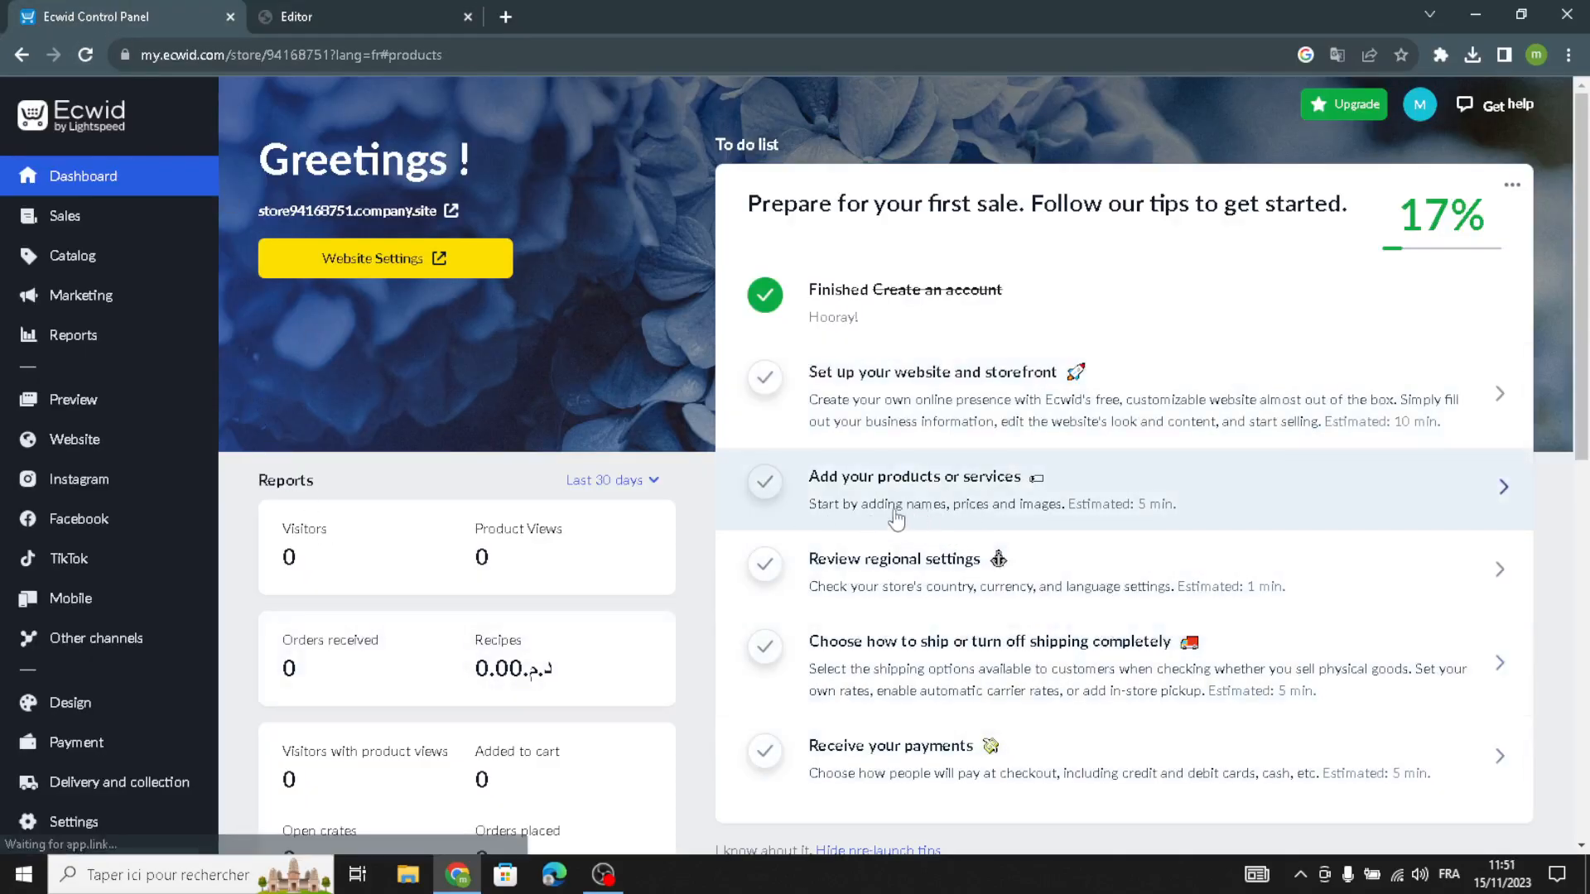
{"action": "left_click", "coordinate": [896, 515]}
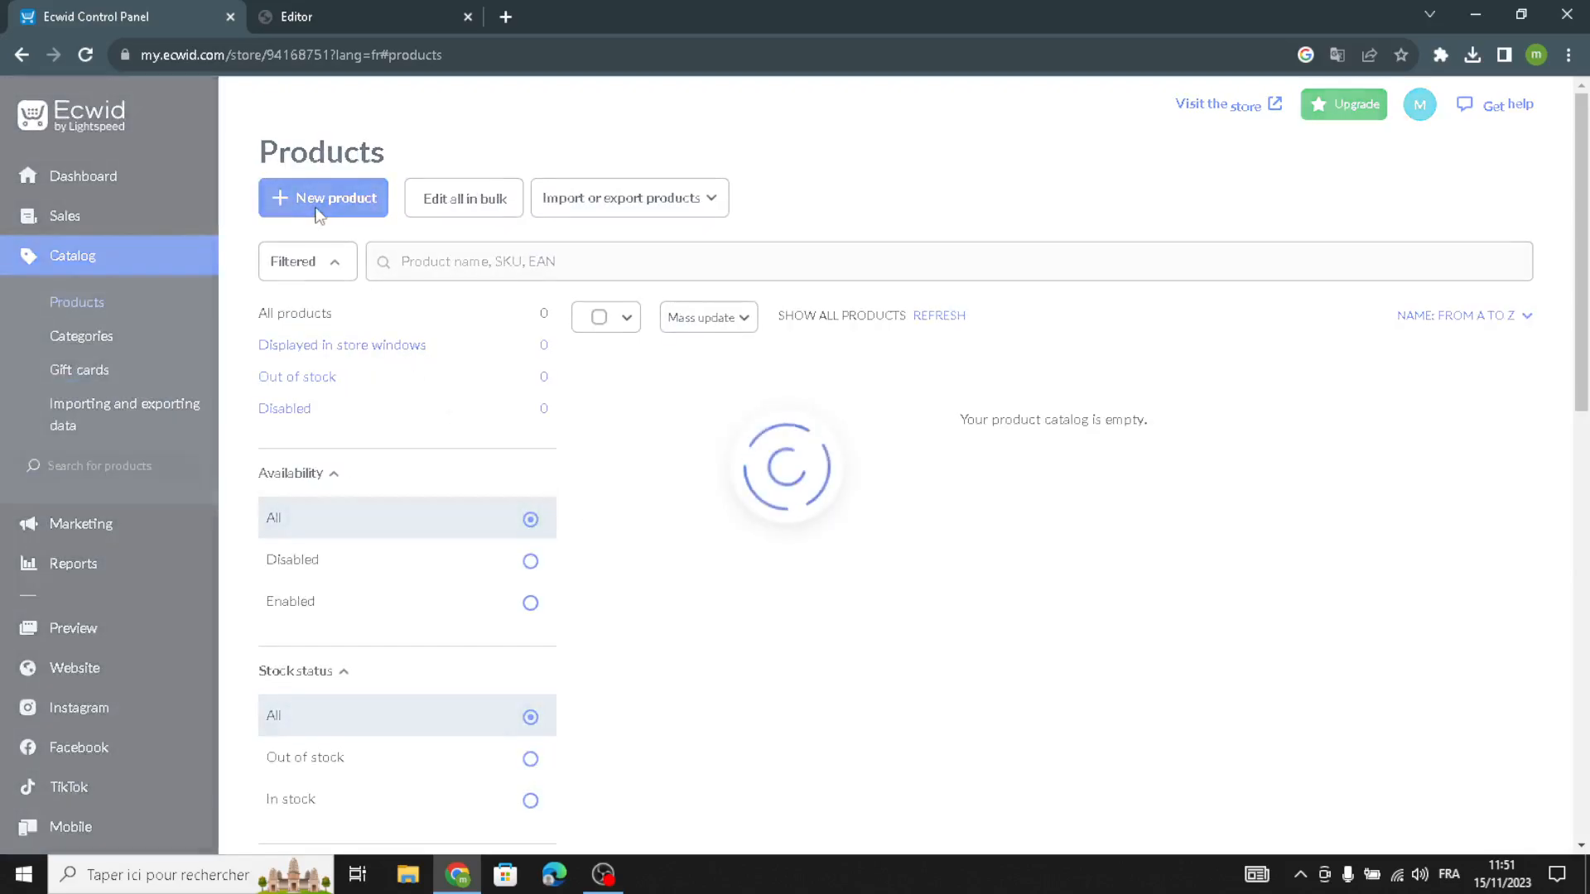
{"action": "left_click", "coordinate": [305, 209]}
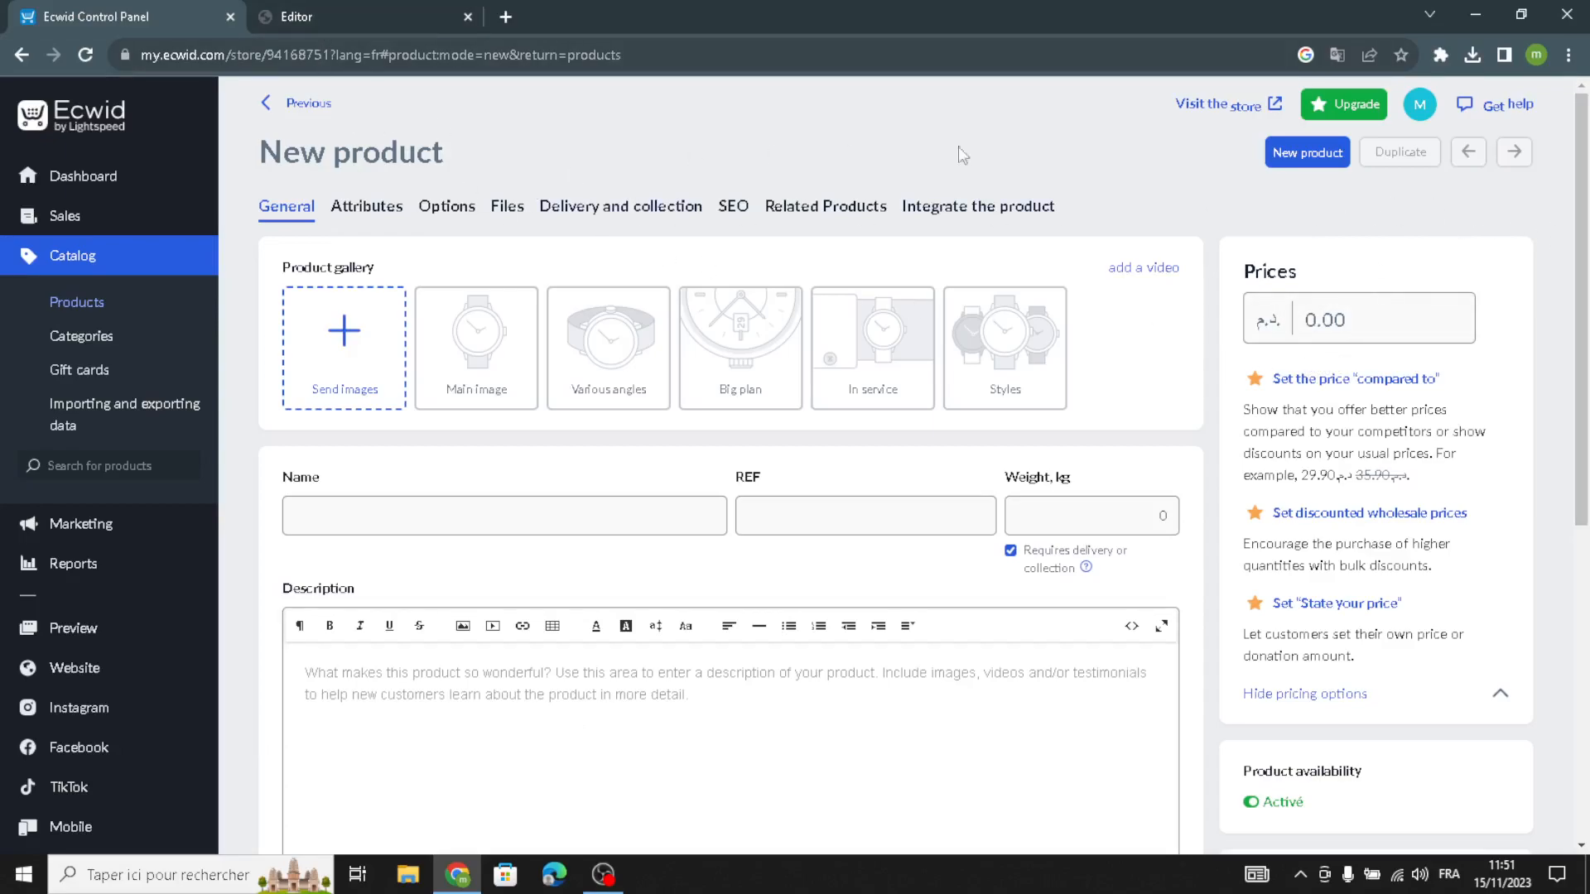
Step: Go back to the website editor, look at the Store section's background design options, and return to the homepage sections
{"action": "left_click", "coordinate": [369, 10]}
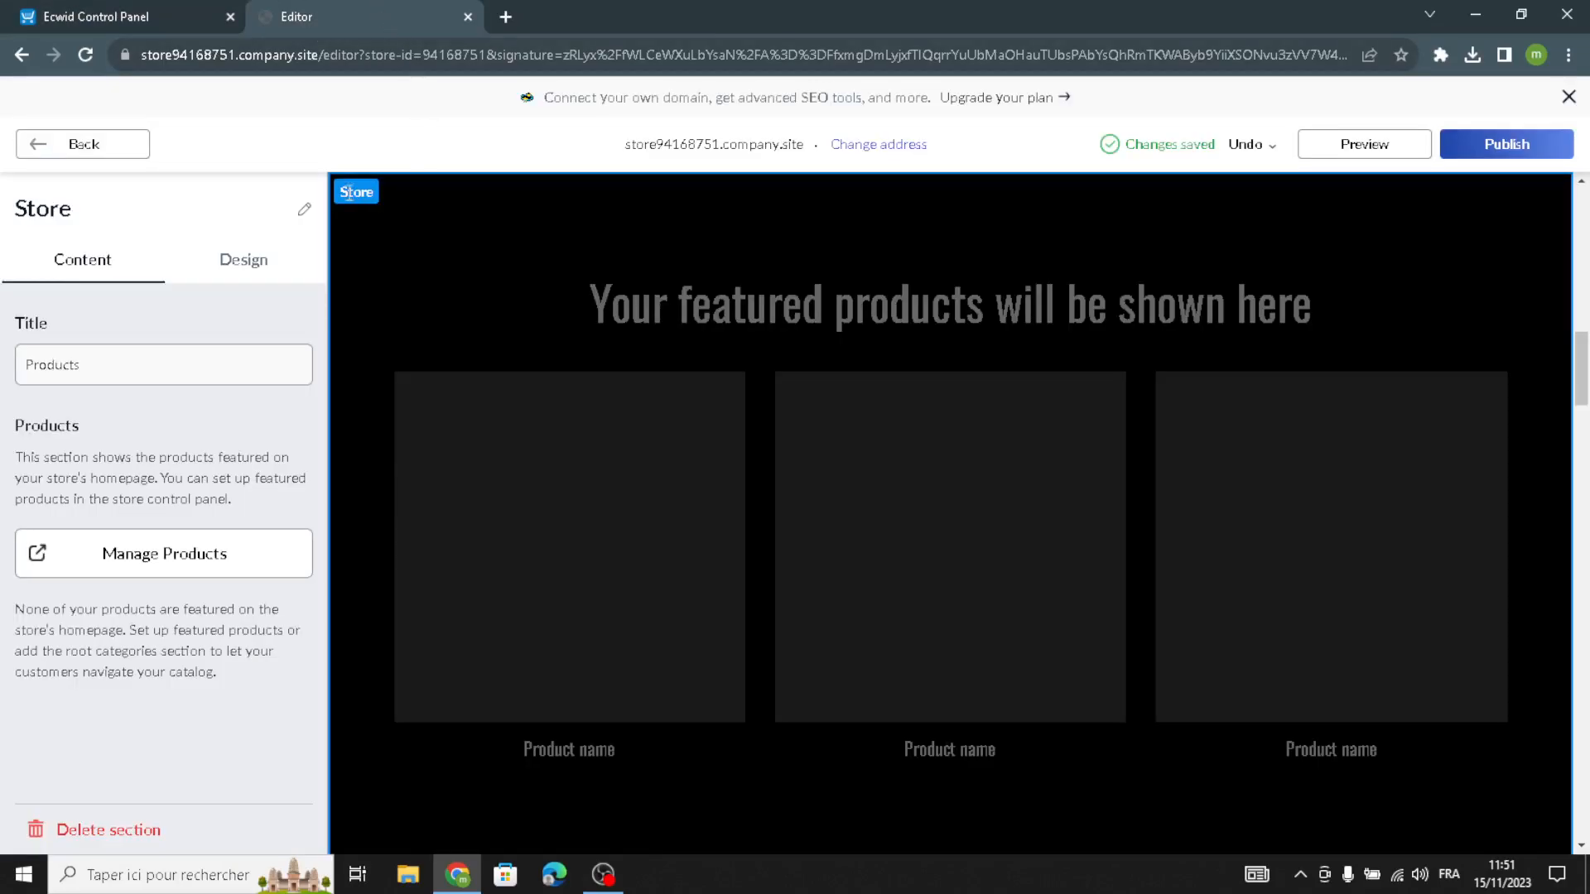
{"action": "left_click", "coordinate": [229, 277]}
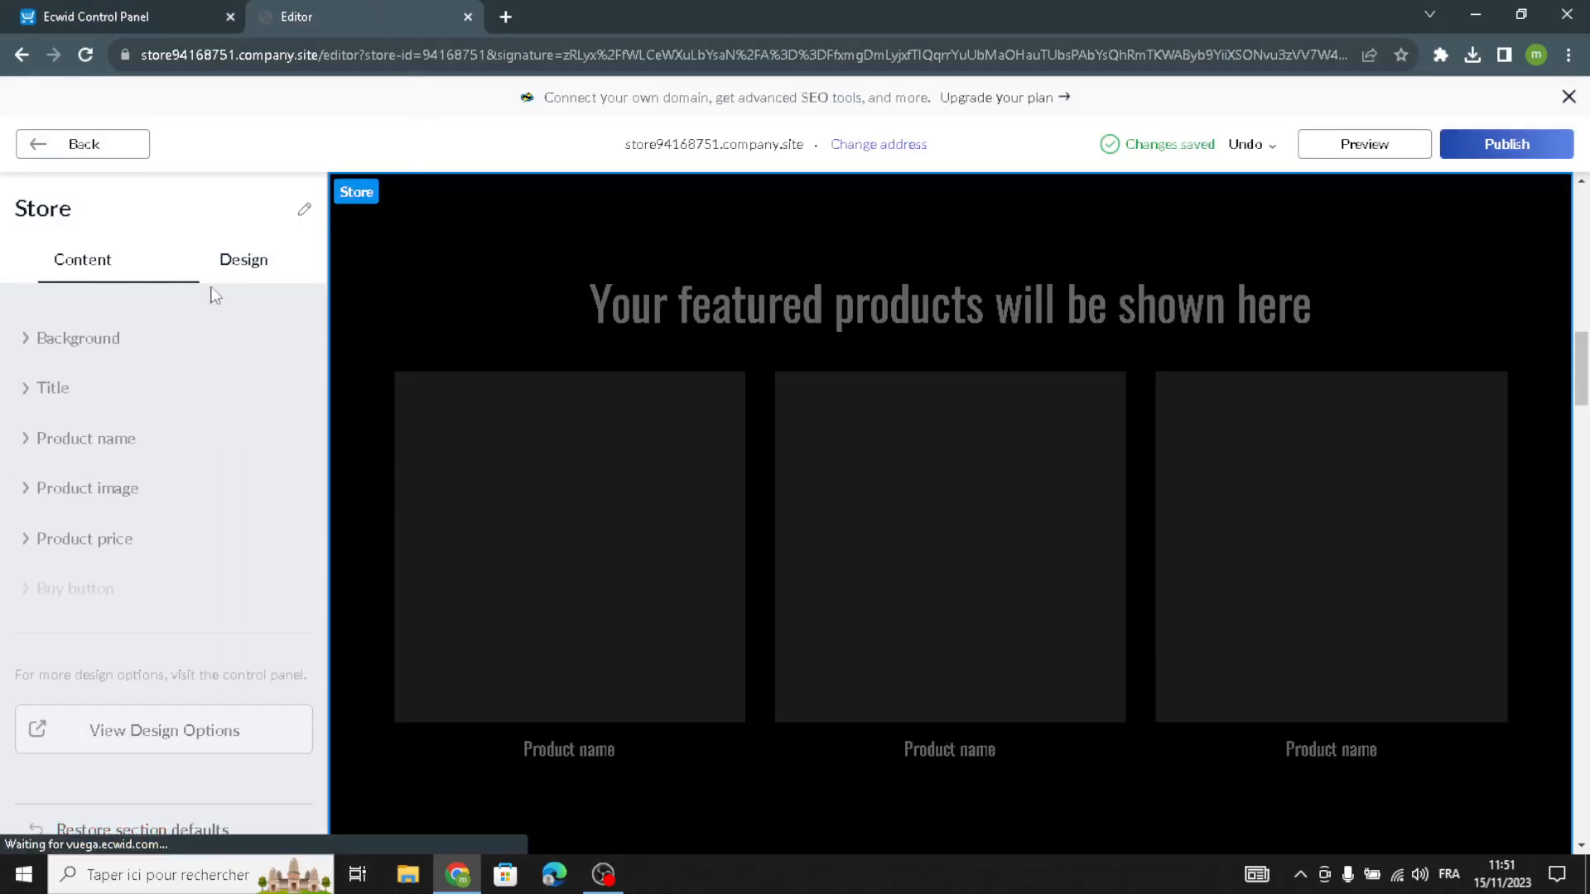
{"action": "left_click", "coordinate": [102, 361]}
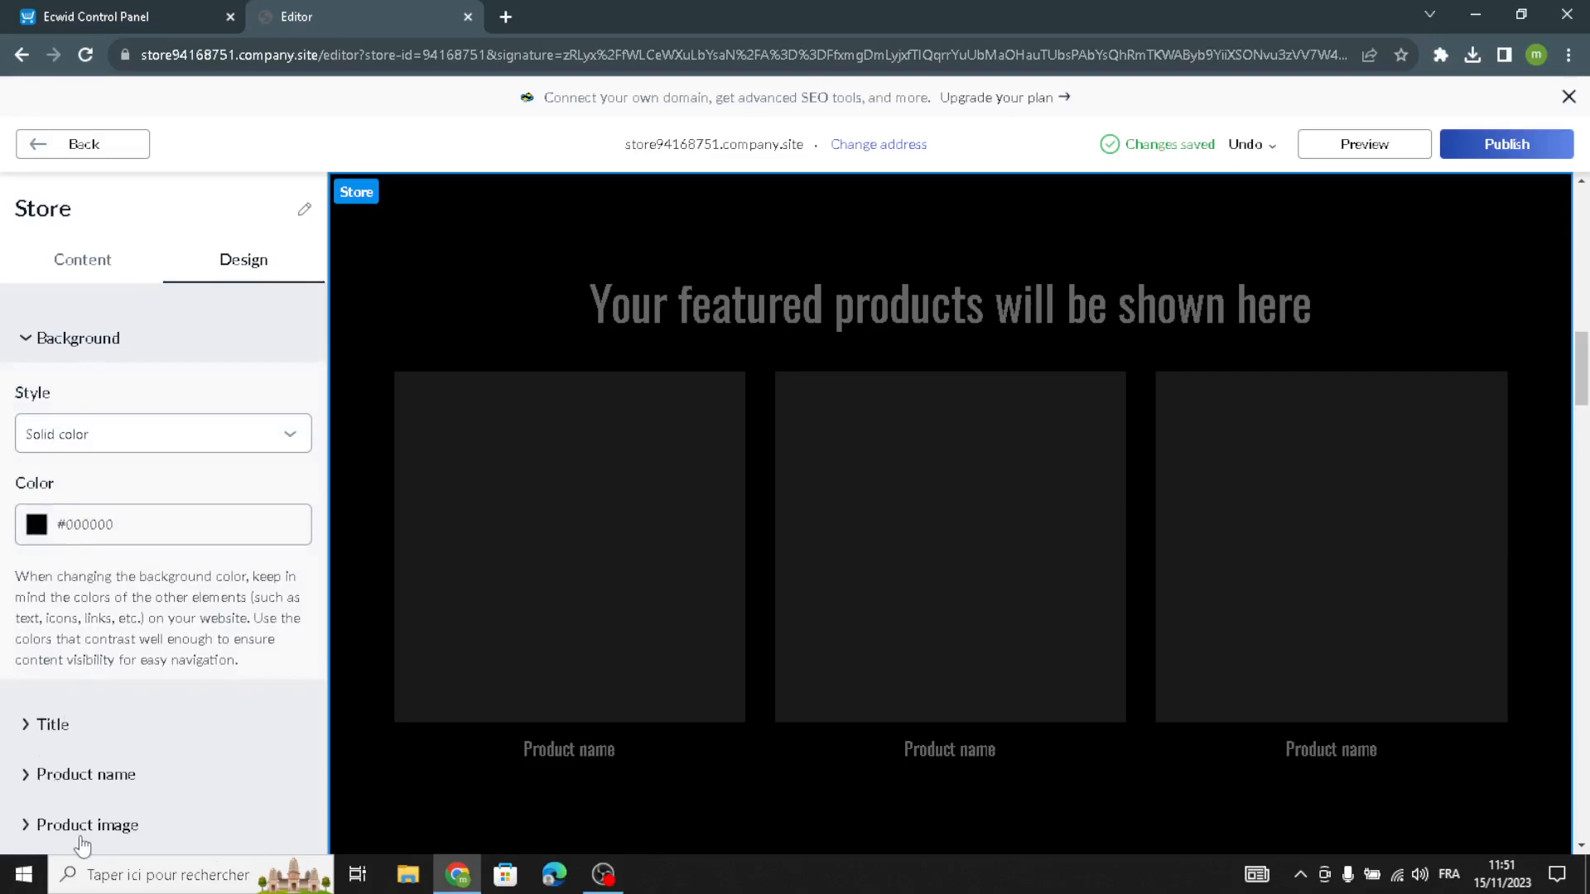
{"action": "left_click", "coordinate": [62, 149]}
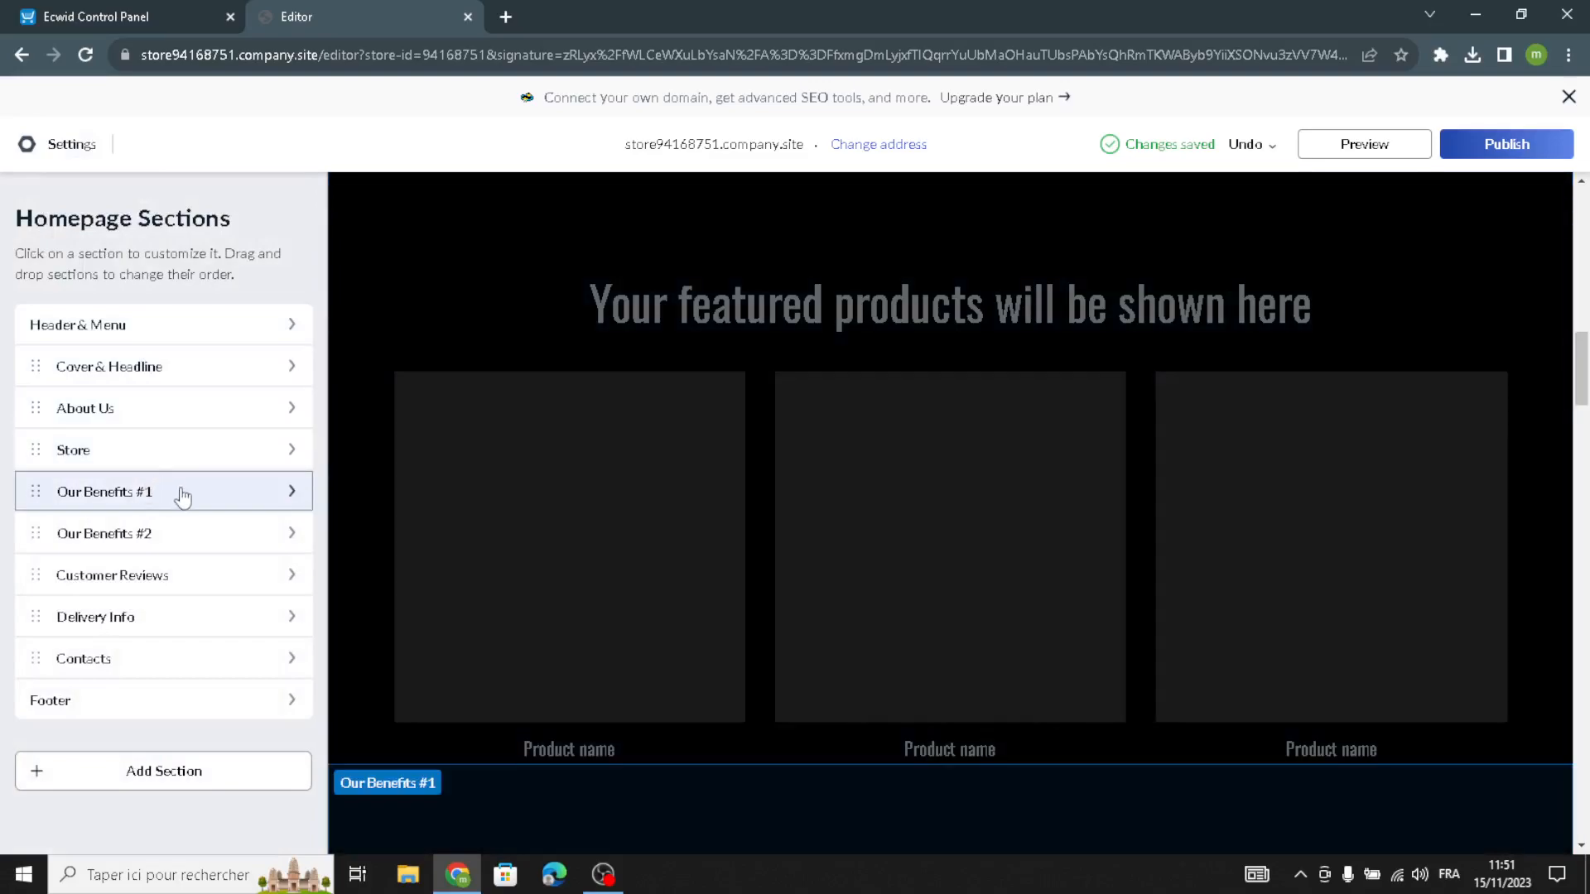
Step: Open the Our Benefits #1 section and review its title, subtitle, description and image content
{"action": "left_click", "coordinate": [185, 493]}
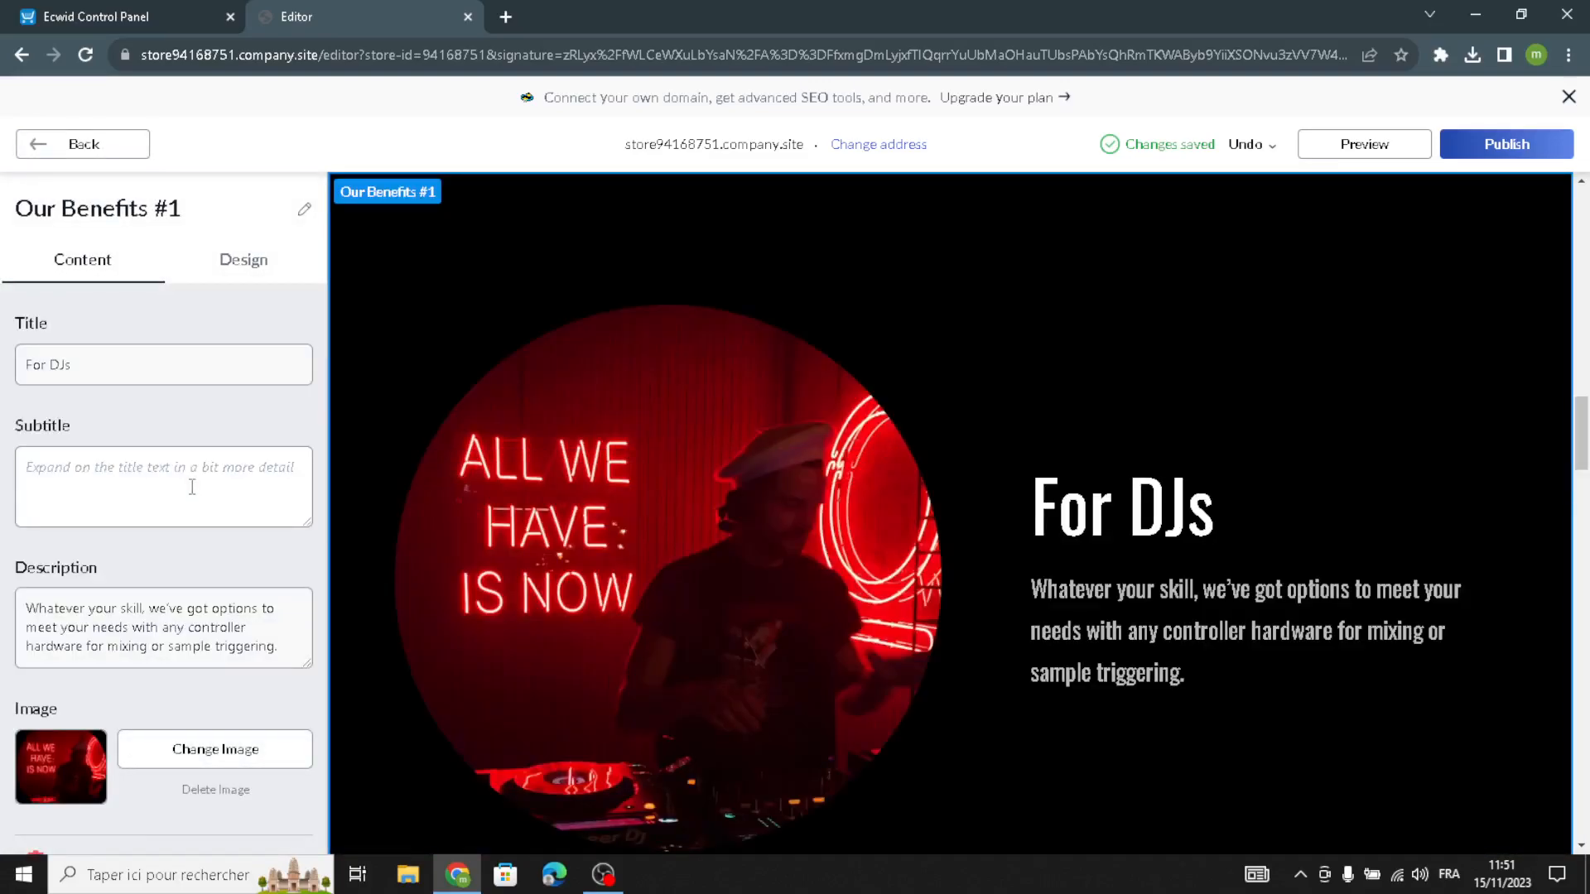
{"action": "left_click_drag", "start_coordinate": [116, 368], "coordinate": [3, 331]}
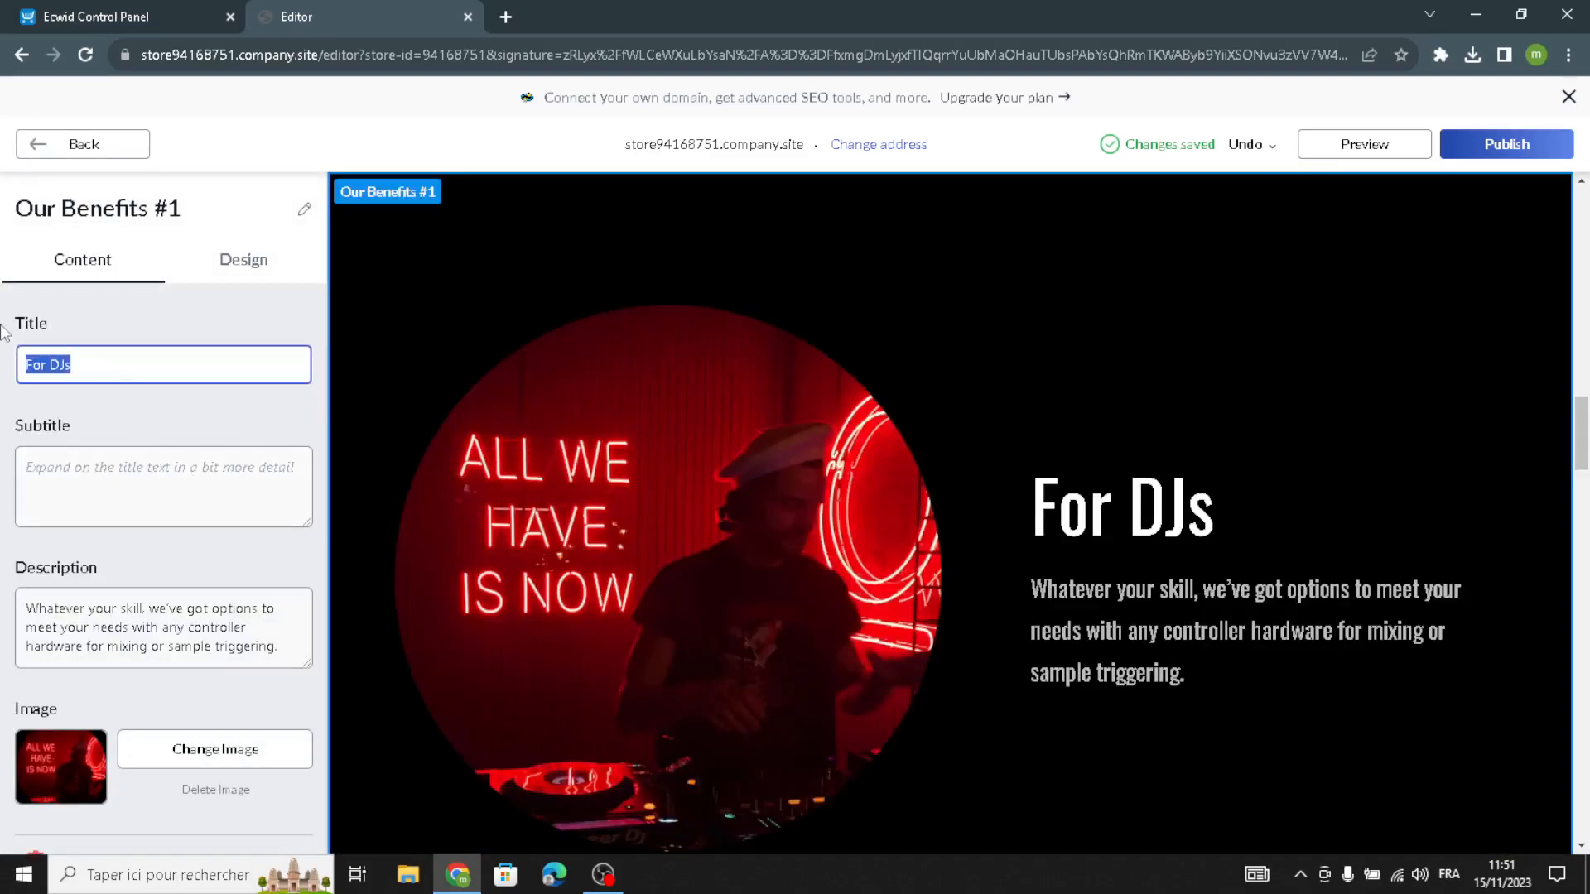
{"action": "left_click", "coordinate": [89, 364]}
{"action": "left_click", "coordinate": [73, 472]}
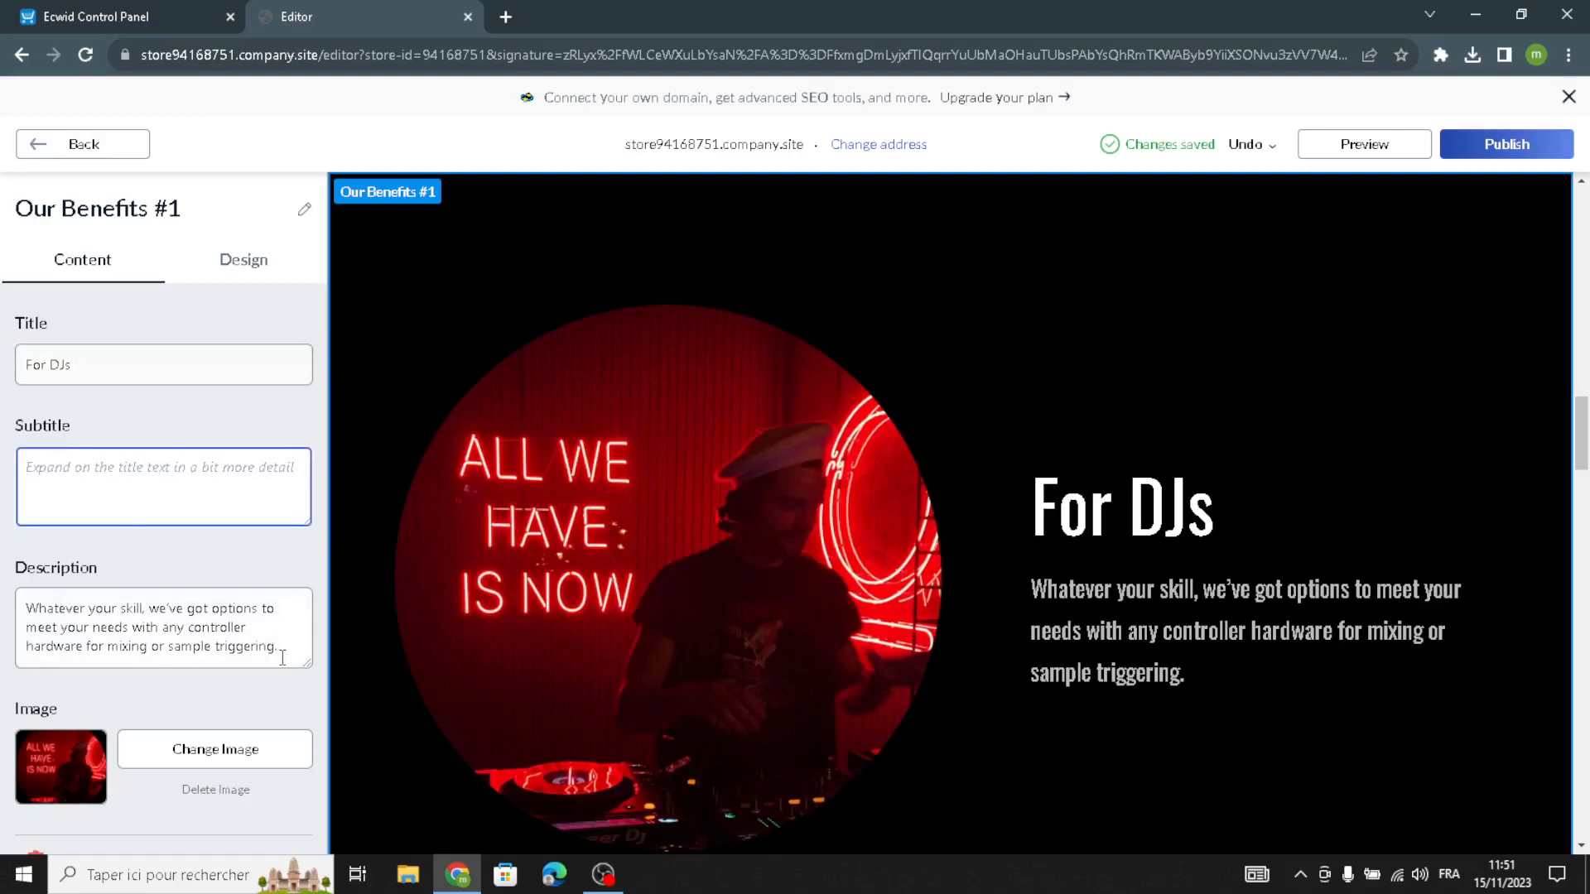
{"action": "left_click_drag", "start_coordinate": [292, 655], "coordinate": [4, 563]}
{"action": "scroll", "coordinate": [198, 673], "scroll_direction": "down", "scroll_amount": 1}
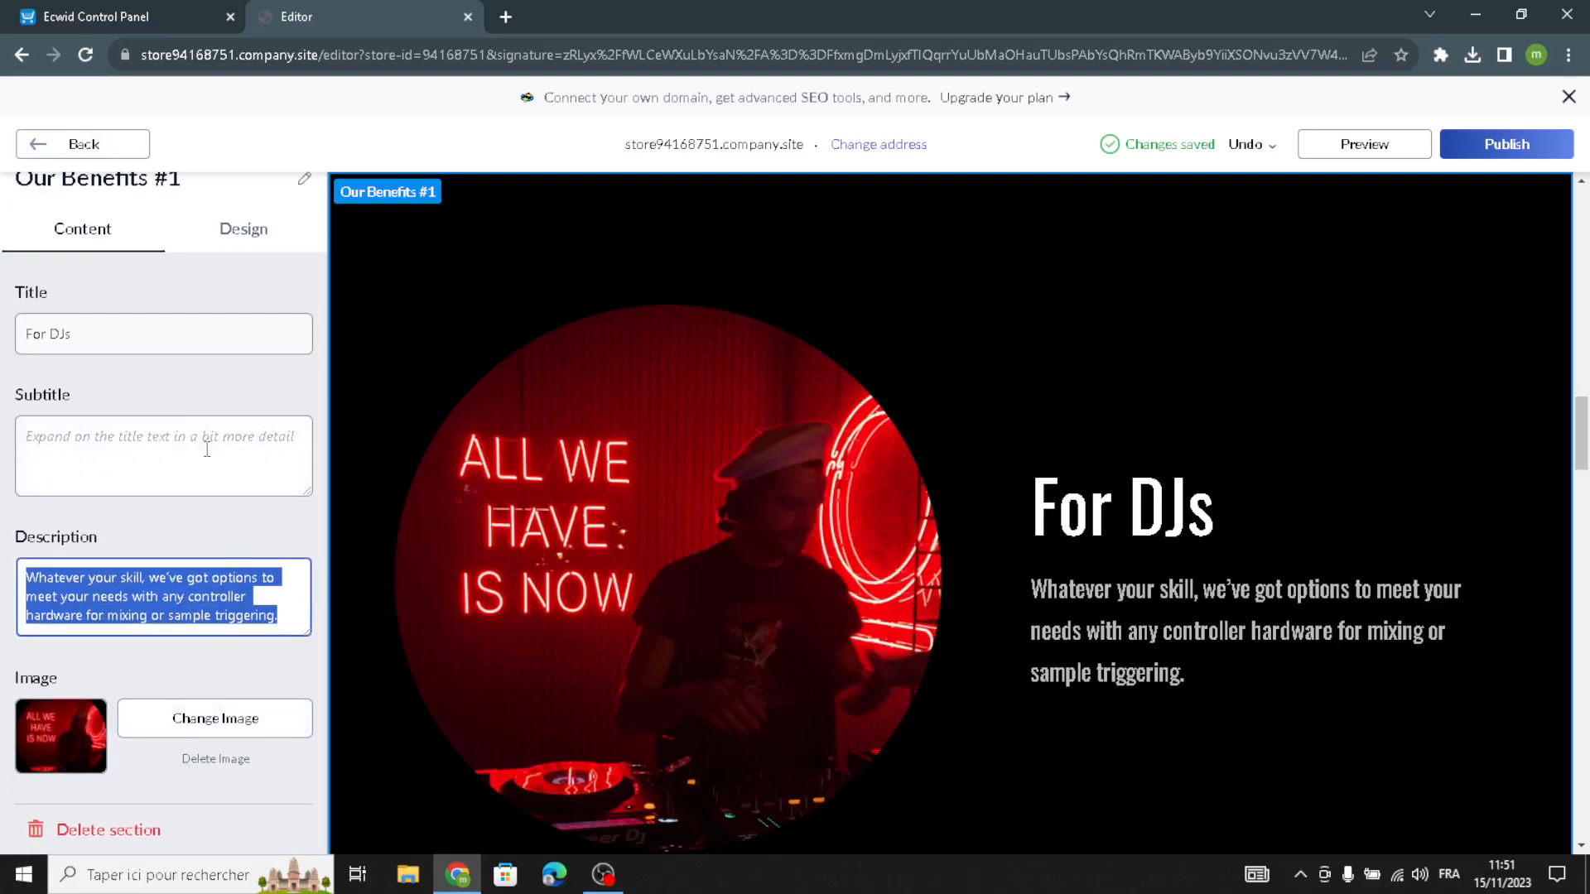
{"action": "scroll", "coordinate": [139, 373], "scroll_direction": "up", "scroll_amount": 1}
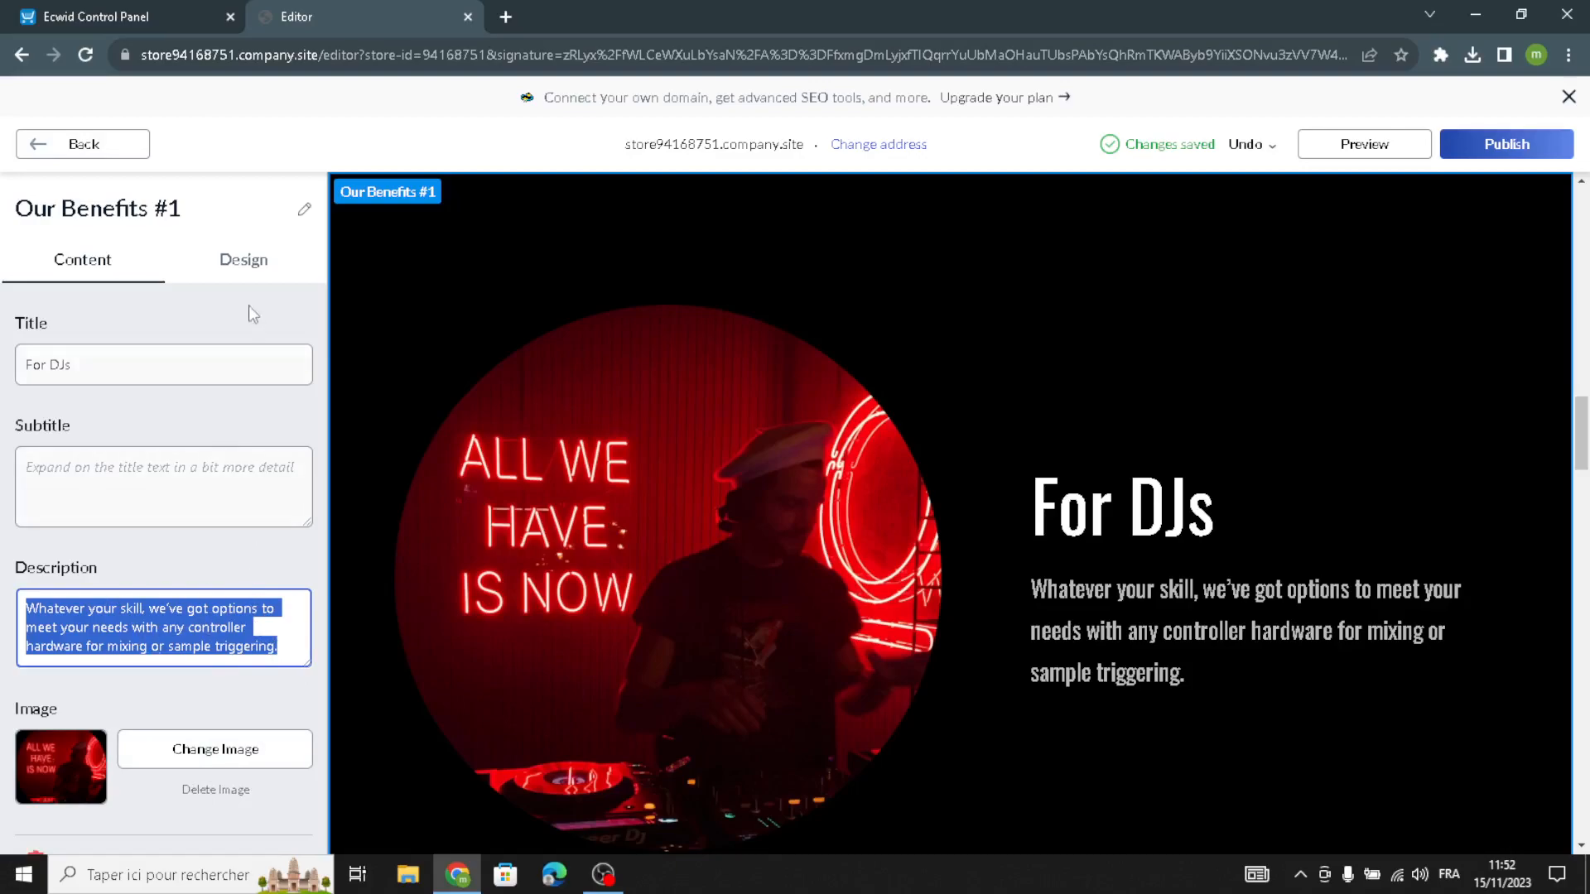
Step: Try other layouts for Our Benefits #1, restore the image-left layout, check the background options, and return to the homepage sections
{"action": "left_click", "coordinate": [242, 263]}
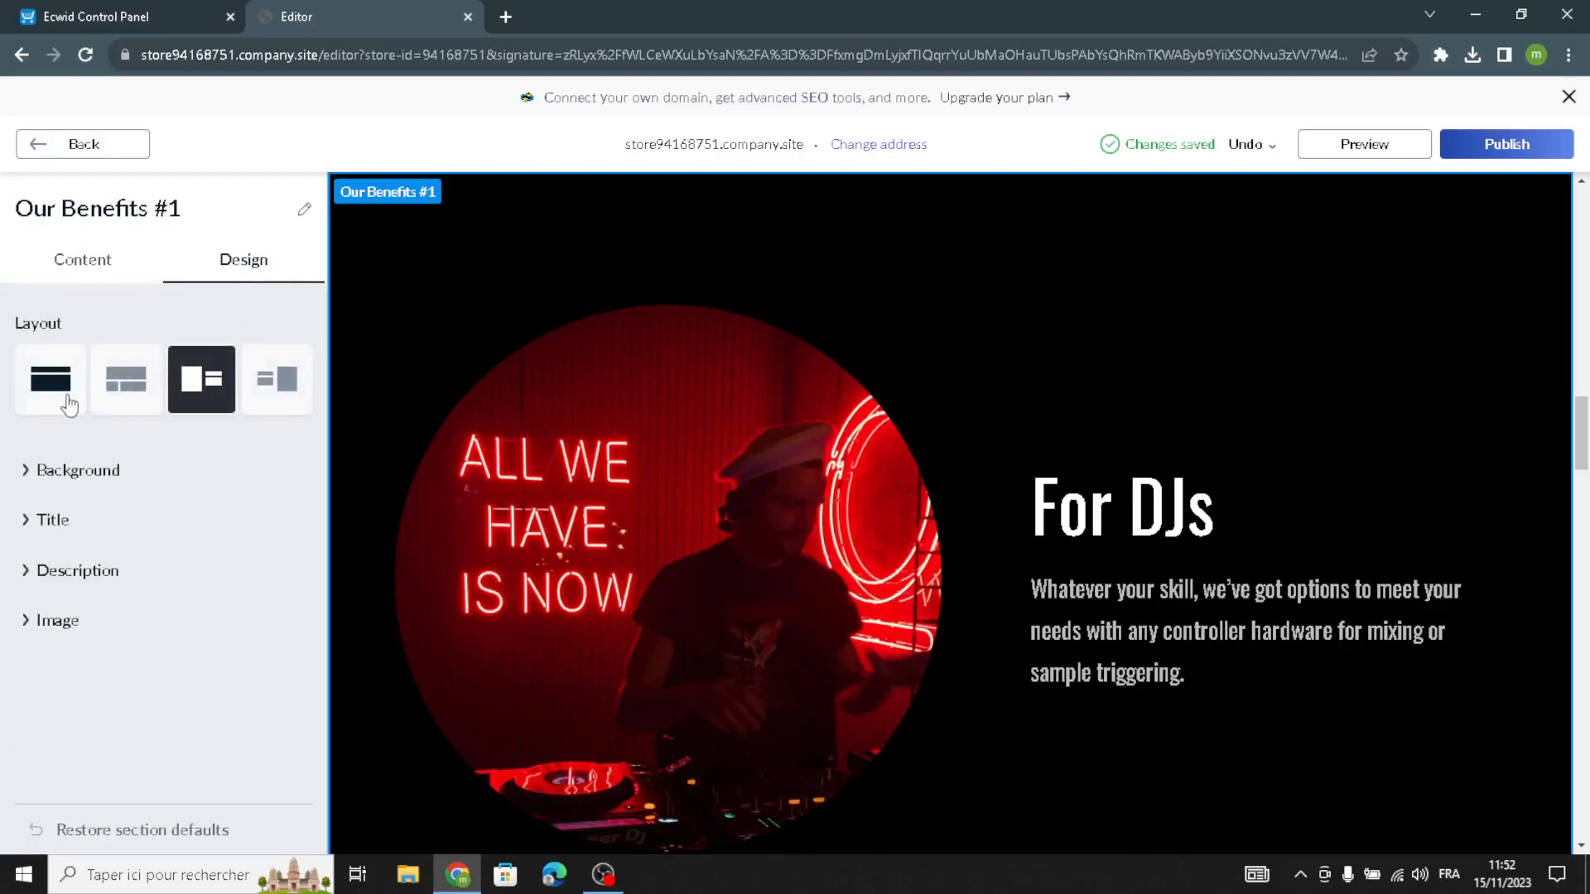
{"action": "left_click", "coordinate": [69, 404]}
{"action": "left_click", "coordinate": [123, 386]}
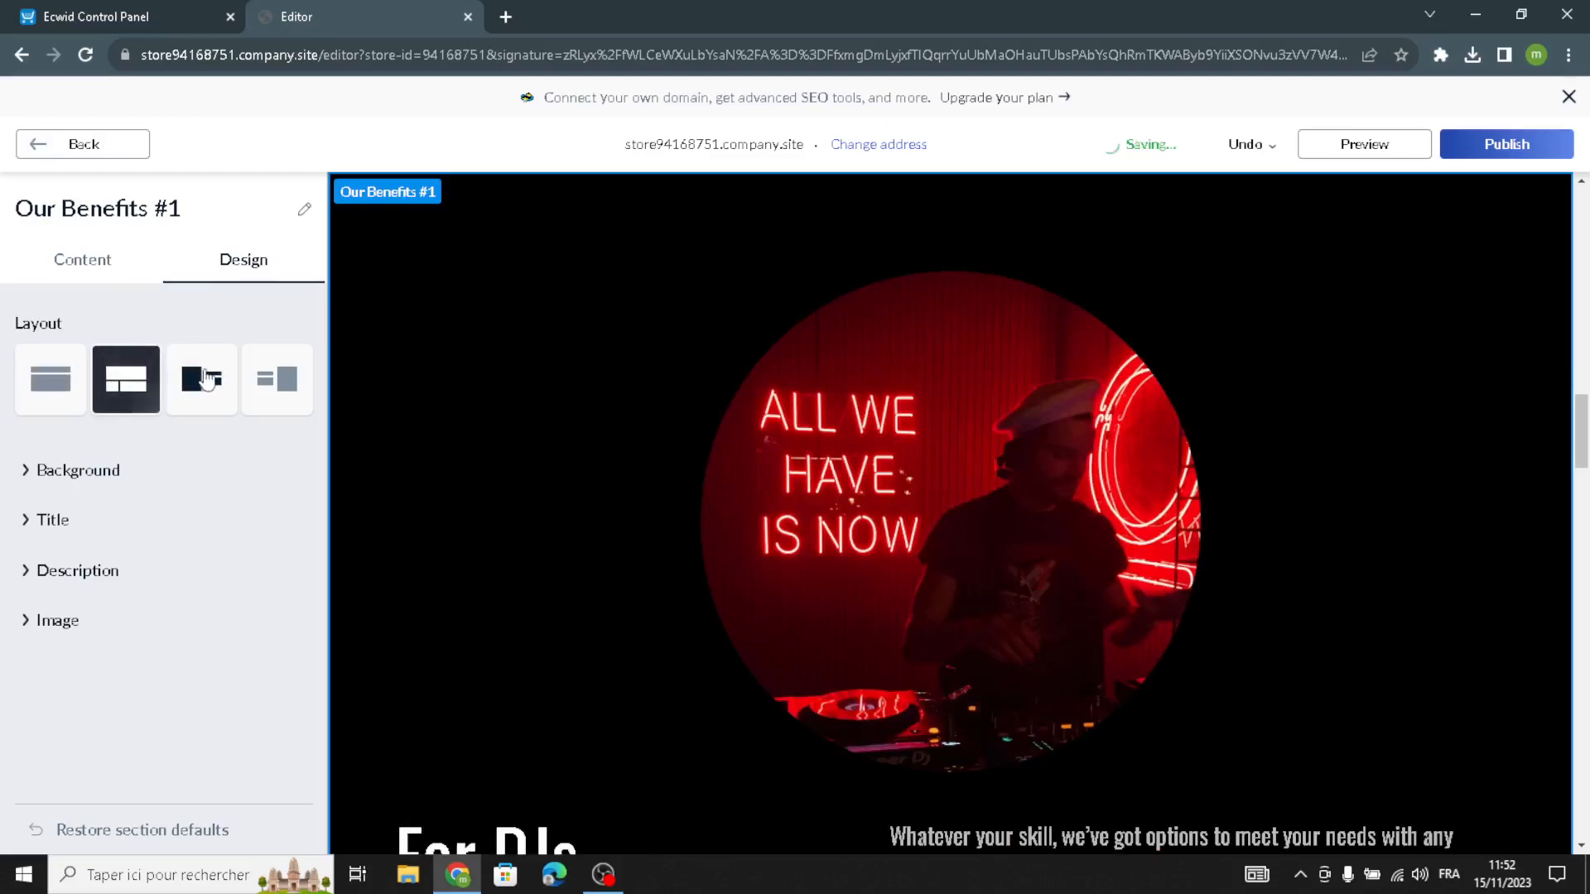
{"action": "left_click", "coordinate": [205, 379]}
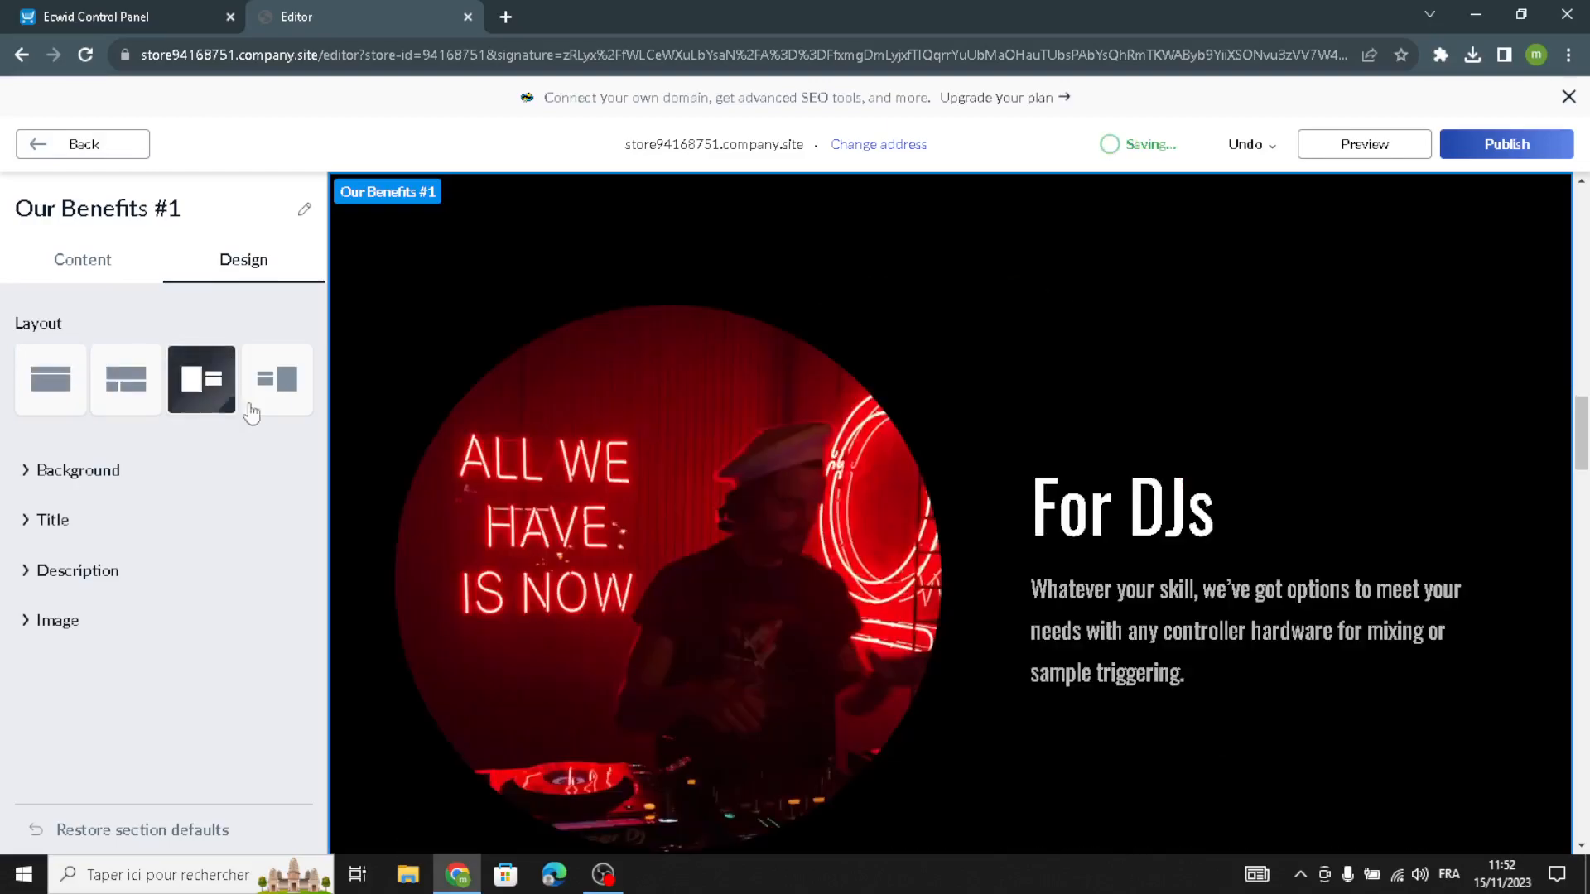
{"action": "left_click", "coordinate": [65, 492]}
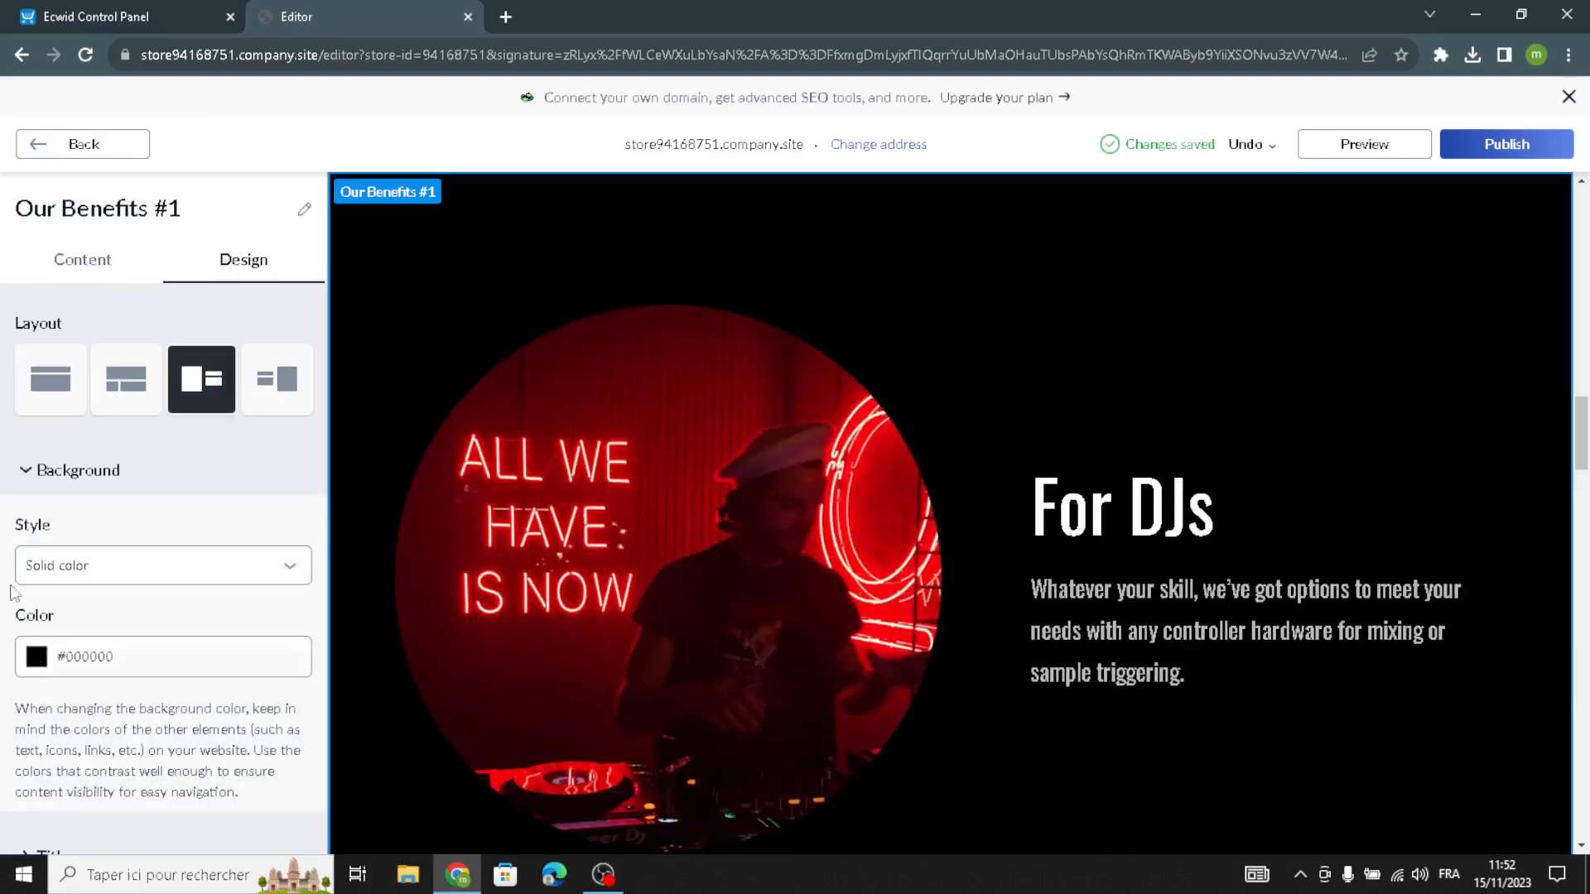
{"action": "left_click", "coordinate": [37, 142]}
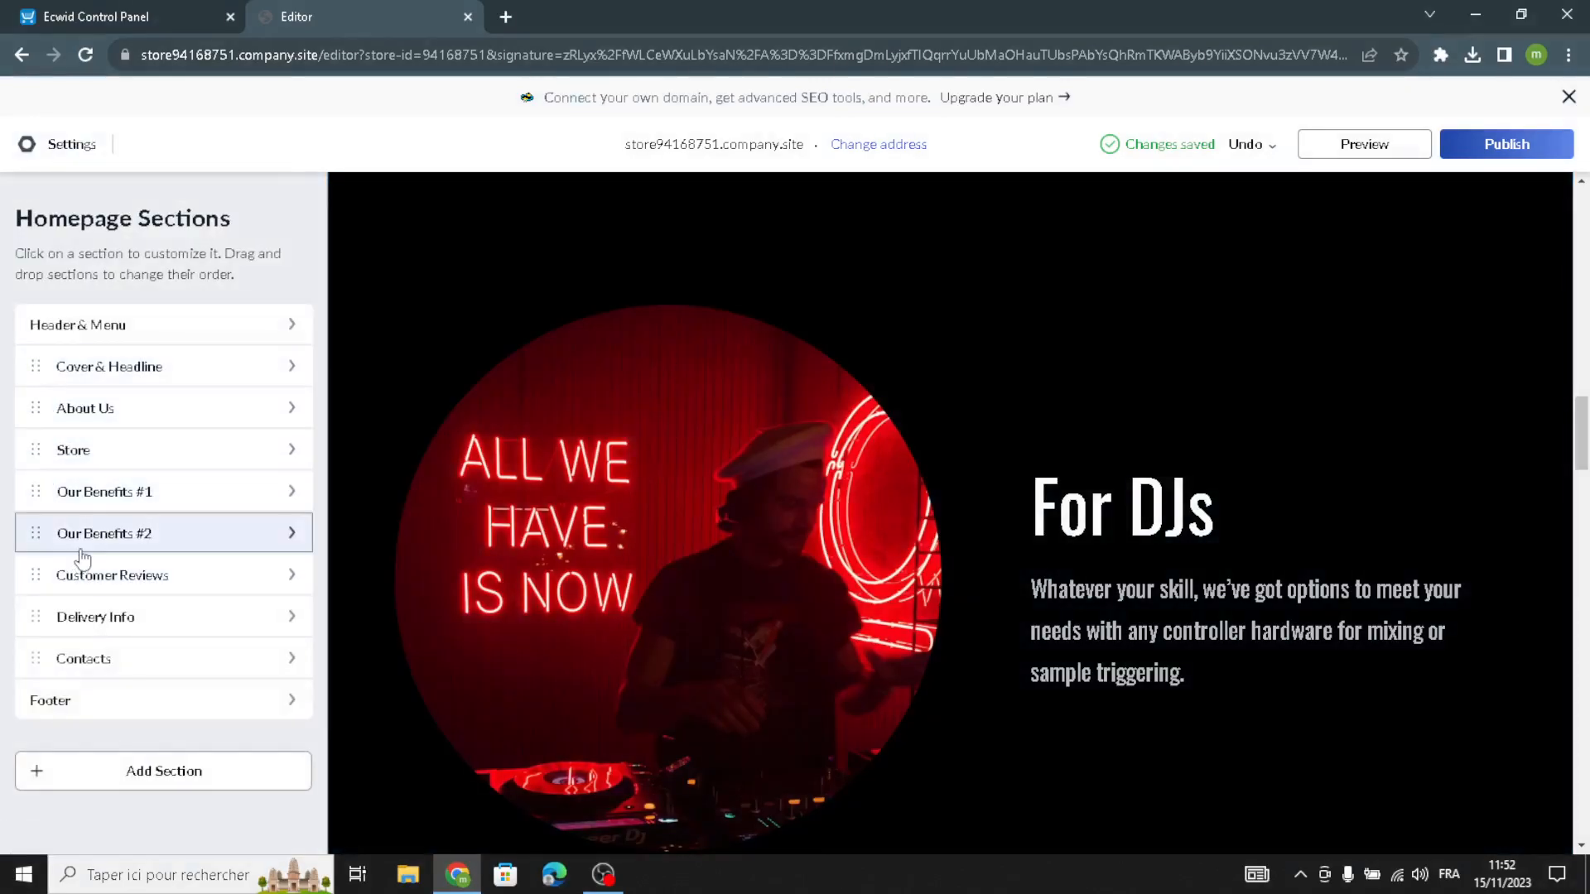
Step: Review the content of the Our Benefits #2 section, and return to the homepage sections
{"action": "left_click", "coordinate": [79, 543]}
{"action": "scroll", "coordinate": [75, 728], "scroll_direction": "down", "scroll_amount": 2}
{"action": "scroll", "coordinate": [75, 722], "scroll_direction": "up", "scroll_amount": 2}
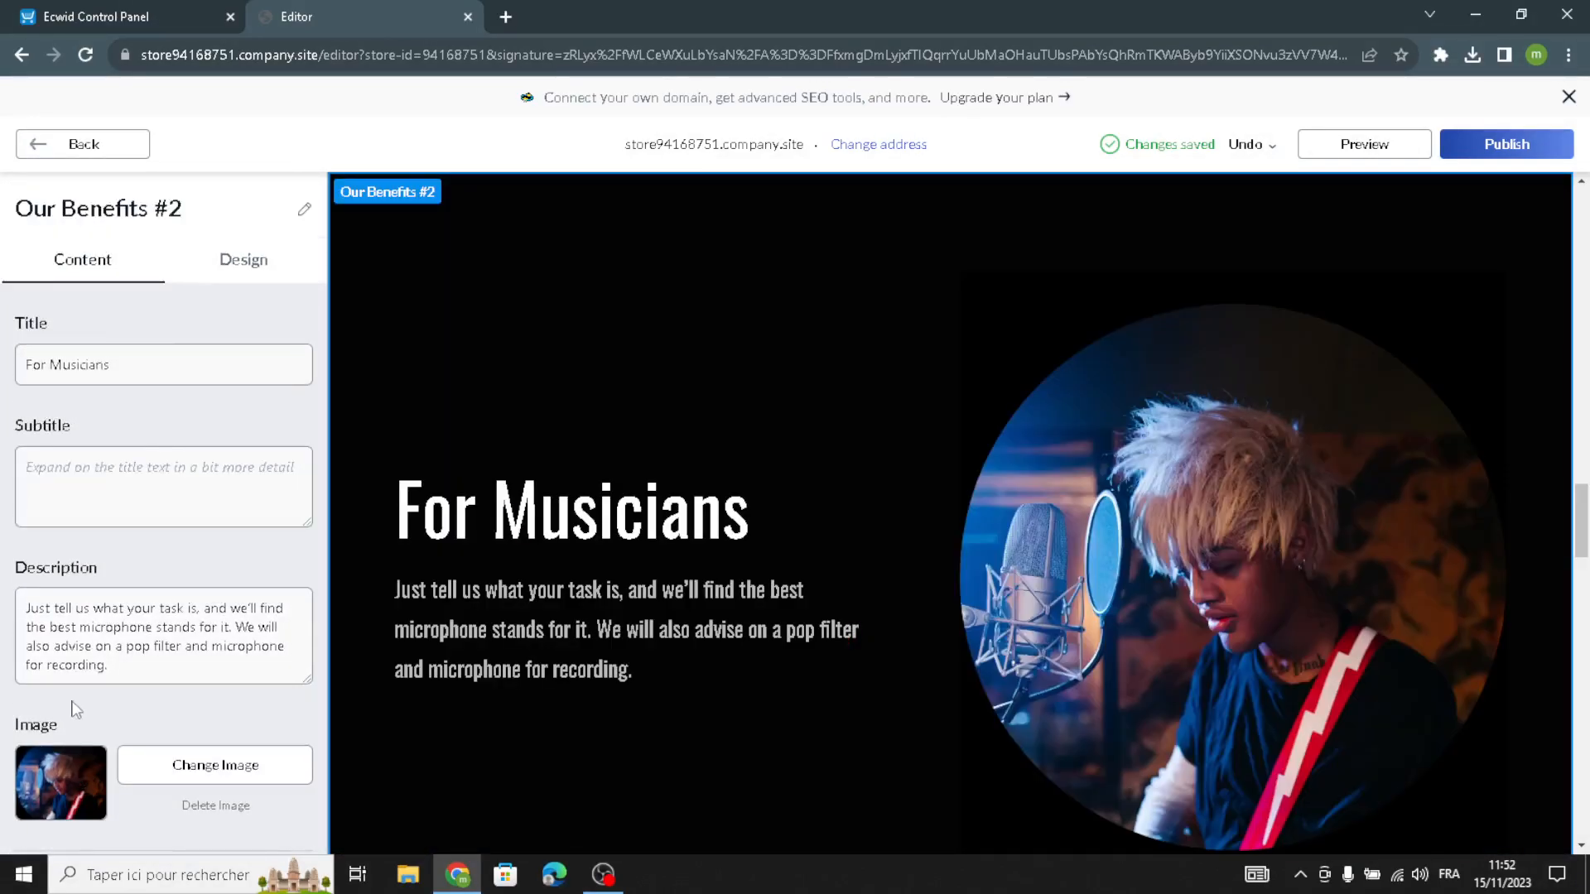
{"action": "left_click", "coordinate": [38, 142]}
Step: Add a new review with the default placeholder content to the Customer Reviews section
{"action": "left_click", "coordinate": [131, 593]}
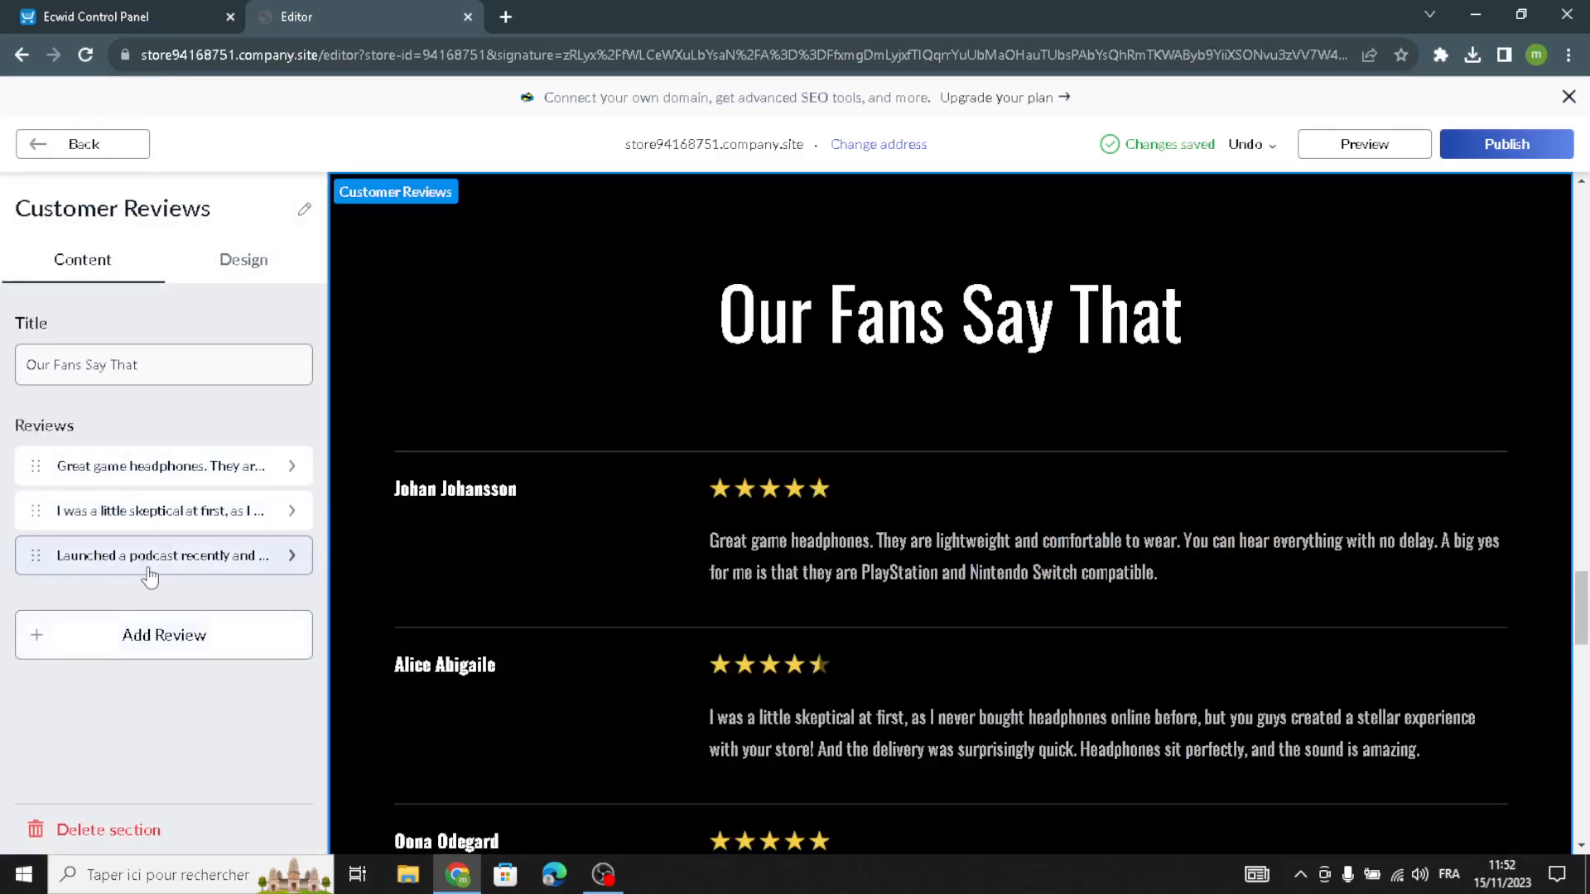
{"action": "left_click", "coordinate": [80, 648]}
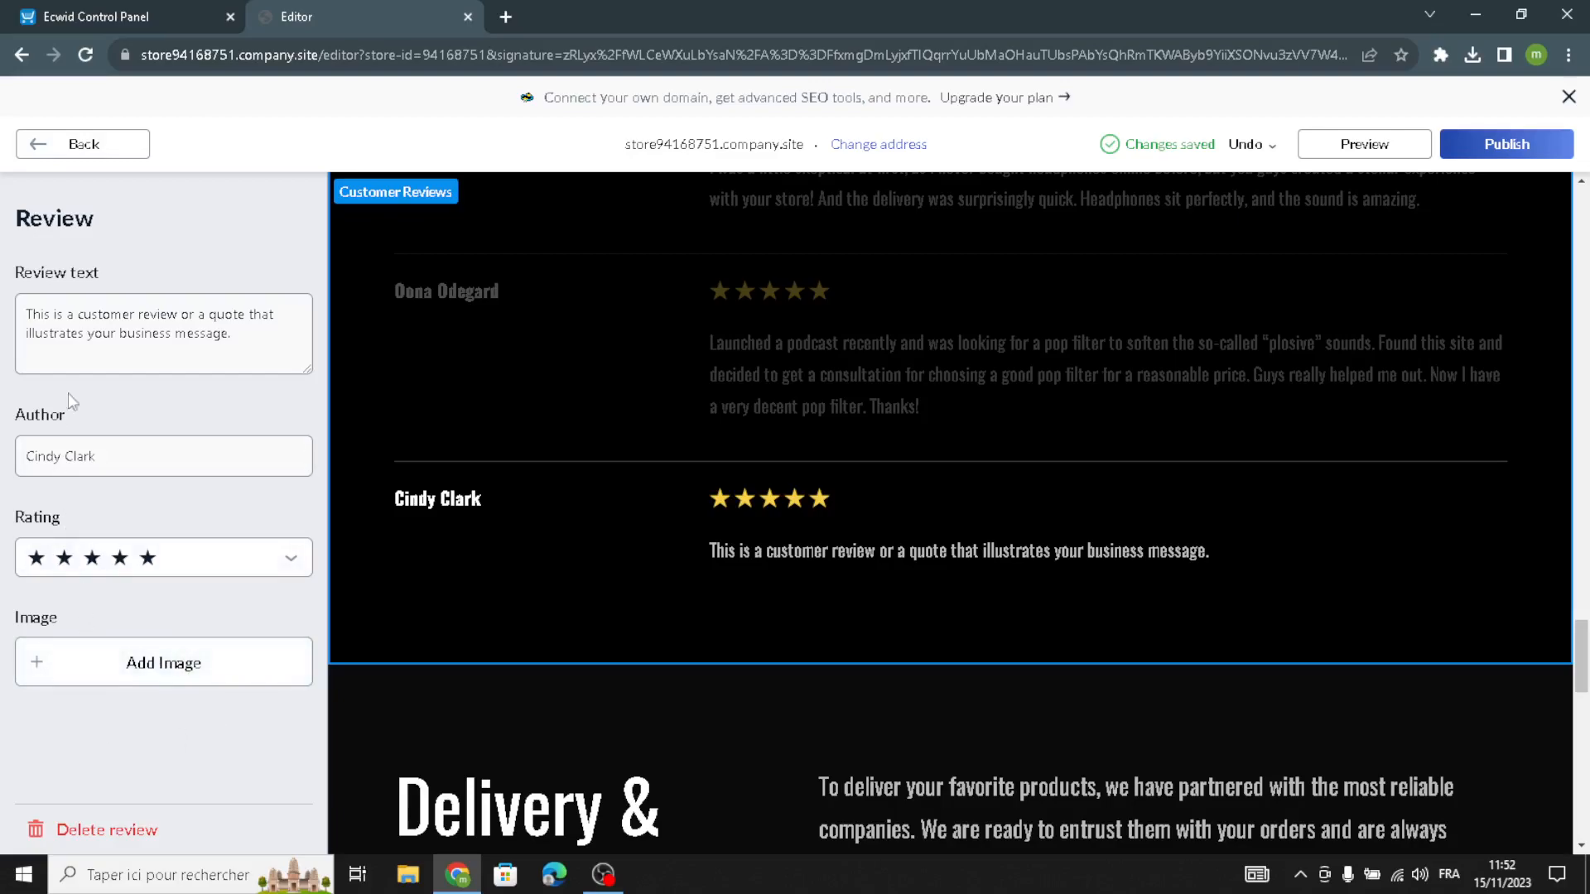
{"action": "left_click", "coordinate": [75, 149]}
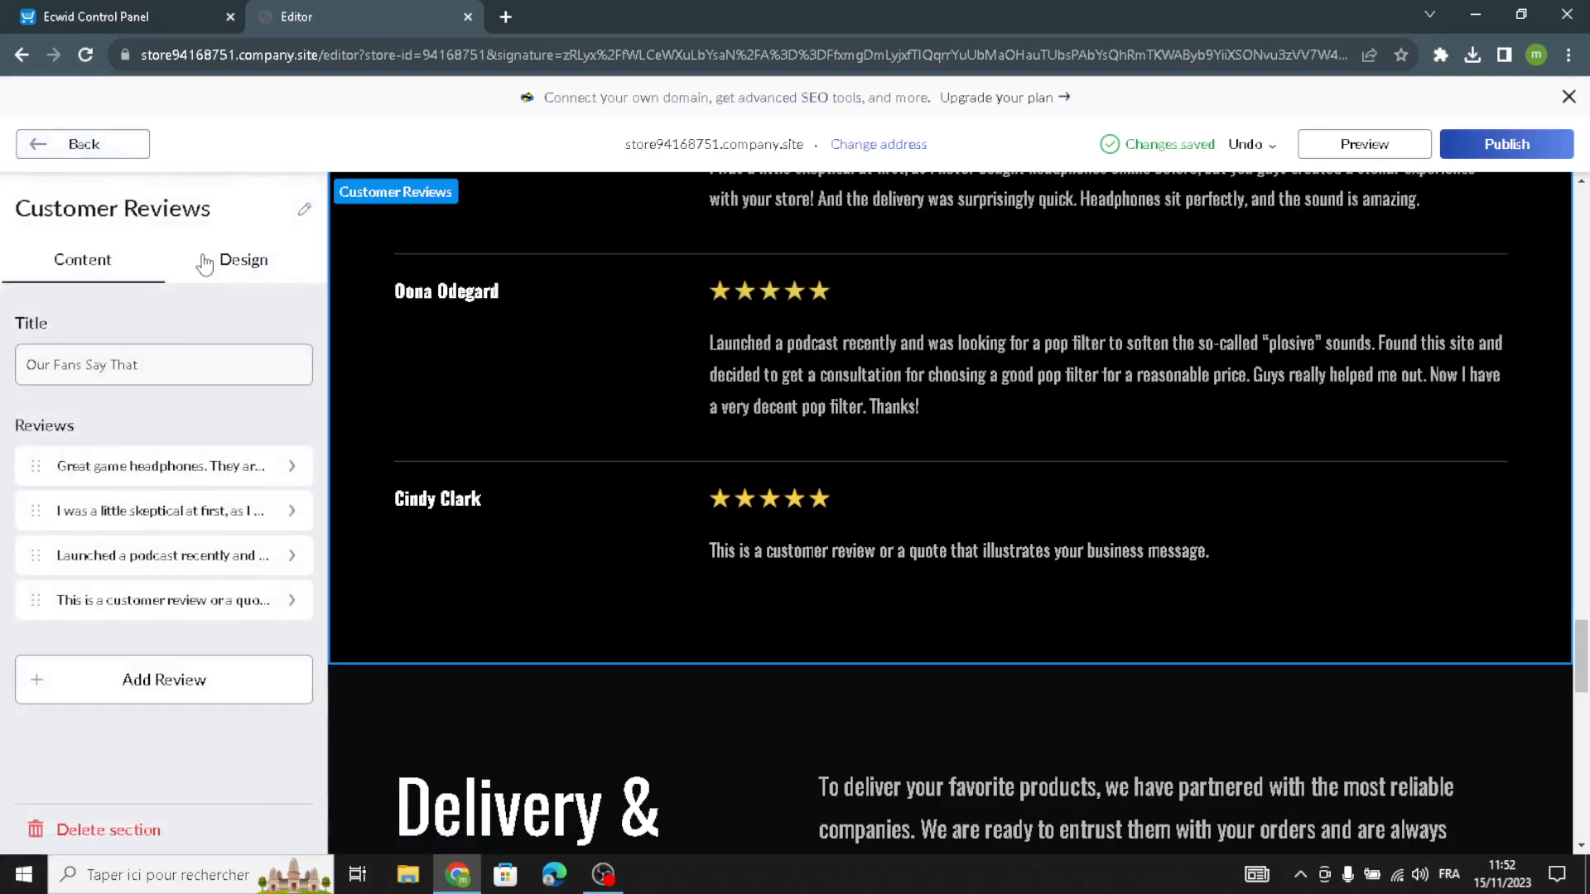
Step: Try several Customer Reviews layouts, settle on the single-line slideshow with arrows, and return to the homepage sections
{"action": "left_click", "coordinate": [171, 264]}
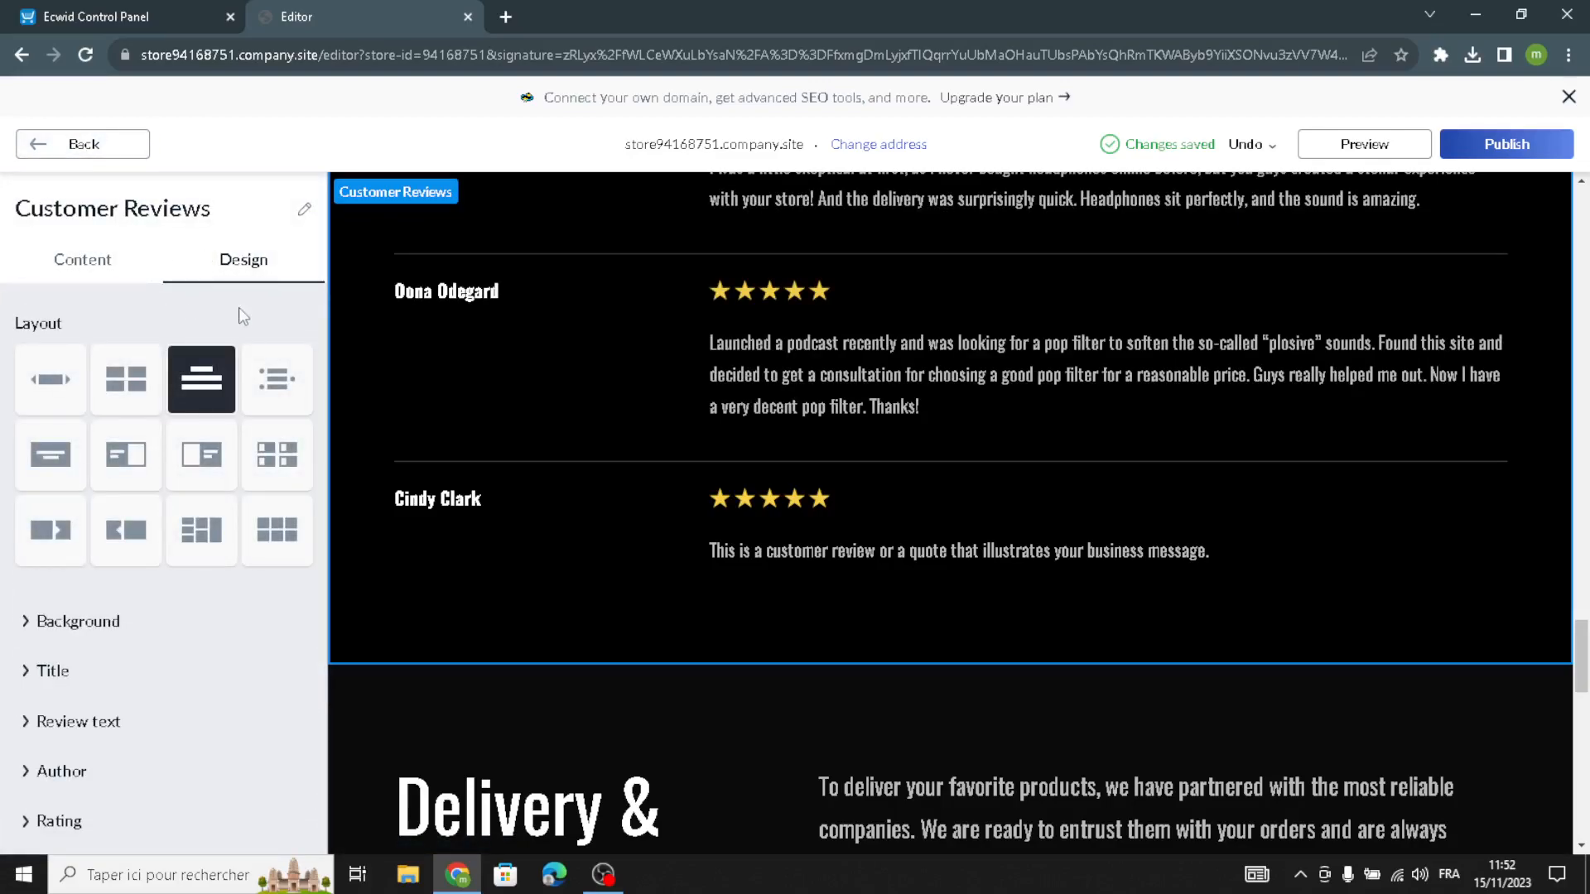
{"action": "left_click", "coordinate": [116, 379]}
{"action": "left_click", "coordinate": [68, 385]}
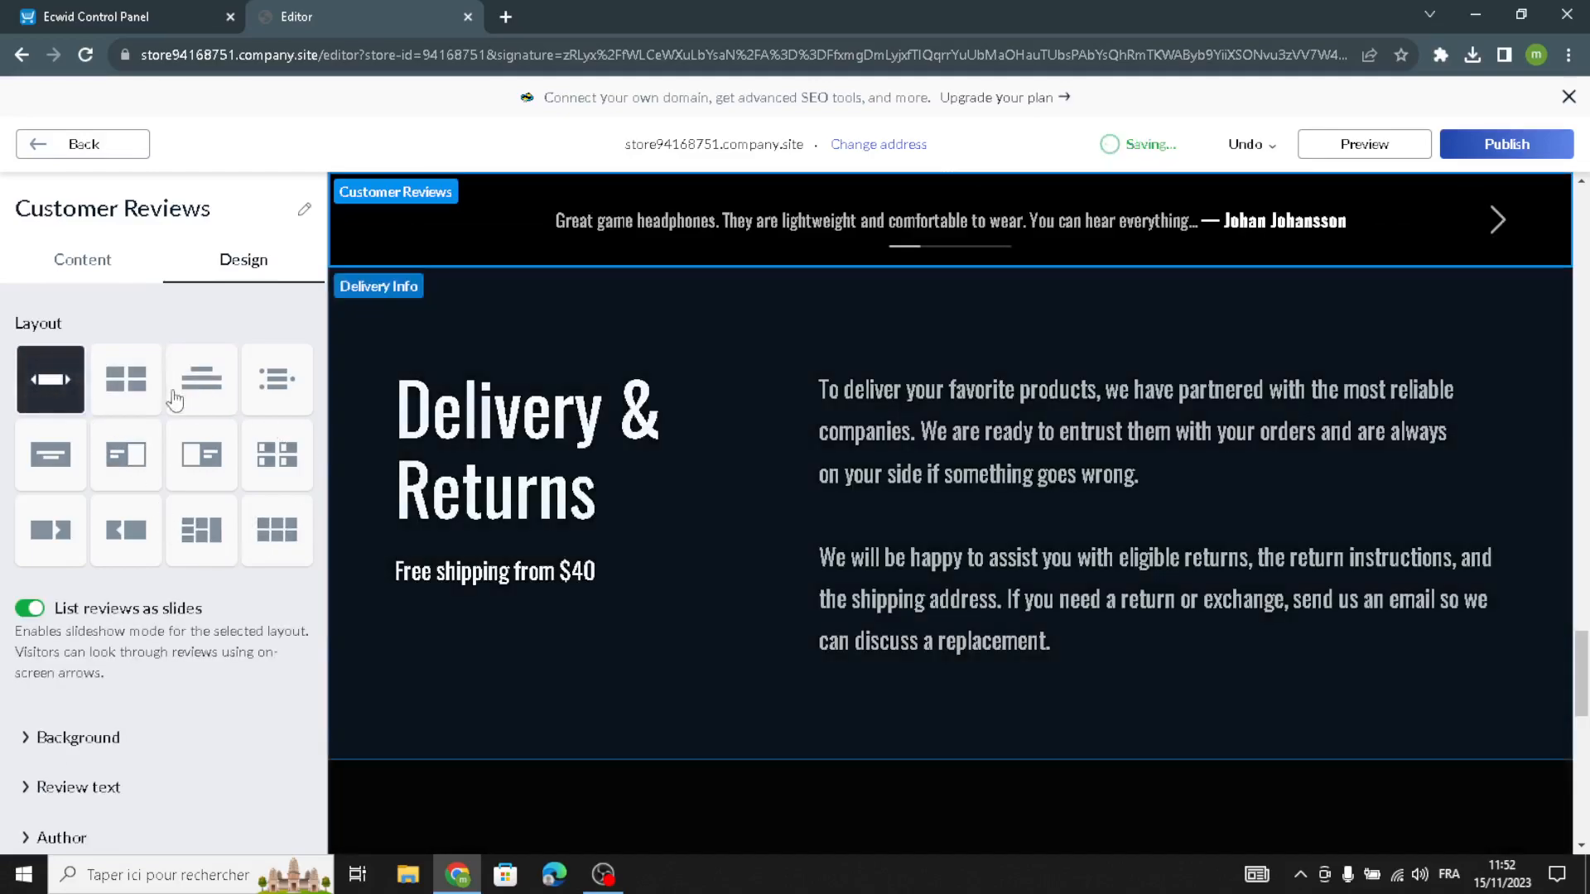
{"action": "left_click", "coordinate": [276, 380]}
{"action": "left_click", "coordinate": [78, 369]}
{"action": "left_click", "coordinate": [38, 143]}
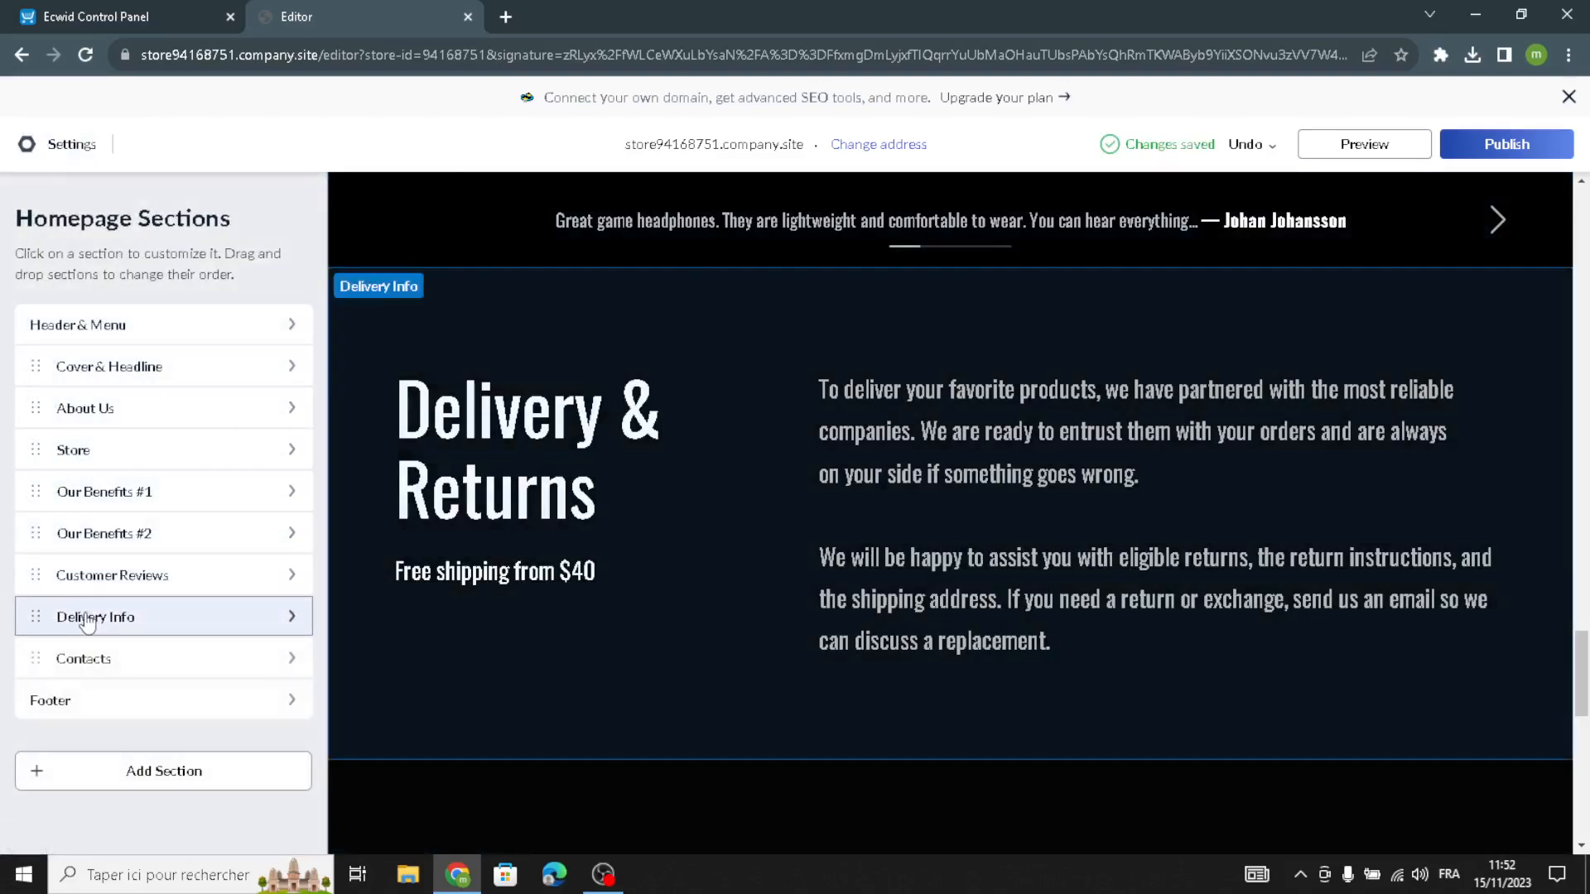
Step: Review the Delivery Info section's title, subtitle and description, and return to the homepage sections
{"action": "left_click", "coordinate": [91, 637]}
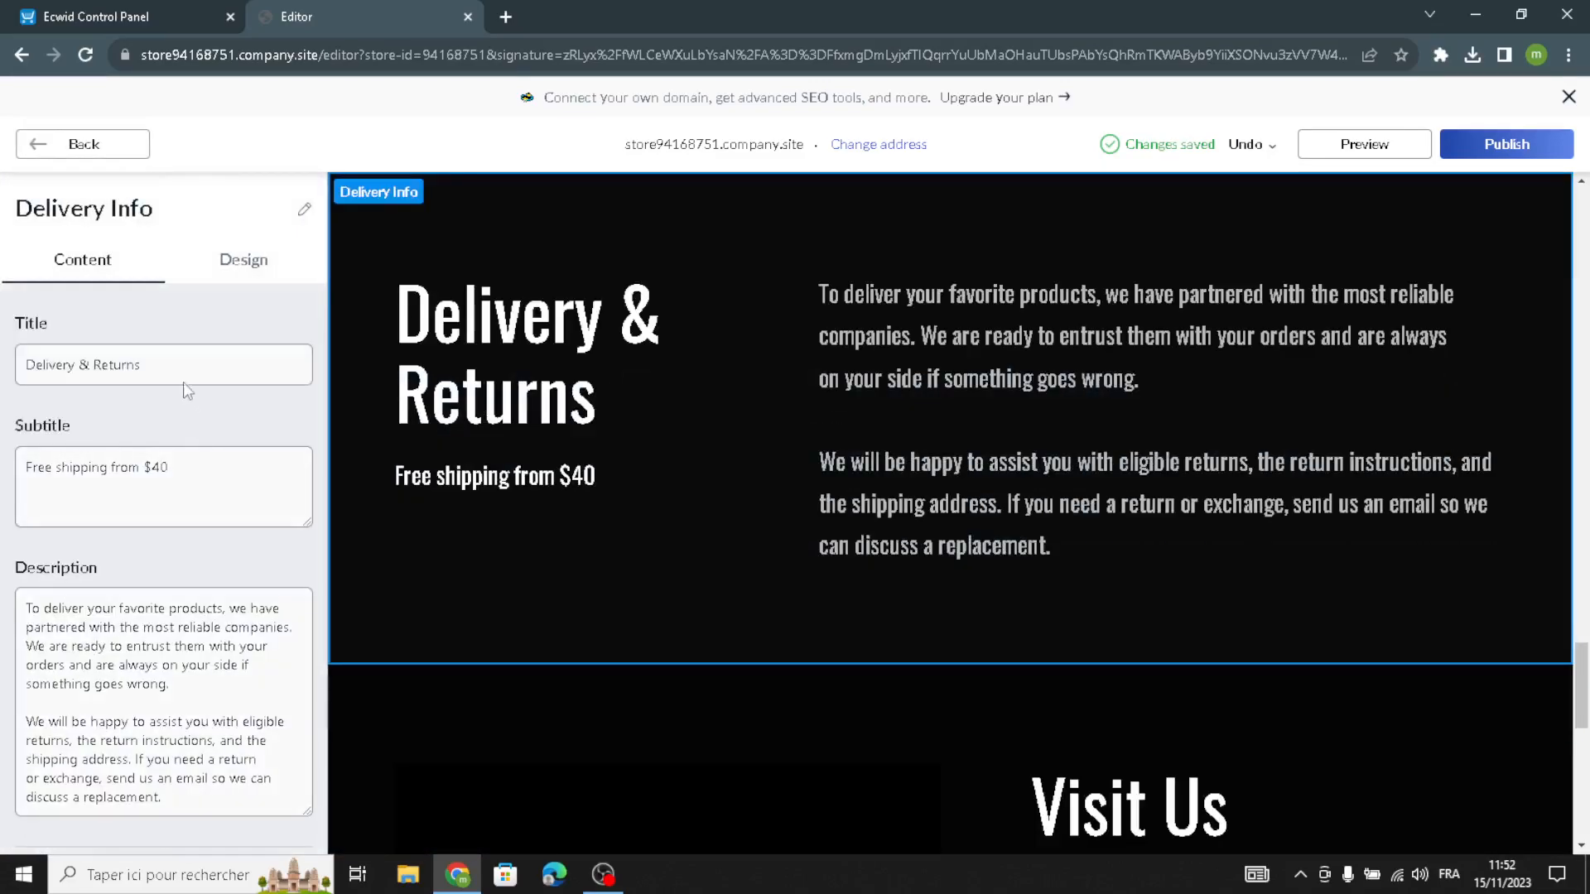
{"action": "left_click_drag", "start_coordinate": [152, 365], "coordinate": [27, 375]}
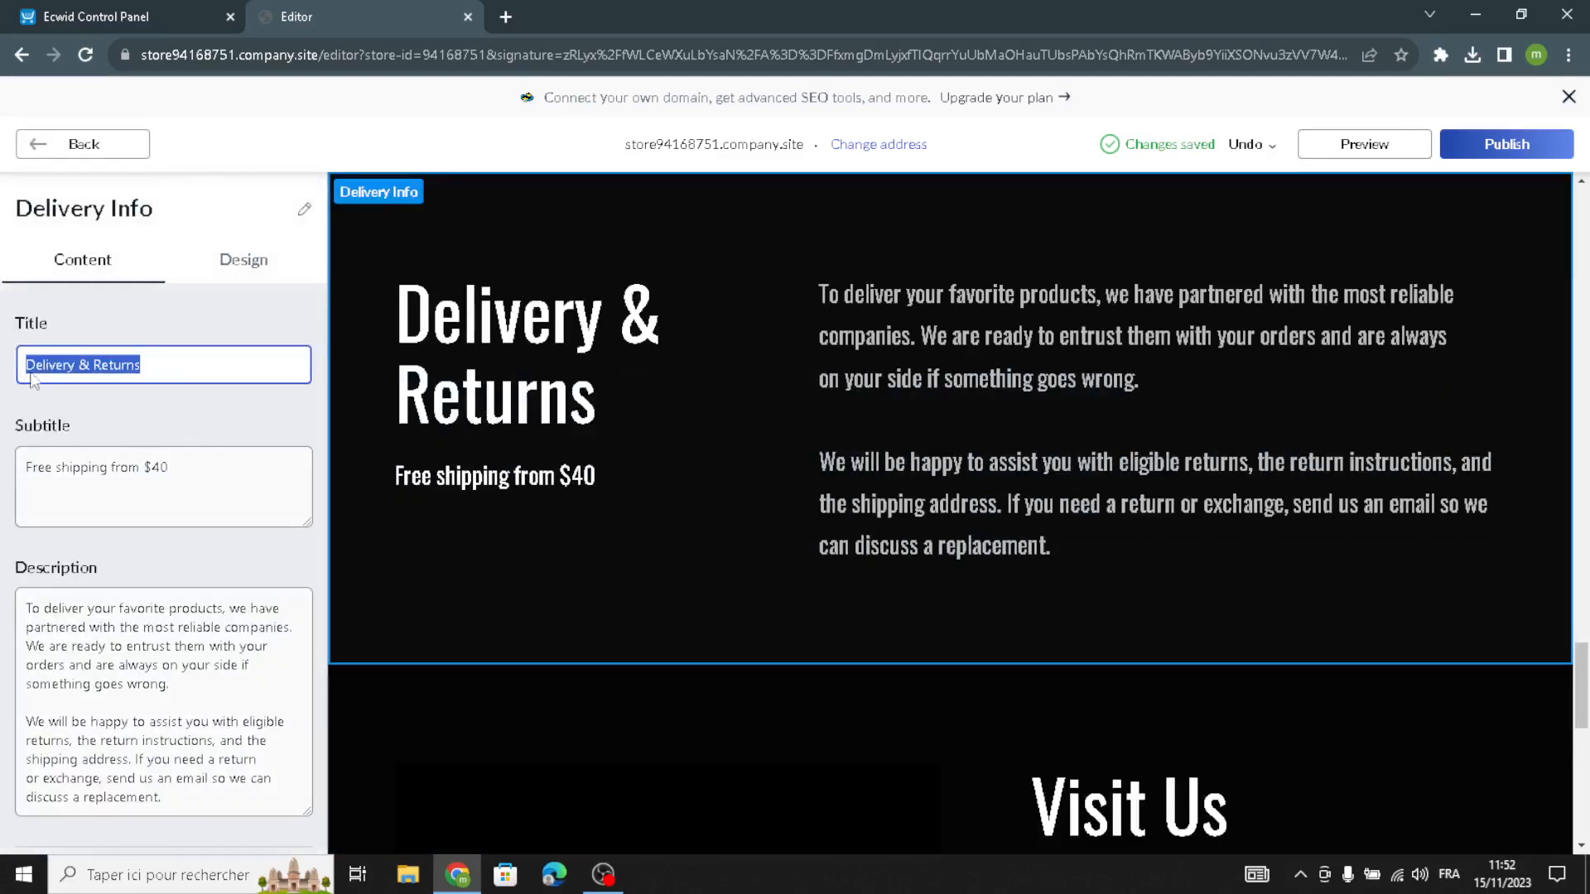
{"action": "left_click_drag", "start_coordinate": [207, 493], "coordinate": [5, 481]}
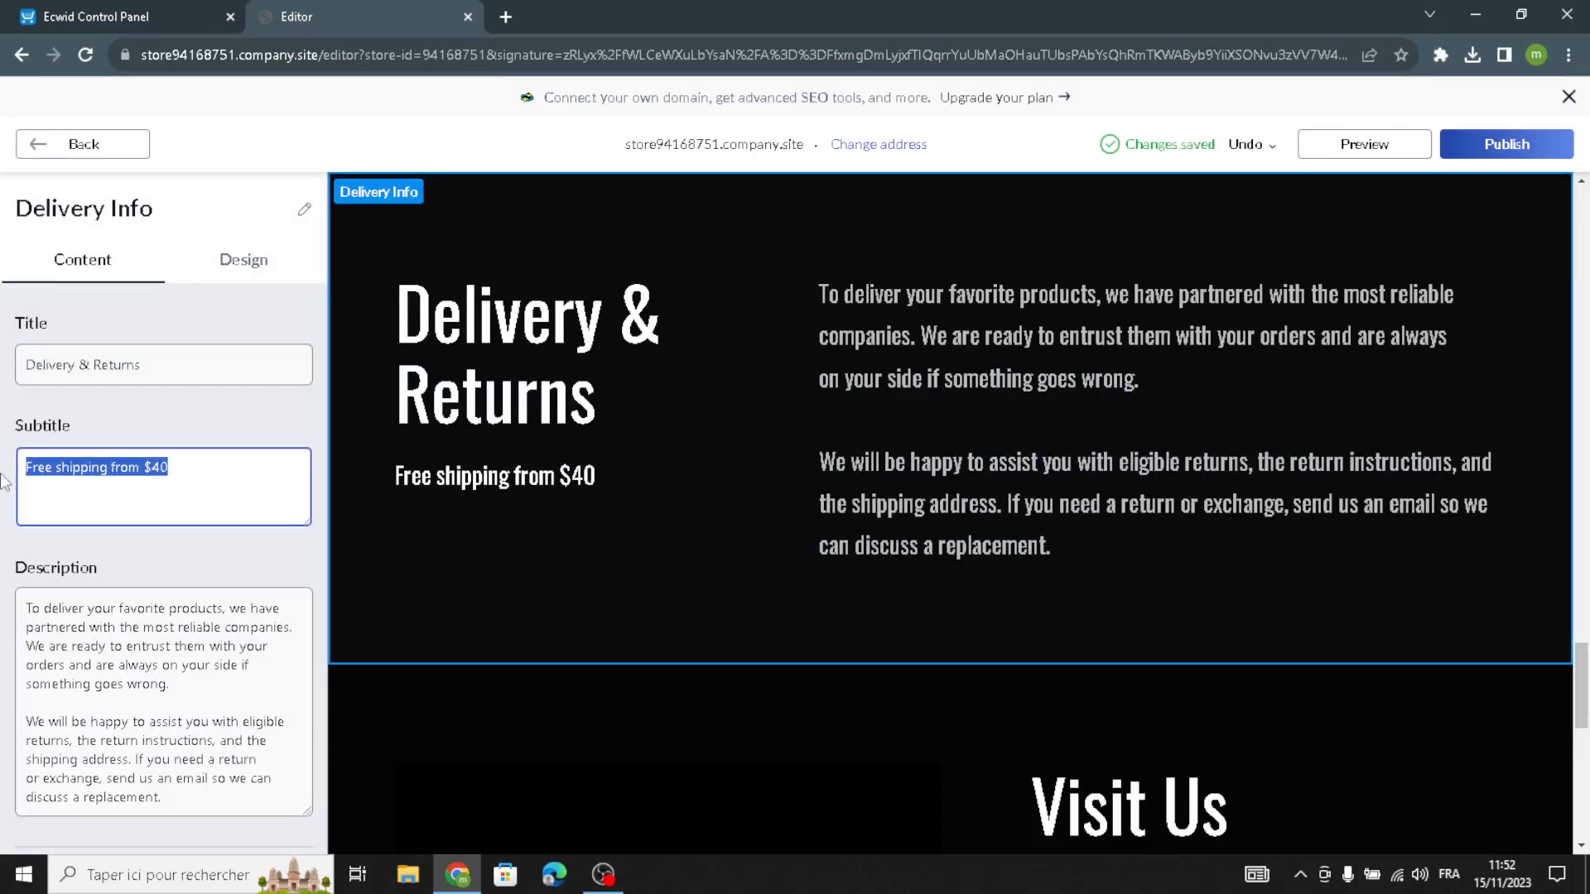
{"action": "scroll", "coordinate": [102, 595], "scroll_direction": "down", "scroll_amount": 1}
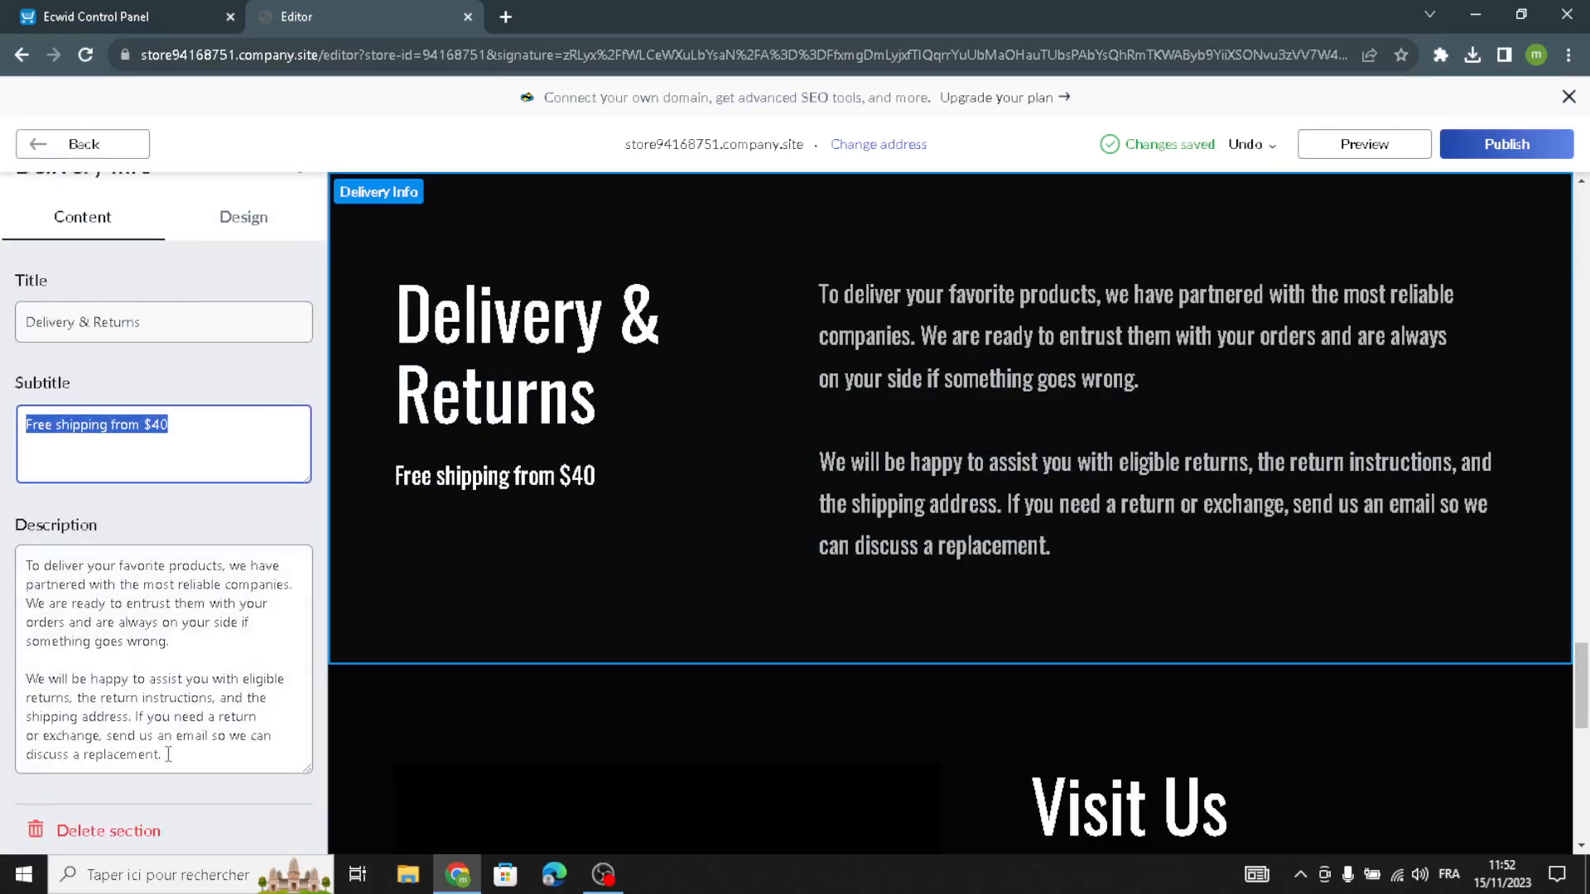
{"action": "left_click_drag", "start_coordinate": [186, 758], "coordinate": [28, 527]}
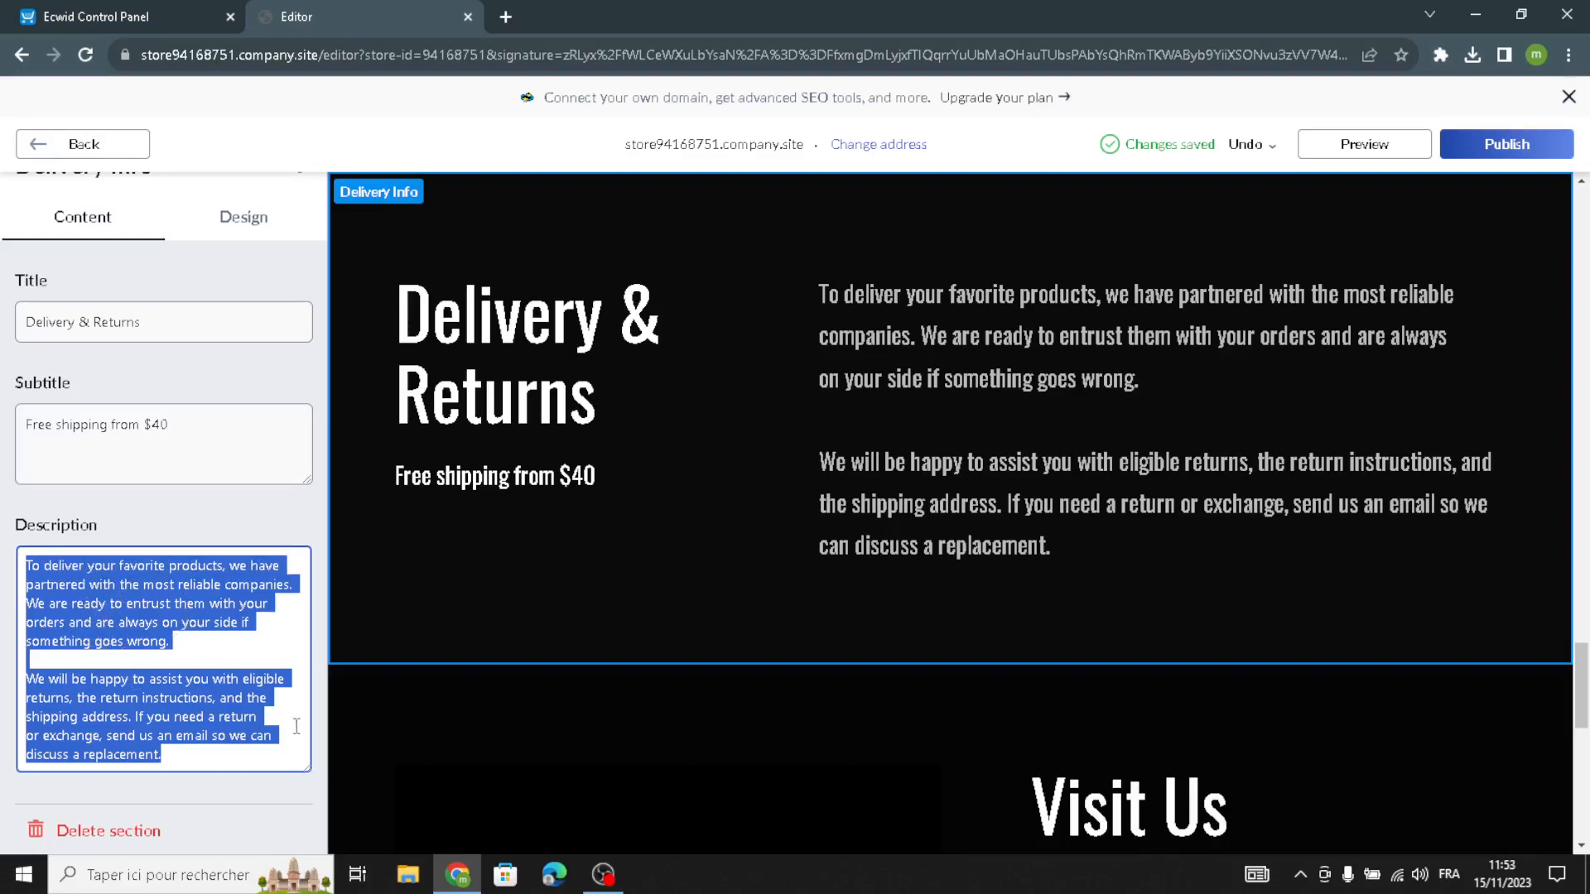
{"action": "scroll", "coordinate": [187, 754], "scroll_direction": "up", "scroll_amount": 1}
{"action": "scroll", "coordinate": [180, 776], "scroll_direction": "down", "scroll_amount": 1}
{"action": "scroll", "coordinate": [214, 652], "scroll_direction": "up", "scroll_amount": 1}
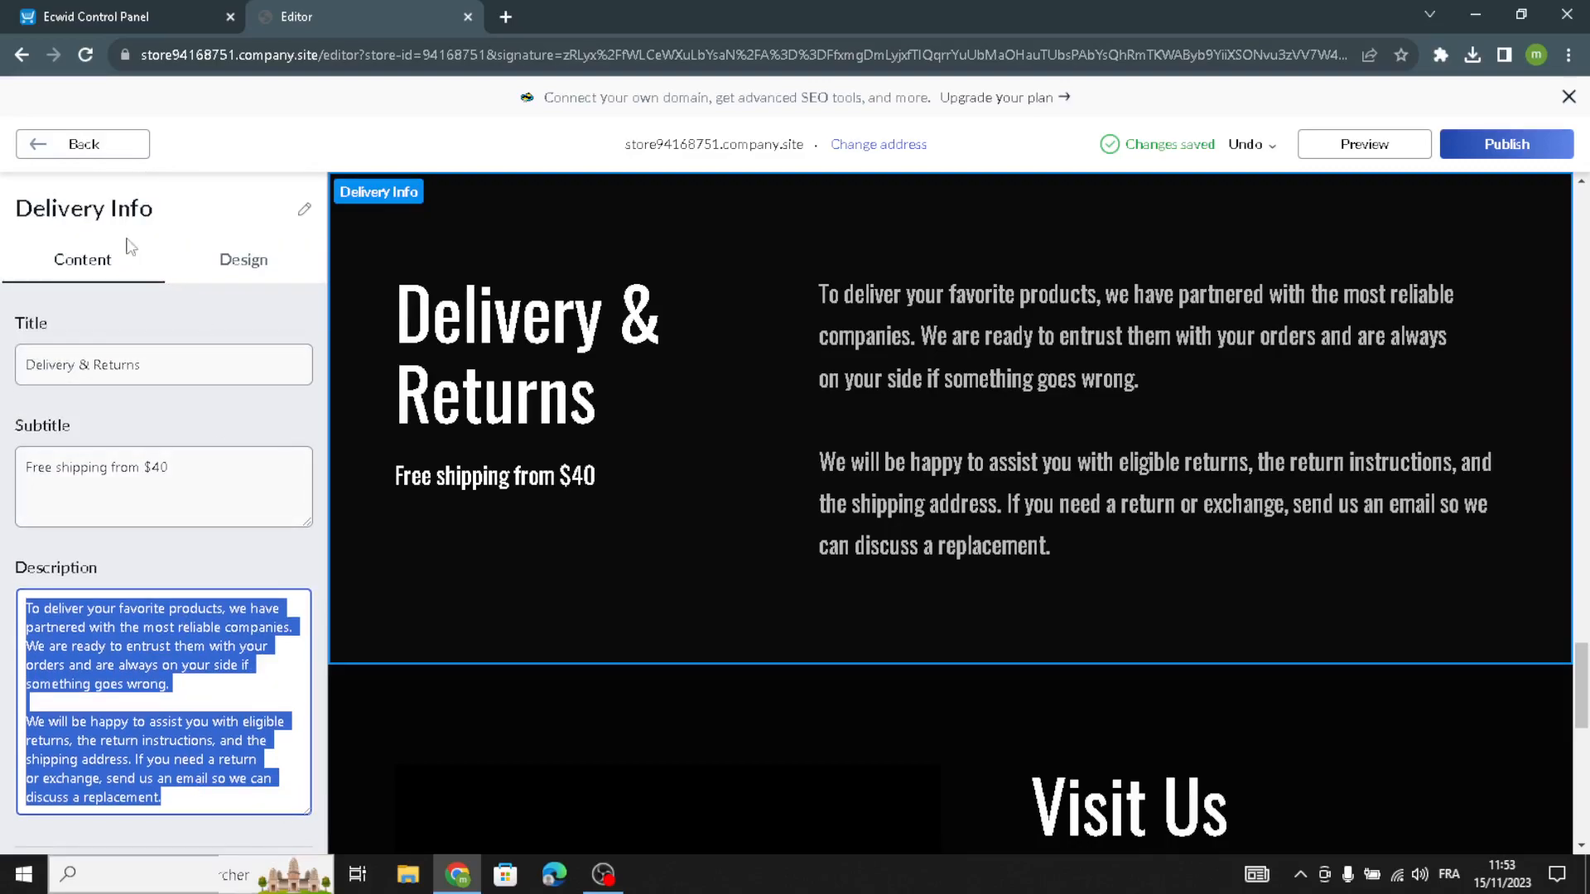
{"action": "left_click", "coordinate": [67, 144]}
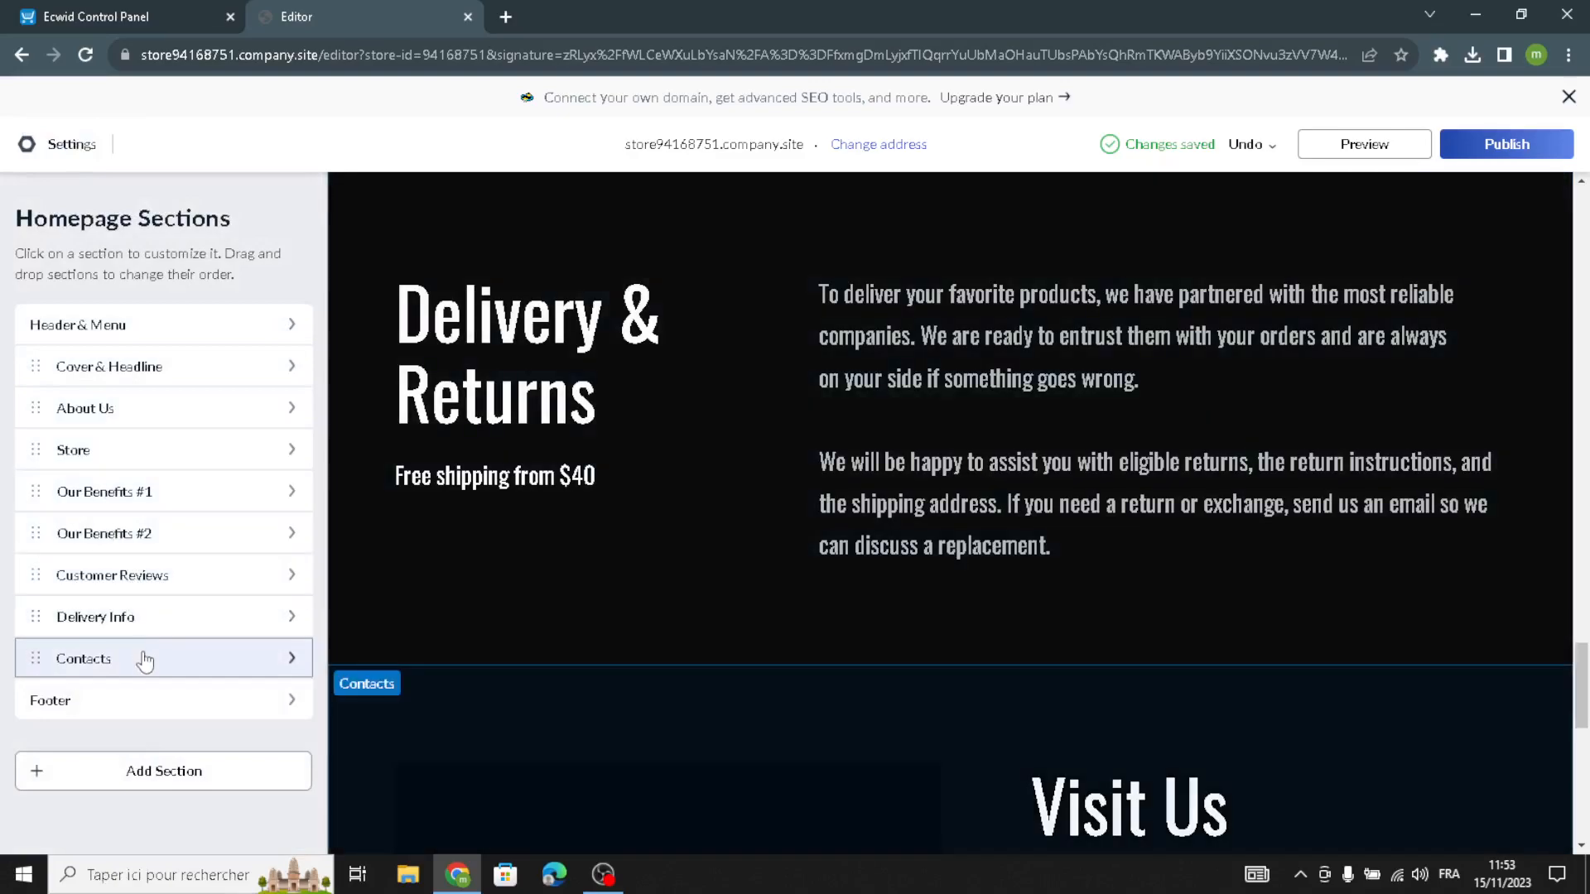
Step: Review the Contacts section's content, including its description, address and Google Maps settings, hours, contact information and social profiles
{"action": "left_click", "coordinate": [133, 659]}
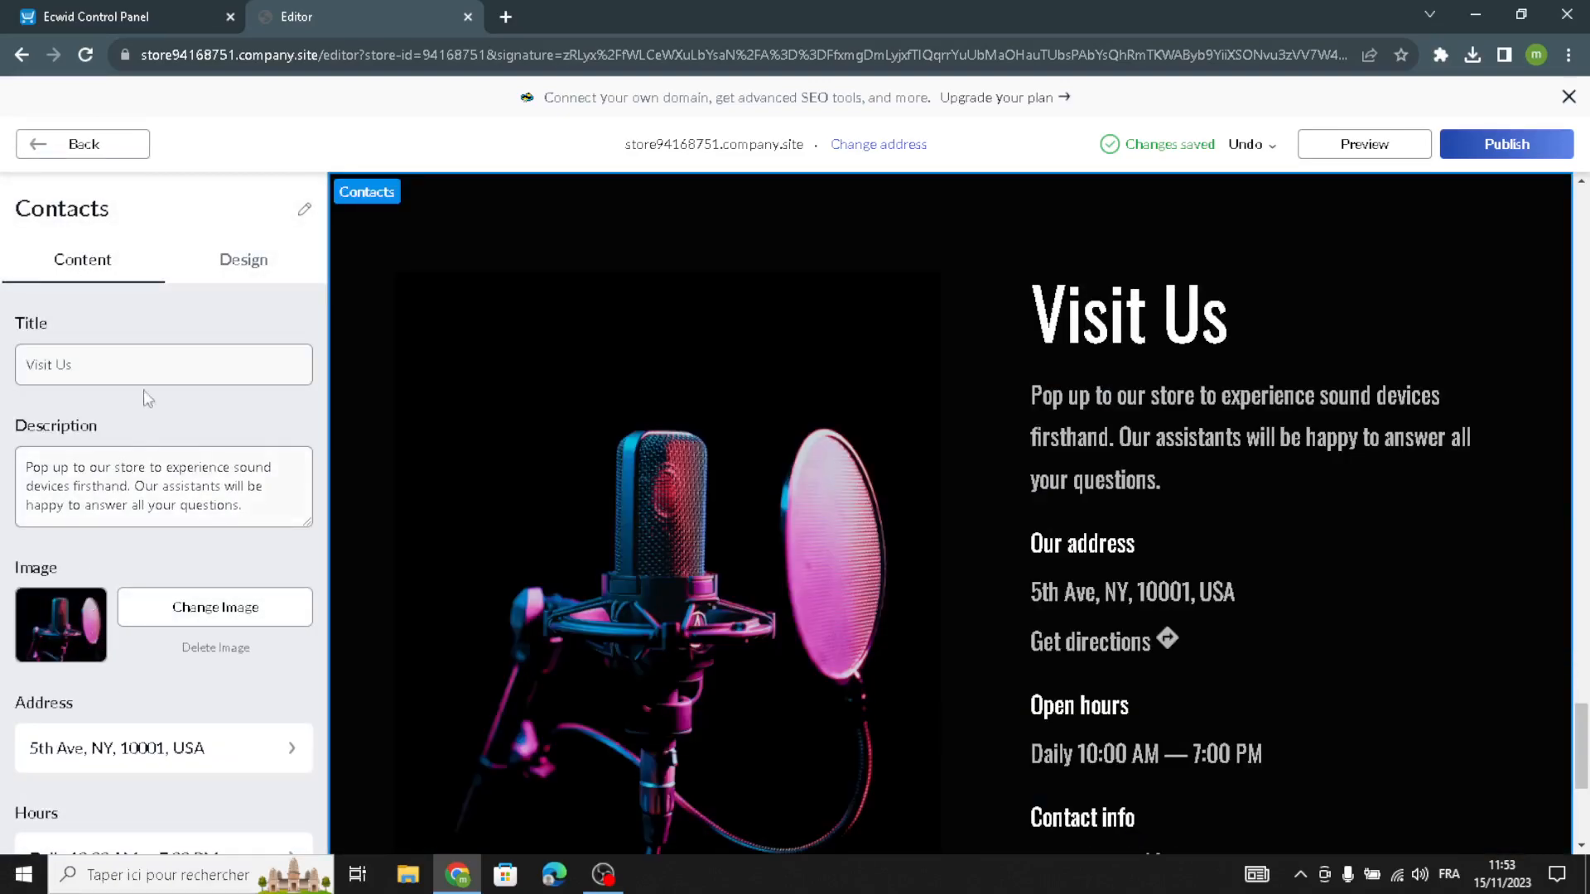
{"action": "left_click_drag", "start_coordinate": [256, 511], "coordinate": [104, 342]}
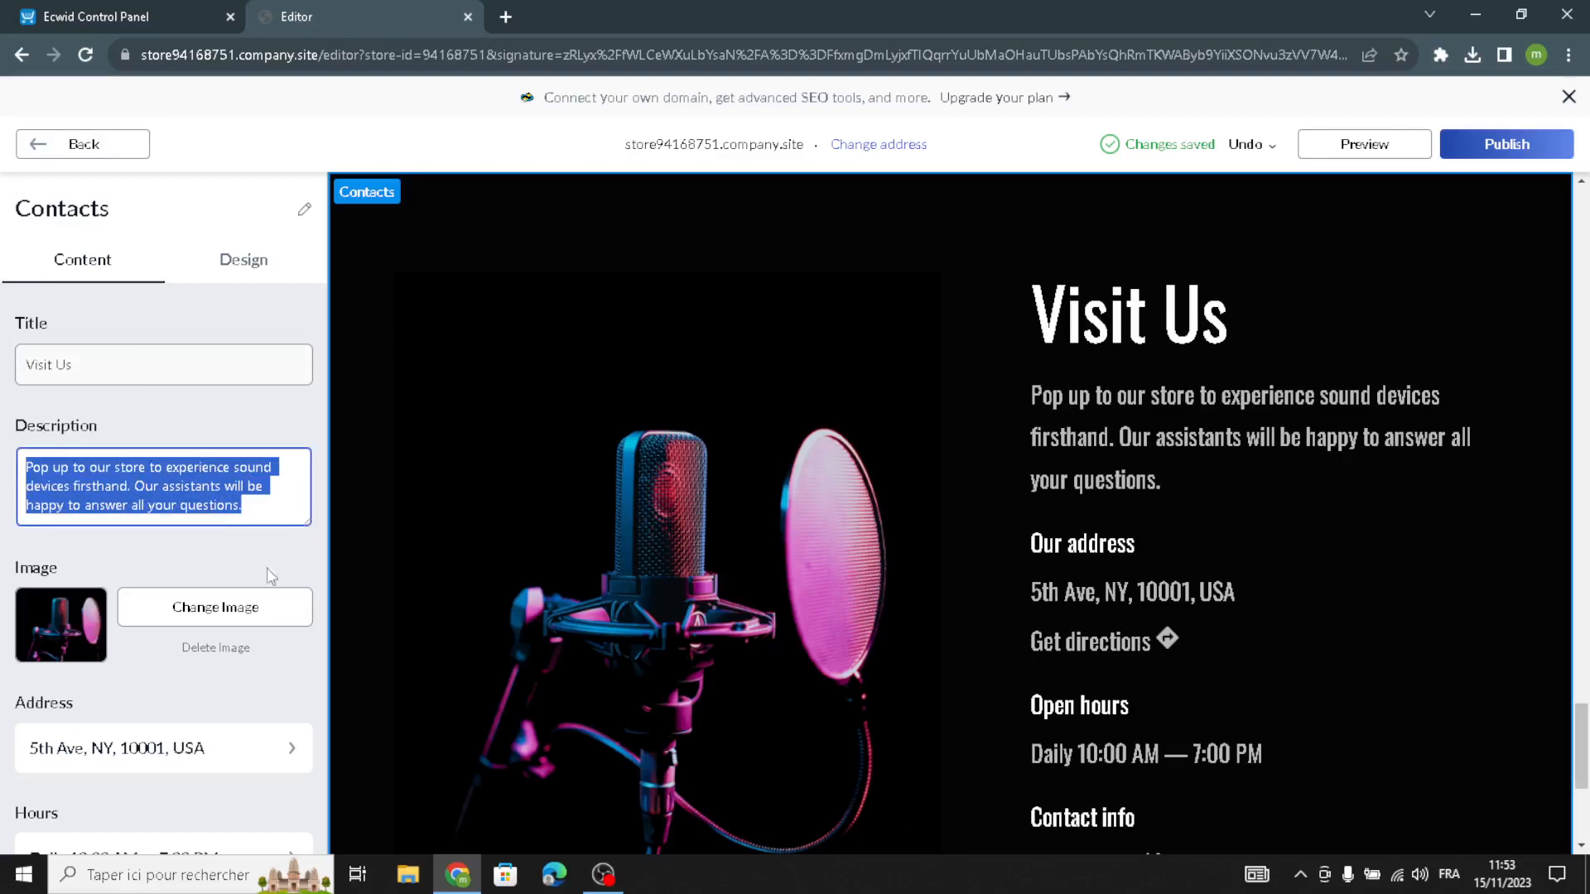
{"action": "scroll", "coordinate": [270, 561], "scroll_direction": "down", "scroll_amount": 2}
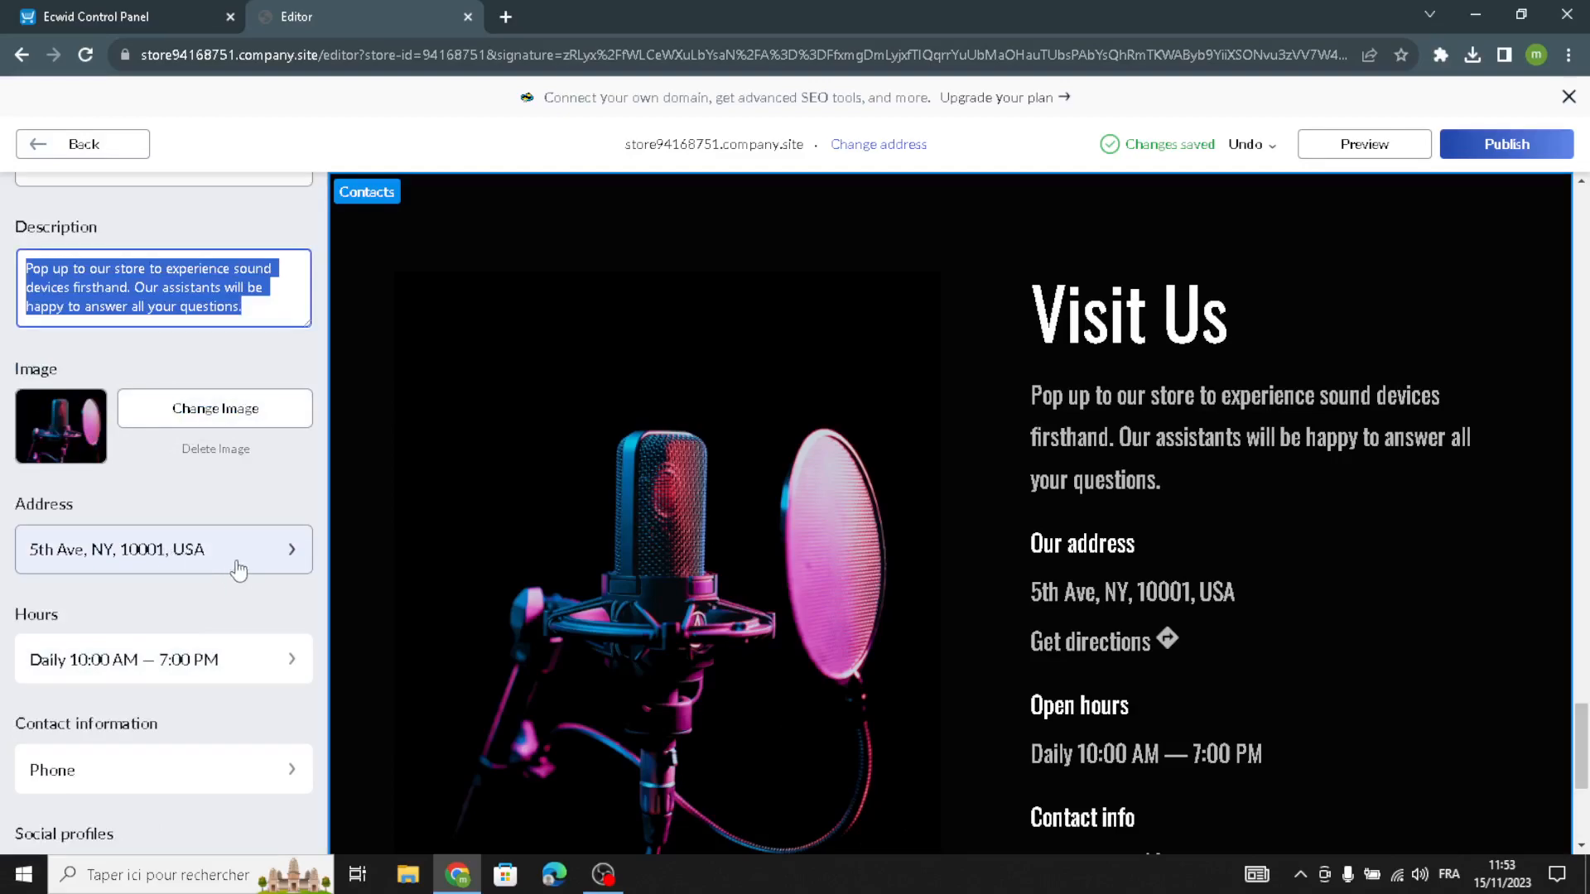
{"action": "left_click", "coordinate": [148, 560]}
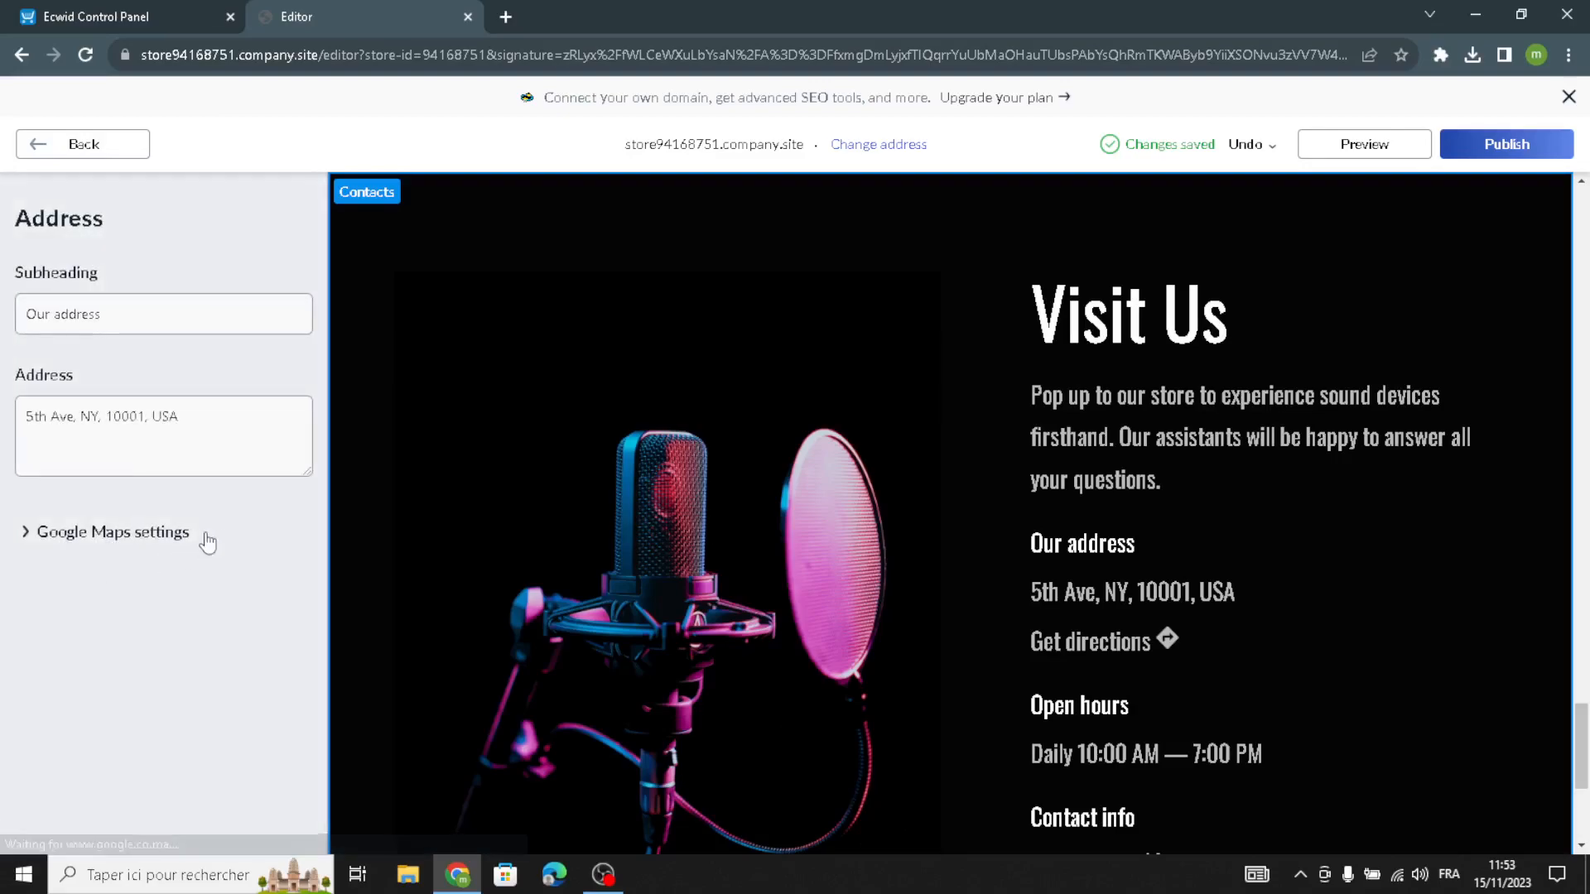
{"action": "left_click", "coordinate": [72, 547]}
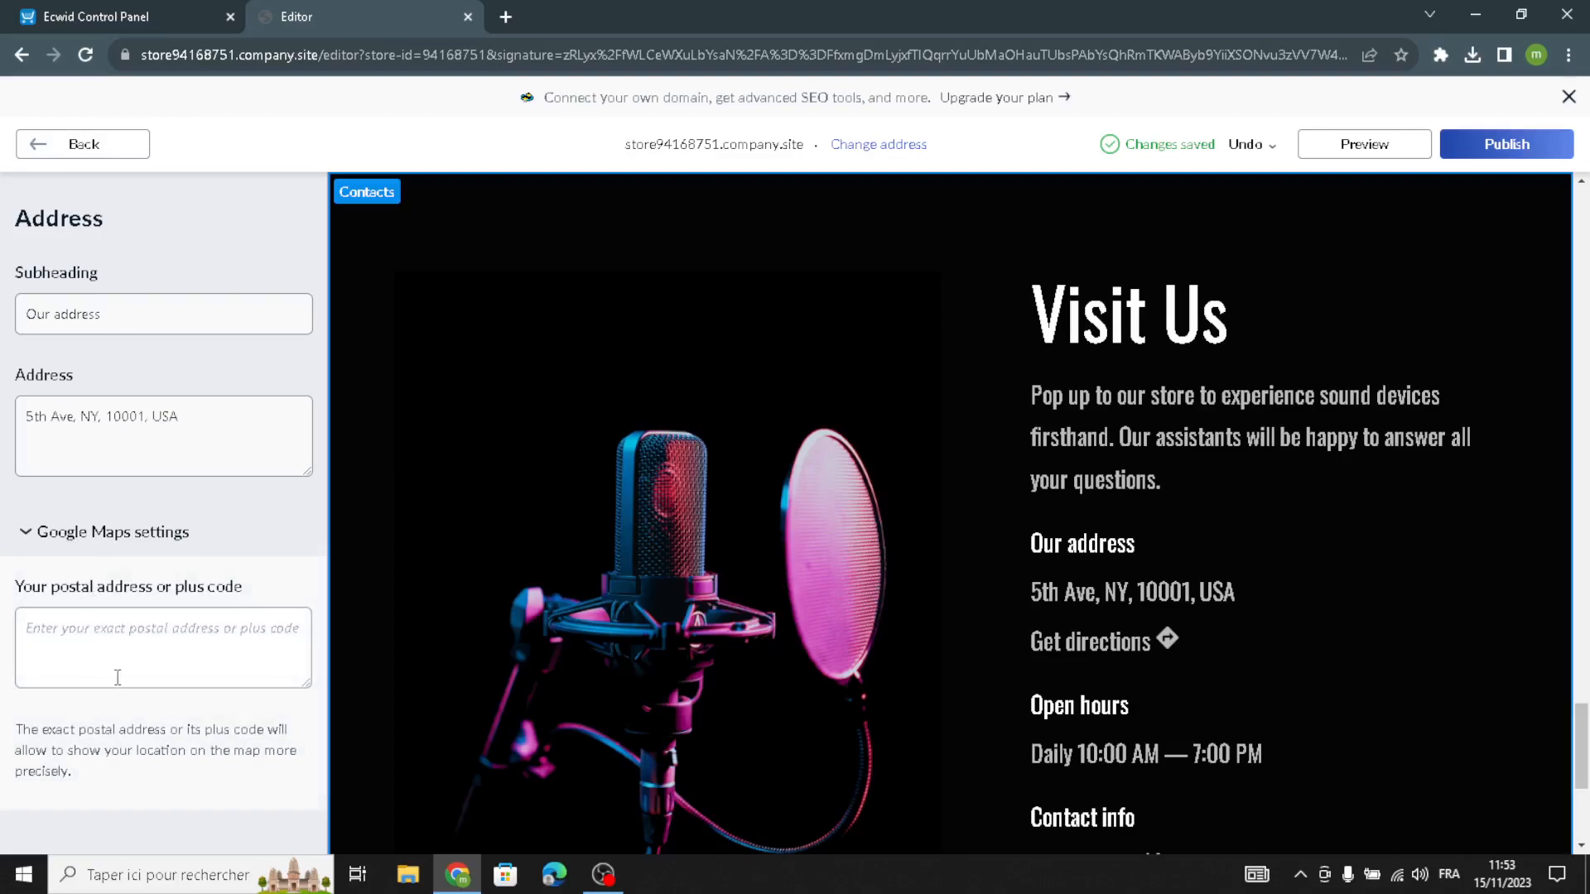
{"action": "left_click", "coordinate": [70, 144]}
{"action": "scroll", "coordinate": [79, 714], "scroll_direction": "down", "scroll_amount": 2}
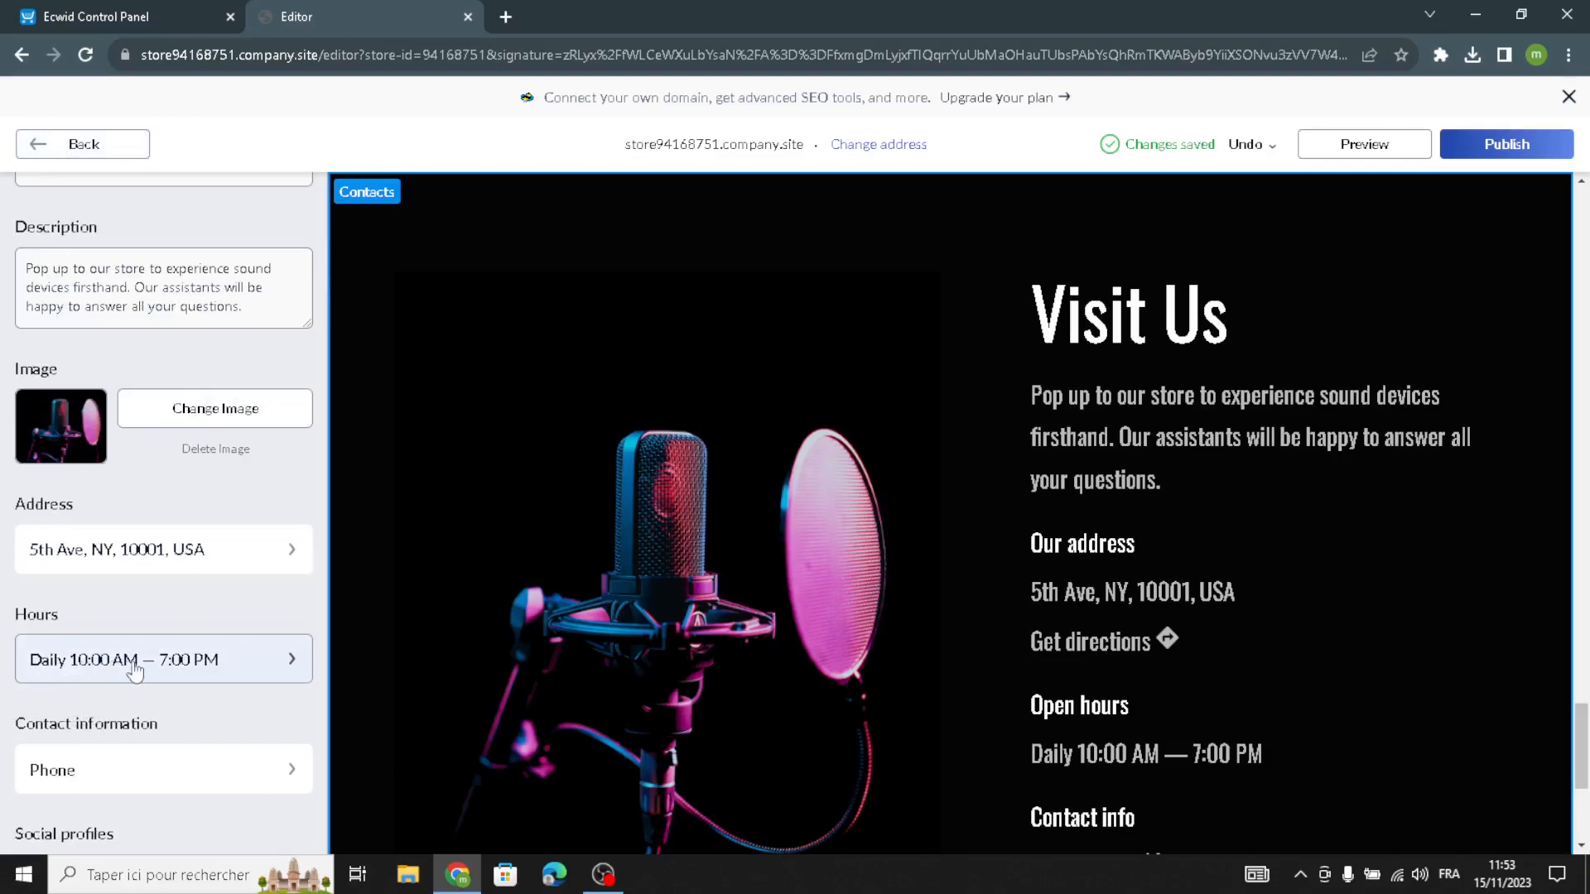
{"action": "scroll", "coordinate": [130, 671], "scroll_direction": "down", "scroll_amount": 2}
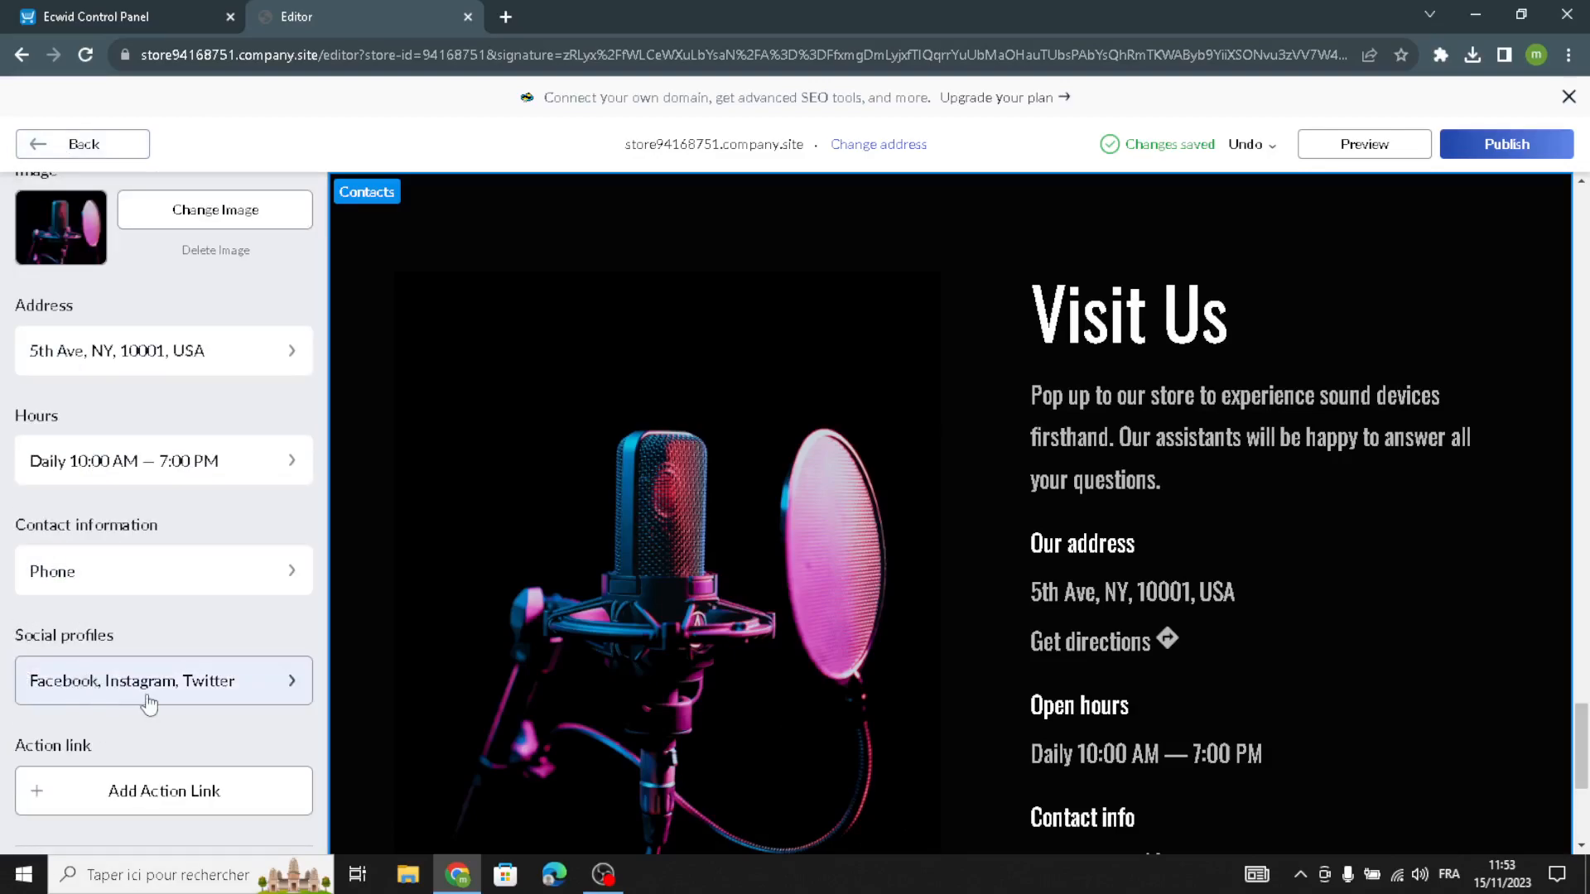
{"action": "scroll", "coordinate": [92, 727], "scroll_direction": "down", "scroll_amount": 1}
{"action": "scroll", "coordinate": [94, 645], "scroll_direction": "up", "scroll_amount": 5}
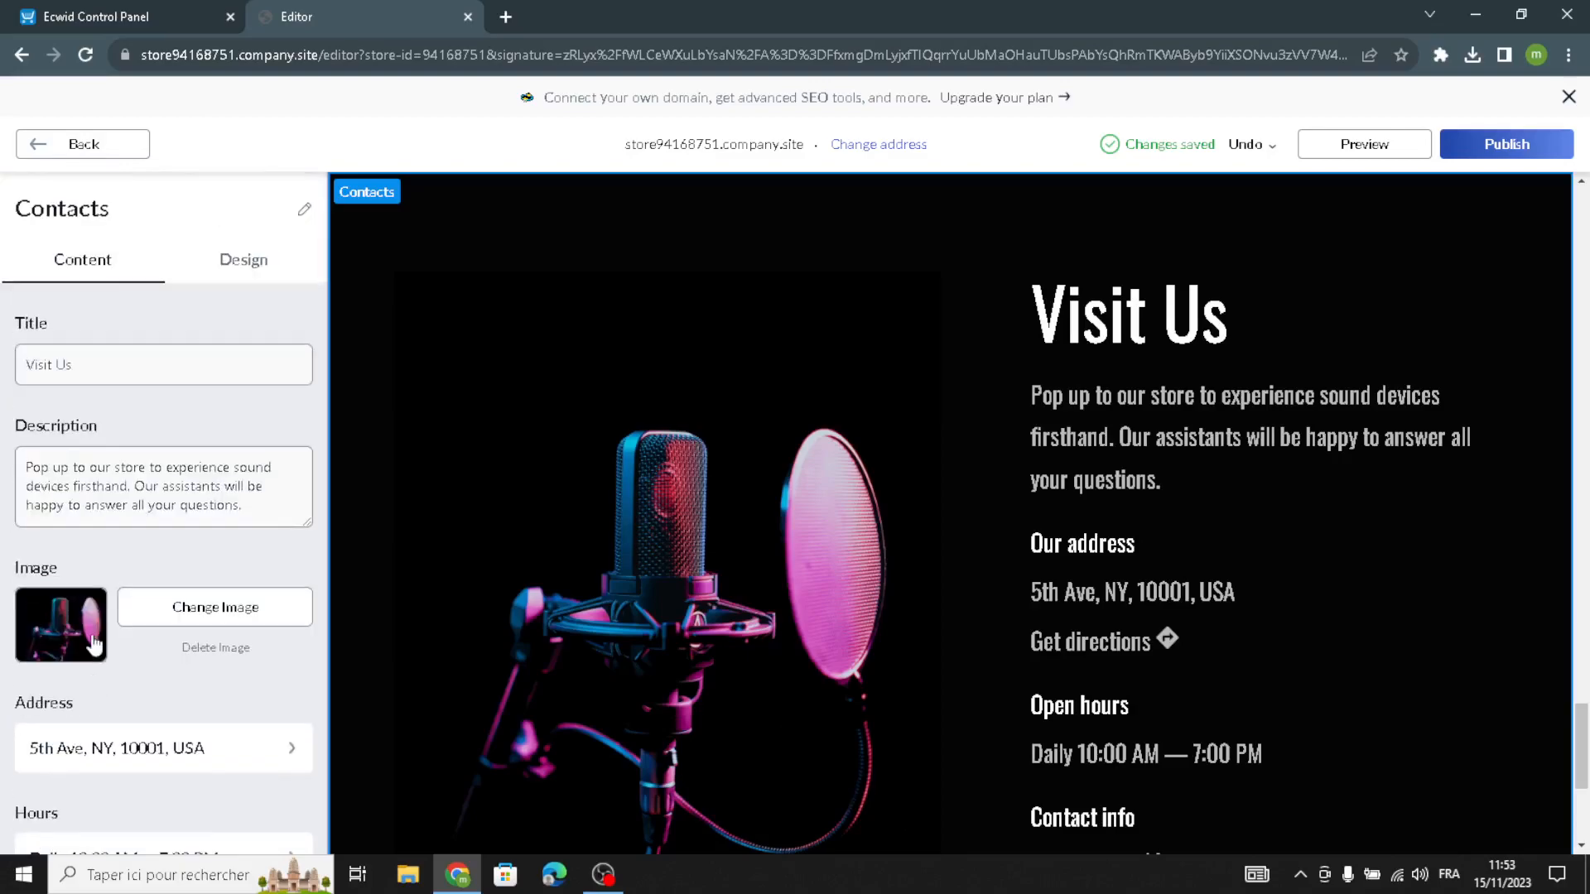
Step: Change the Contacts section's layout to the contact card over a full-width map, and pan around the map to check it
{"action": "left_click", "coordinate": [232, 265]}
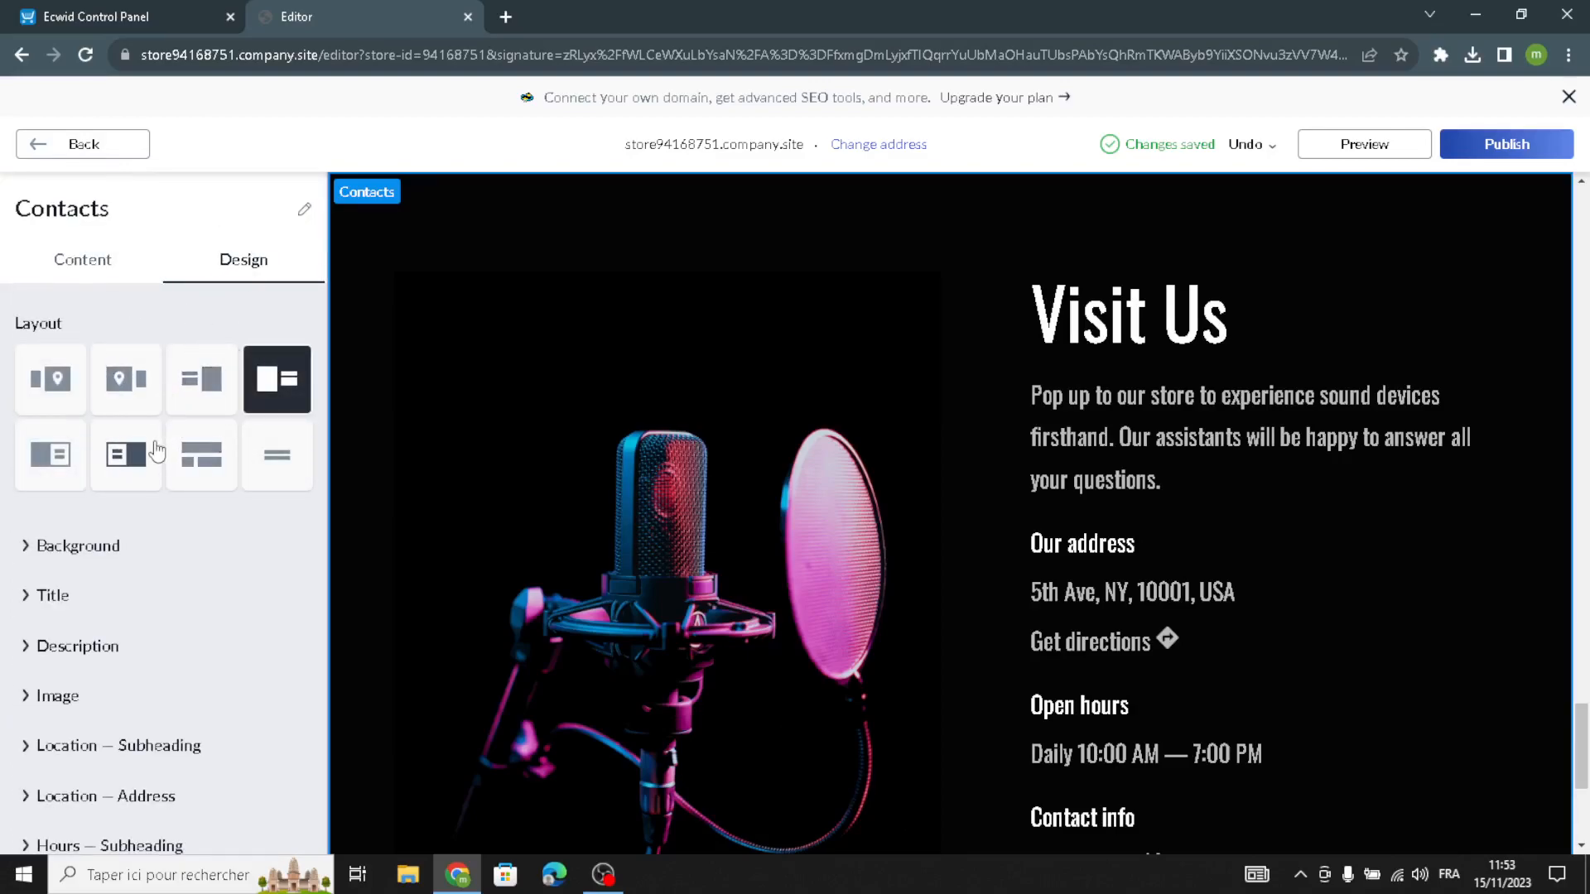
{"action": "left_click", "coordinate": [126, 454]}
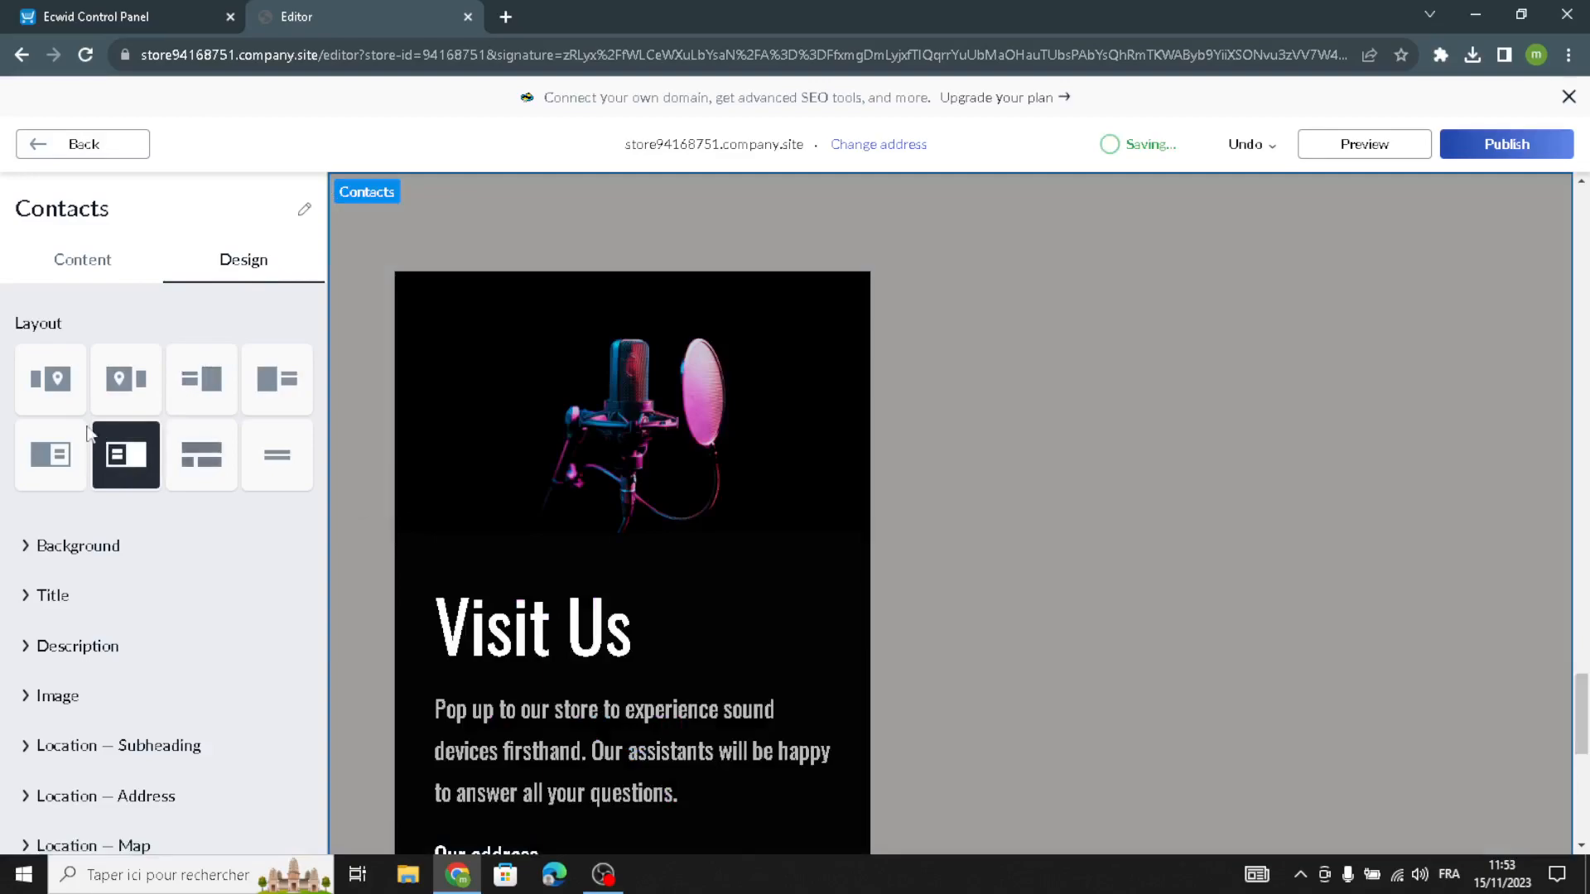
{"action": "left_click_drag", "start_coordinate": [1332, 584], "coordinate": [1208, 379]}
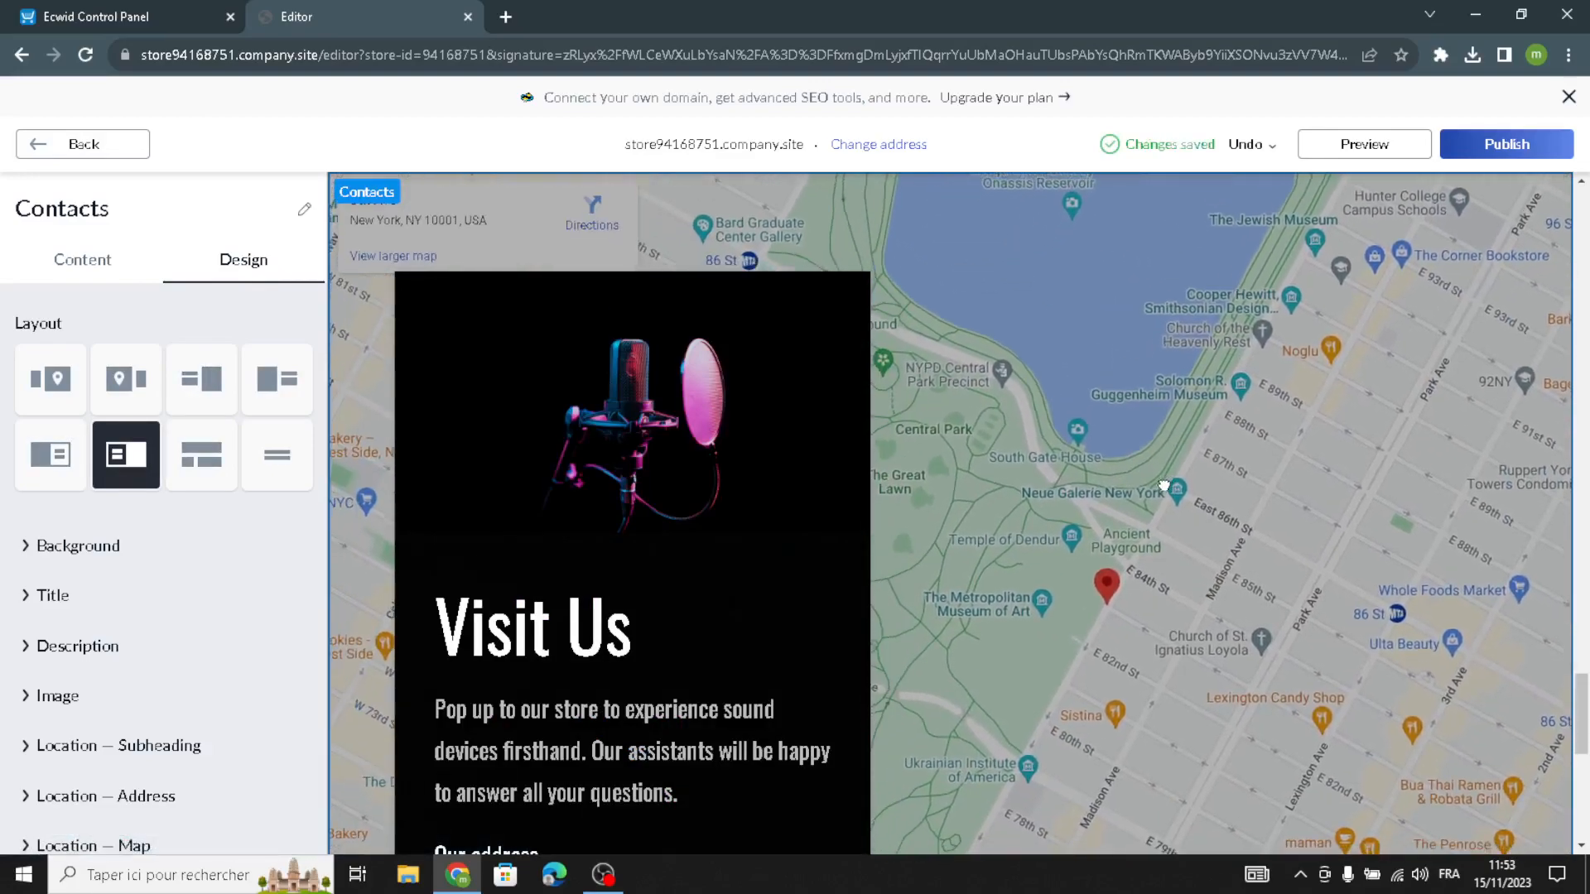
{"action": "left_click_drag", "start_coordinate": [1022, 553], "coordinate": [1088, 498]}
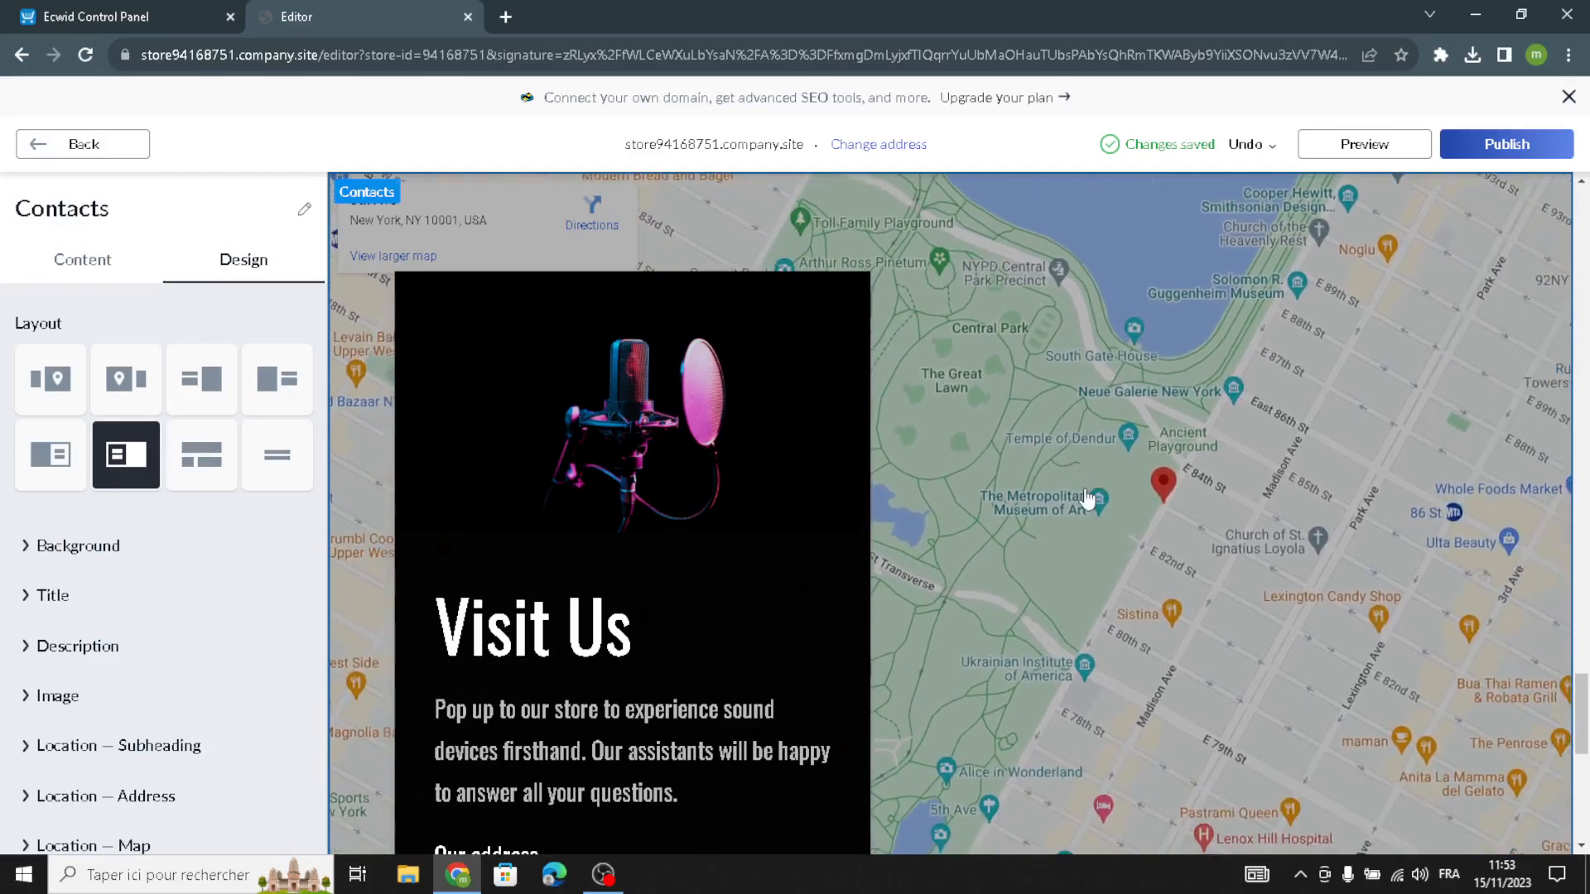
{"action": "left_click_drag", "start_coordinate": [1164, 557], "coordinate": [1531, 693]}
{"action": "scroll", "coordinate": [1020, 545], "scroll_direction": "down", "scroll_amount": 1}
{"action": "left_click_drag", "start_coordinate": [1132, 516], "coordinate": [900, 540]}
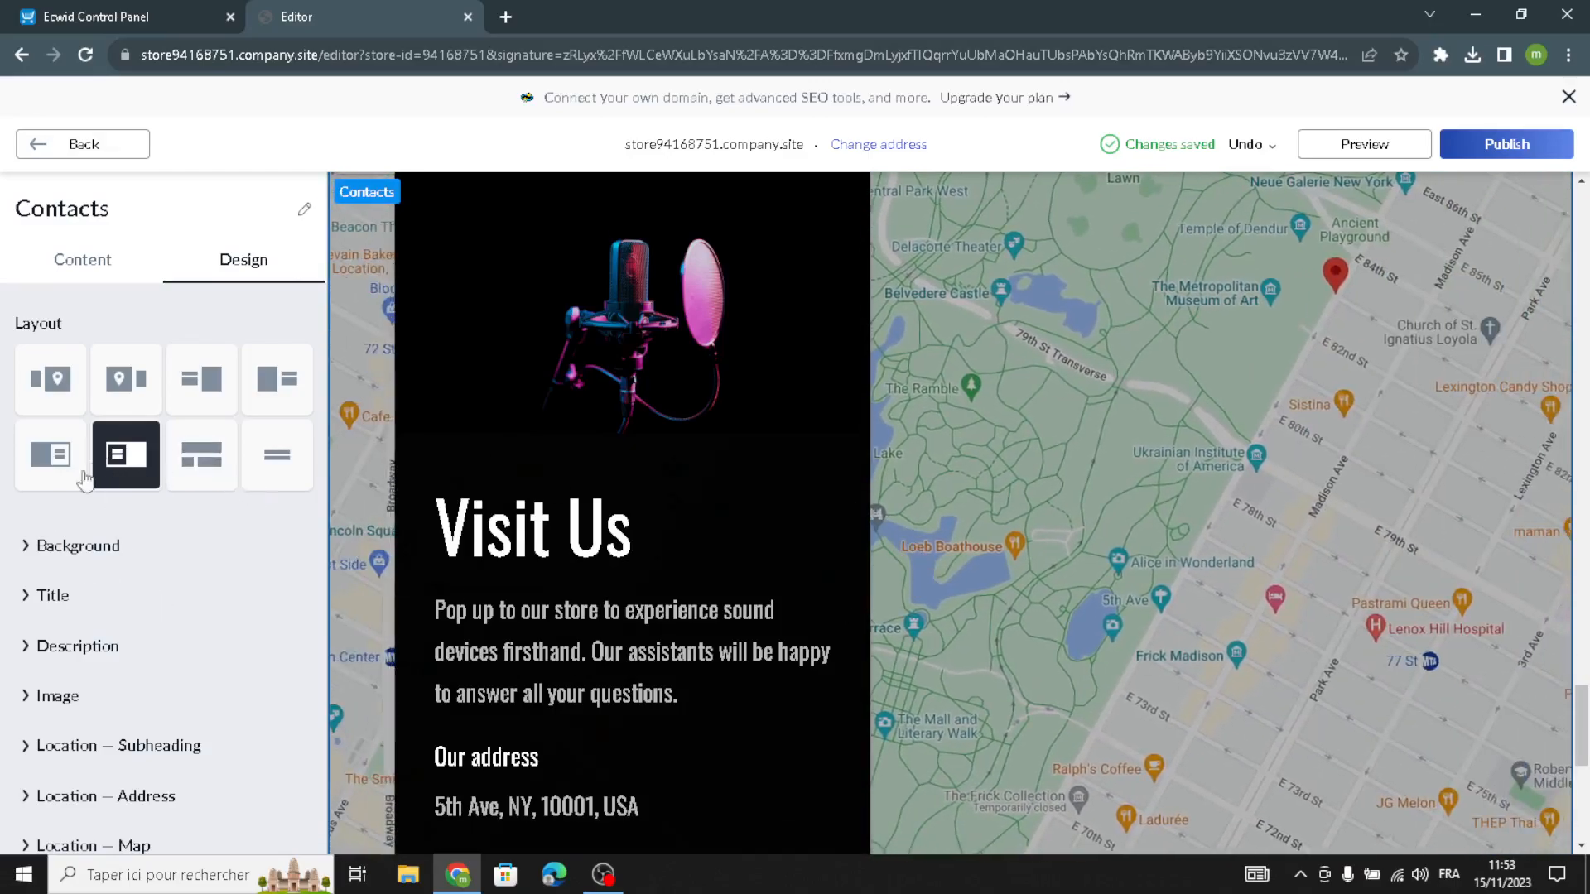
Step: Examine the Contacts section's design settings for background, text elements, image and location subheading, and return to the homepage sections
{"action": "scroll", "coordinate": [34, 554], "scroll_direction": "down", "scroll_amount": 3}
{"action": "scroll", "coordinate": [49, 579], "scroll_direction": "up", "scroll_amount": 3}
{"action": "scroll", "coordinate": [24, 538], "scroll_direction": "down", "scroll_amount": 3}
{"action": "left_click", "coordinate": [58, 227]}
{"action": "scroll", "coordinate": [23, 430], "scroll_direction": "down", "scroll_amount": 4}
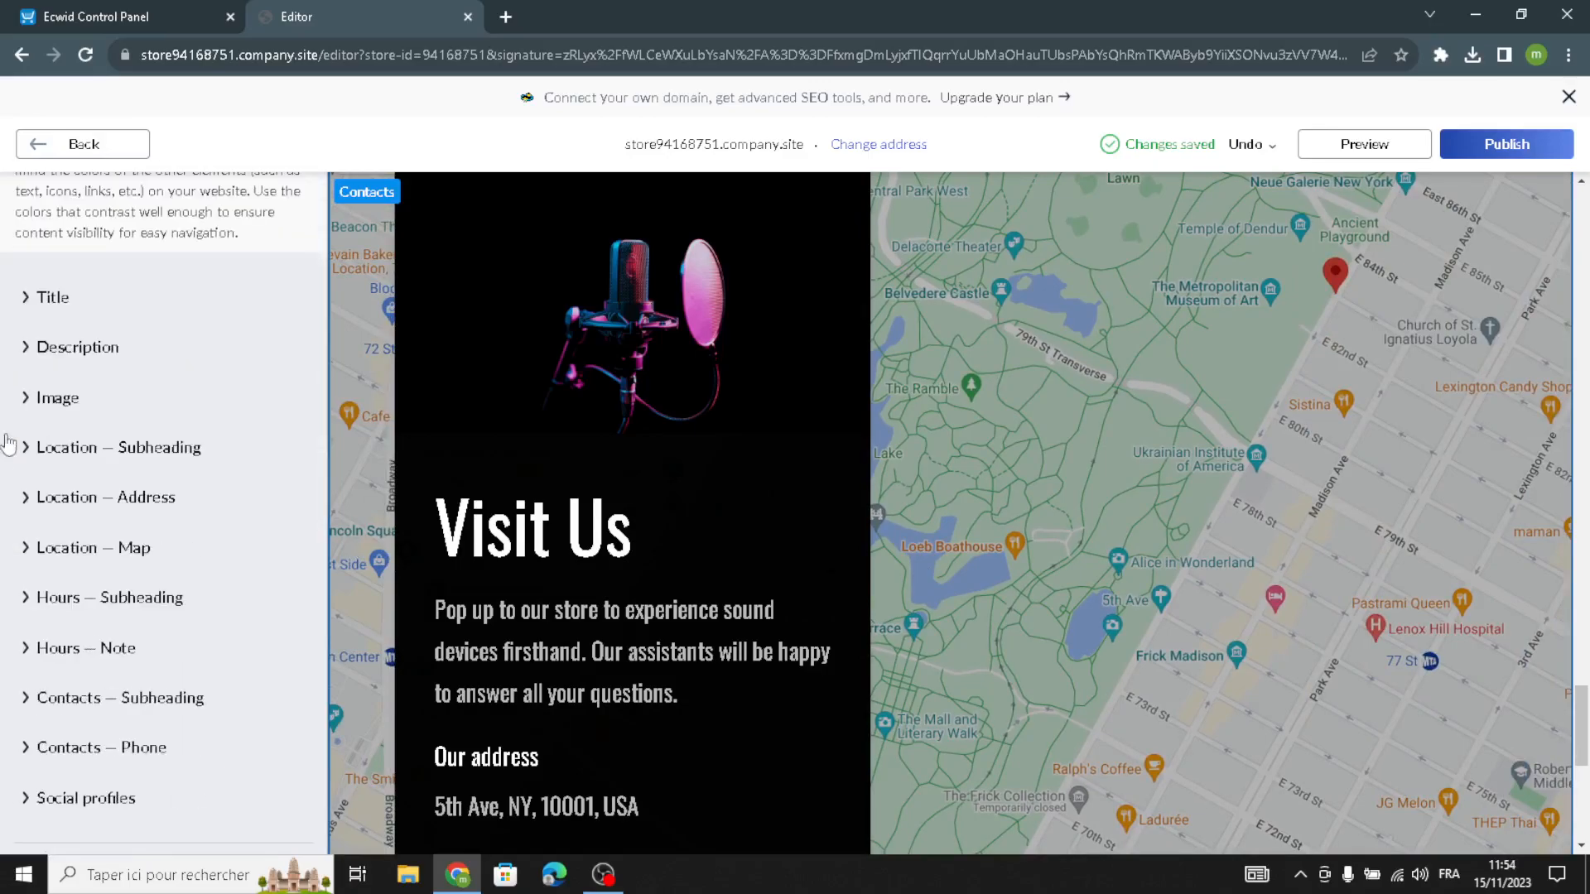
{"action": "left_click", "coordinate": [30, 242]}
{"action": "left_click", "coordinate": [37, 370]}
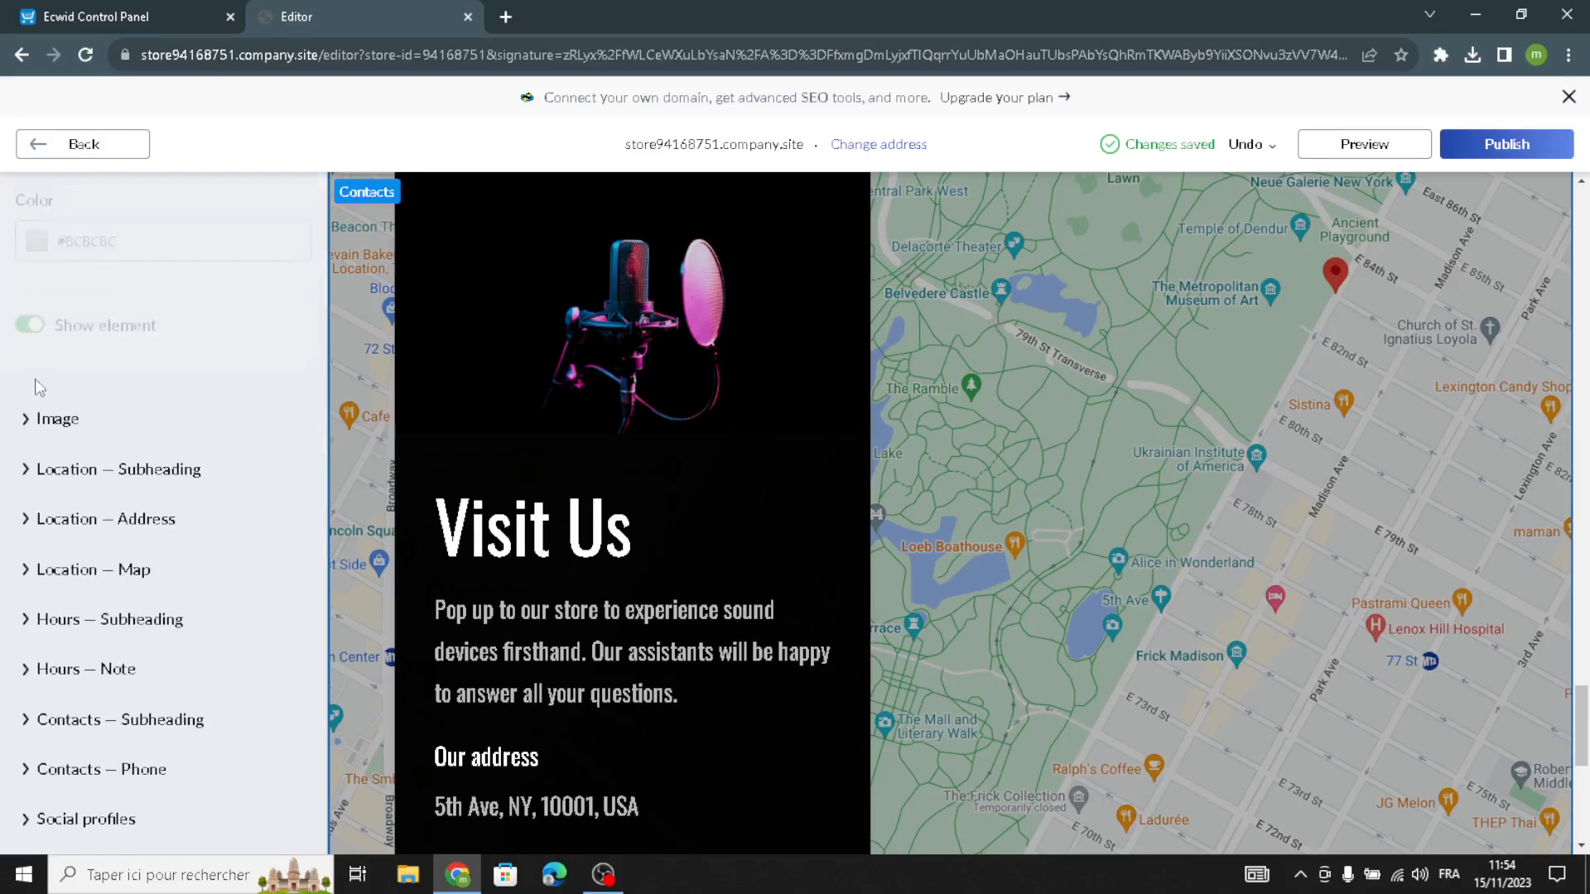
{"action": "left_click", "coordinate": [20, 431]}
{"action": "left_click", "coordinate": [26, 419]}
{"action": "left_click", "coordinate": [28, 465]}
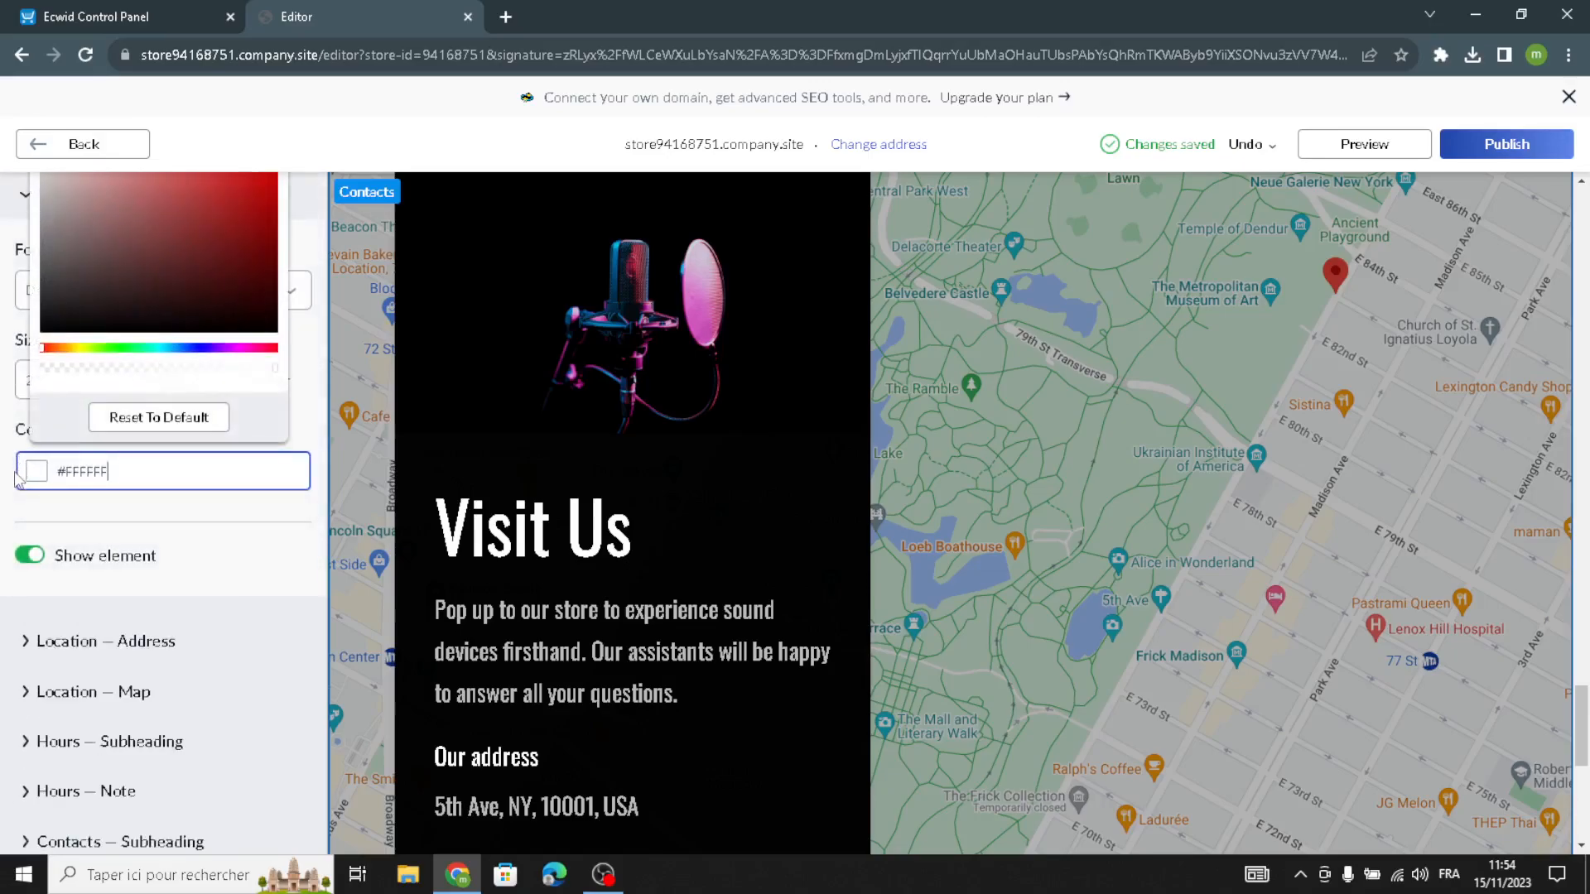
{"action": "left_click", "coordinate": [5, 463]}
{"action": "scroll", "coordinate": [16, 480], "scroll_direction": "up", "scroll_amount": 5}
{"action": "scroll", "coordinate": [78, 577], "scroll_direction": "down", "scroll_amount": 5}
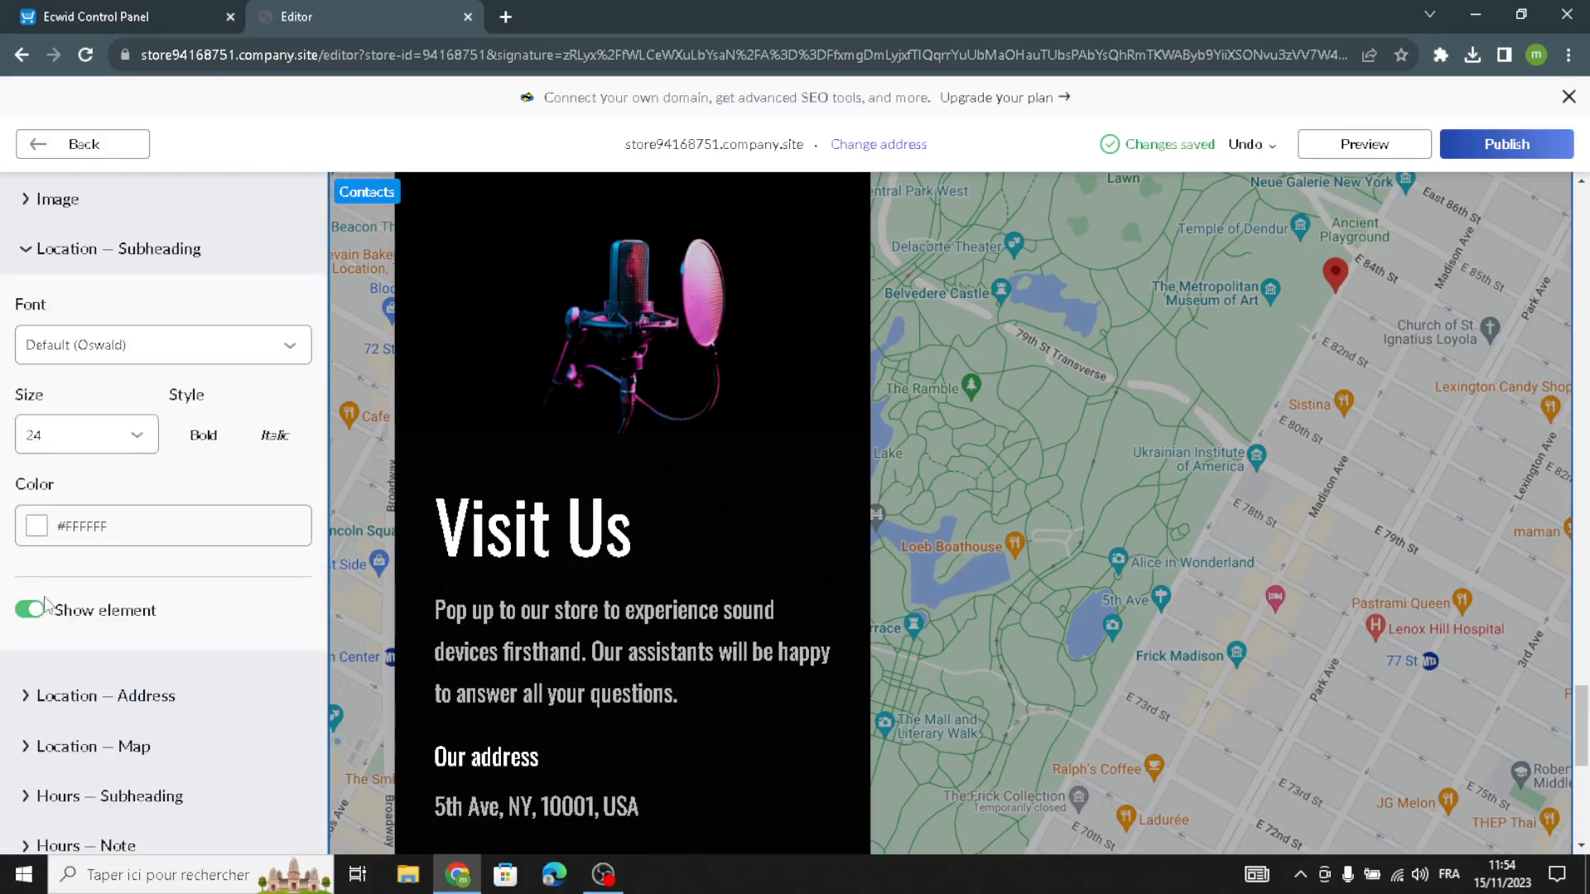
{"action": "scroll", "coordinate": [78, 547], "scroll_direction": "up", "scroll_amount": 4}
{"action": "scroll", "coordinate": [43, 646], "scroll_direction": "down", "scroll_amount": 1}
{"action": "scroll", "coordinate": [31, 649], "scroll_direction": "up", "scroll_amount": 2}
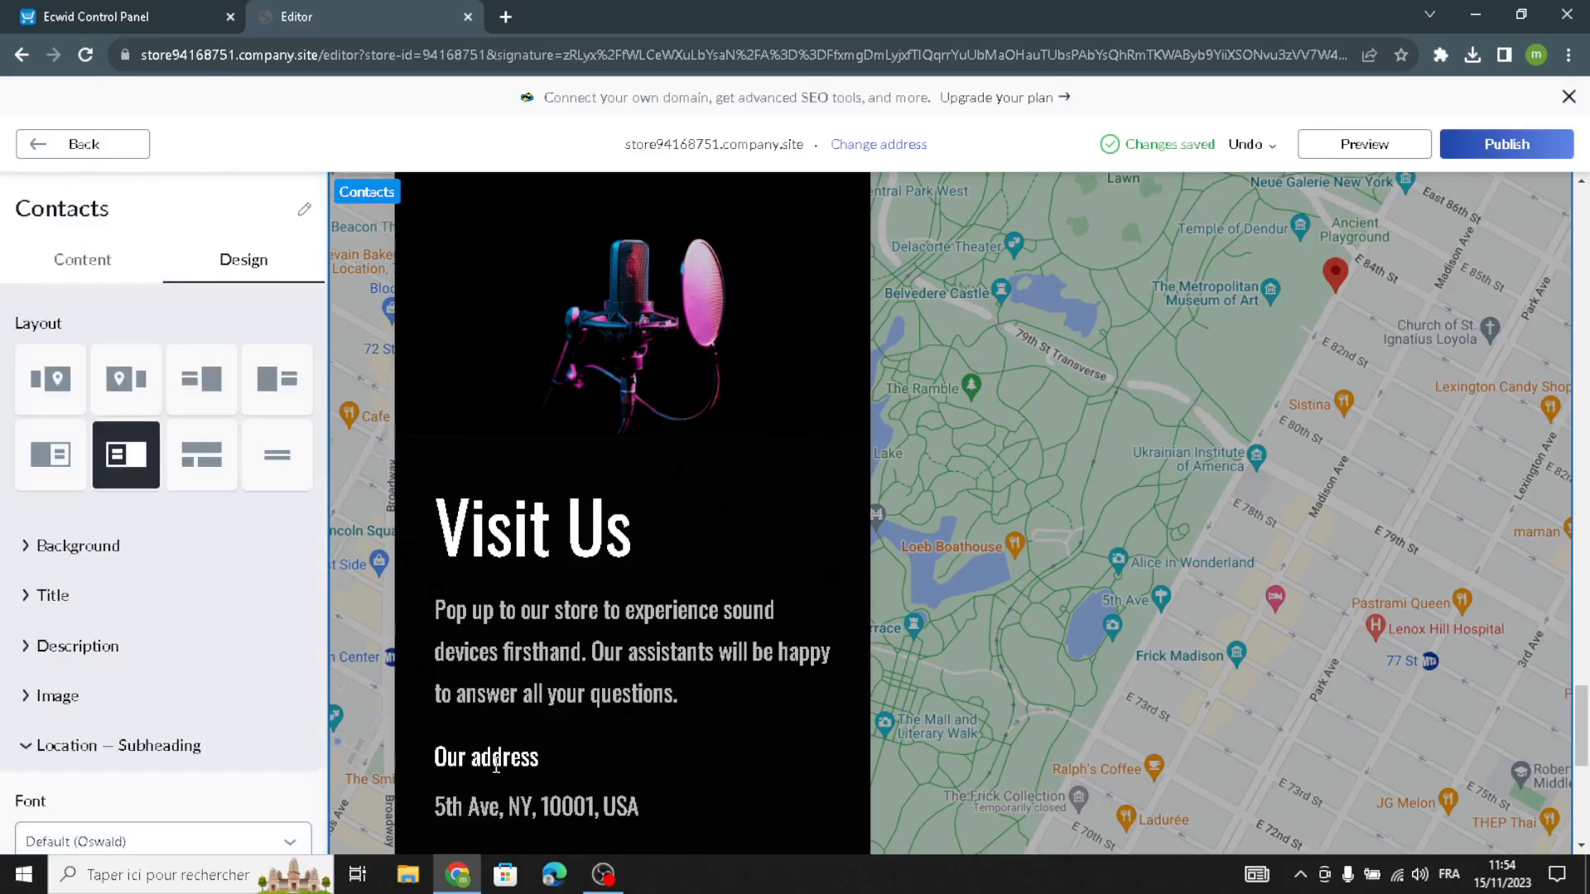
{"action": "left_click", "coordinate": [45, 148]}
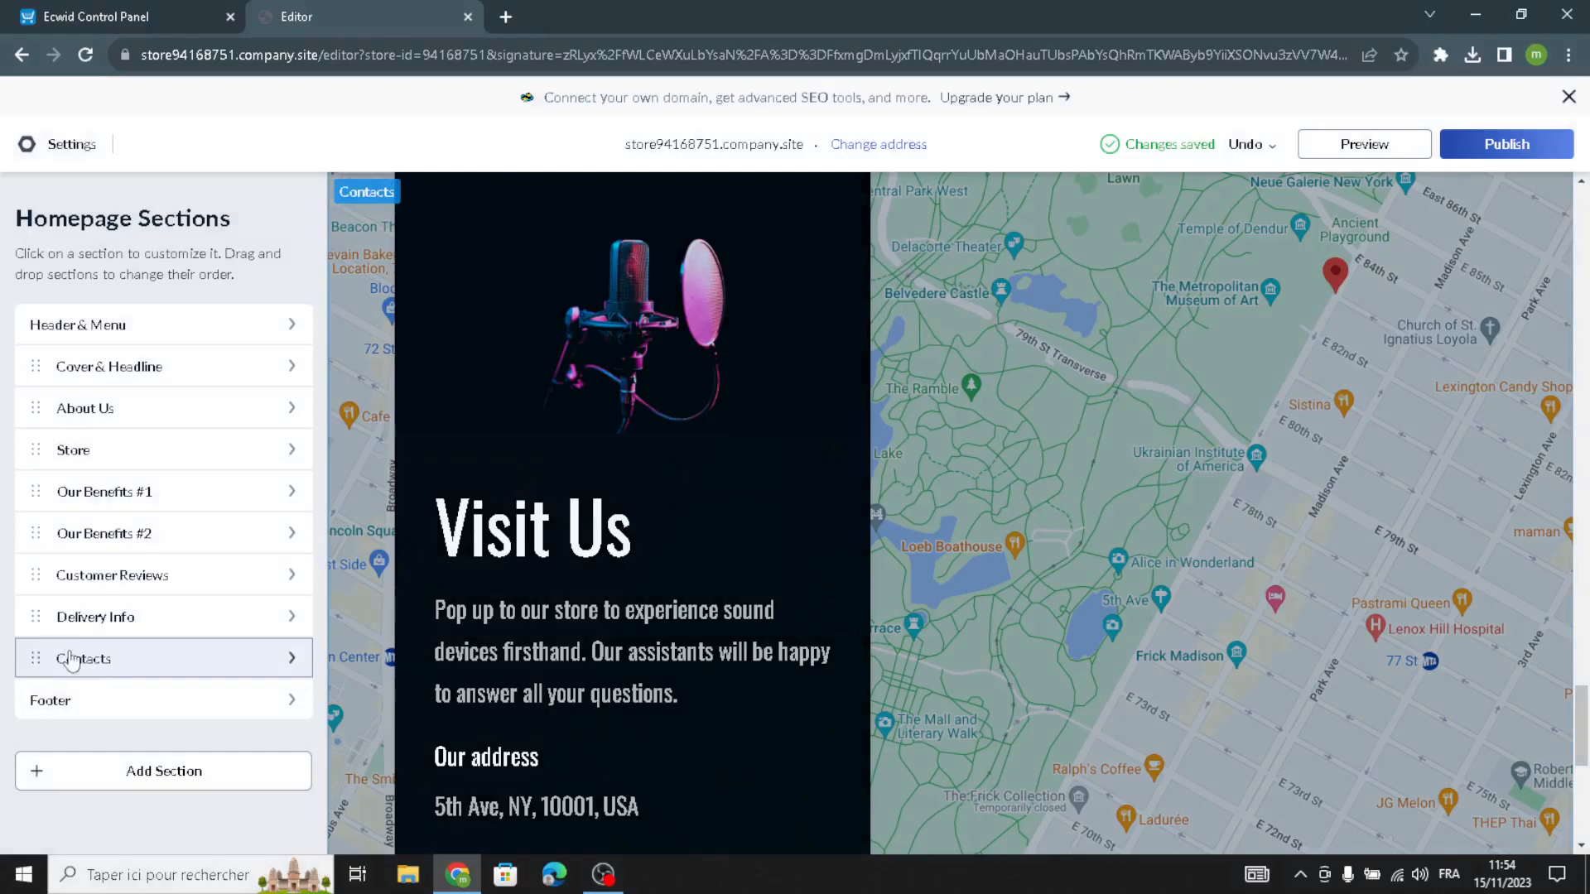
Step: Replace the footer's copyright text with "SonicForge" and return to the homepage sections
{"action": "left_click", "coordinate": [88, 704]}
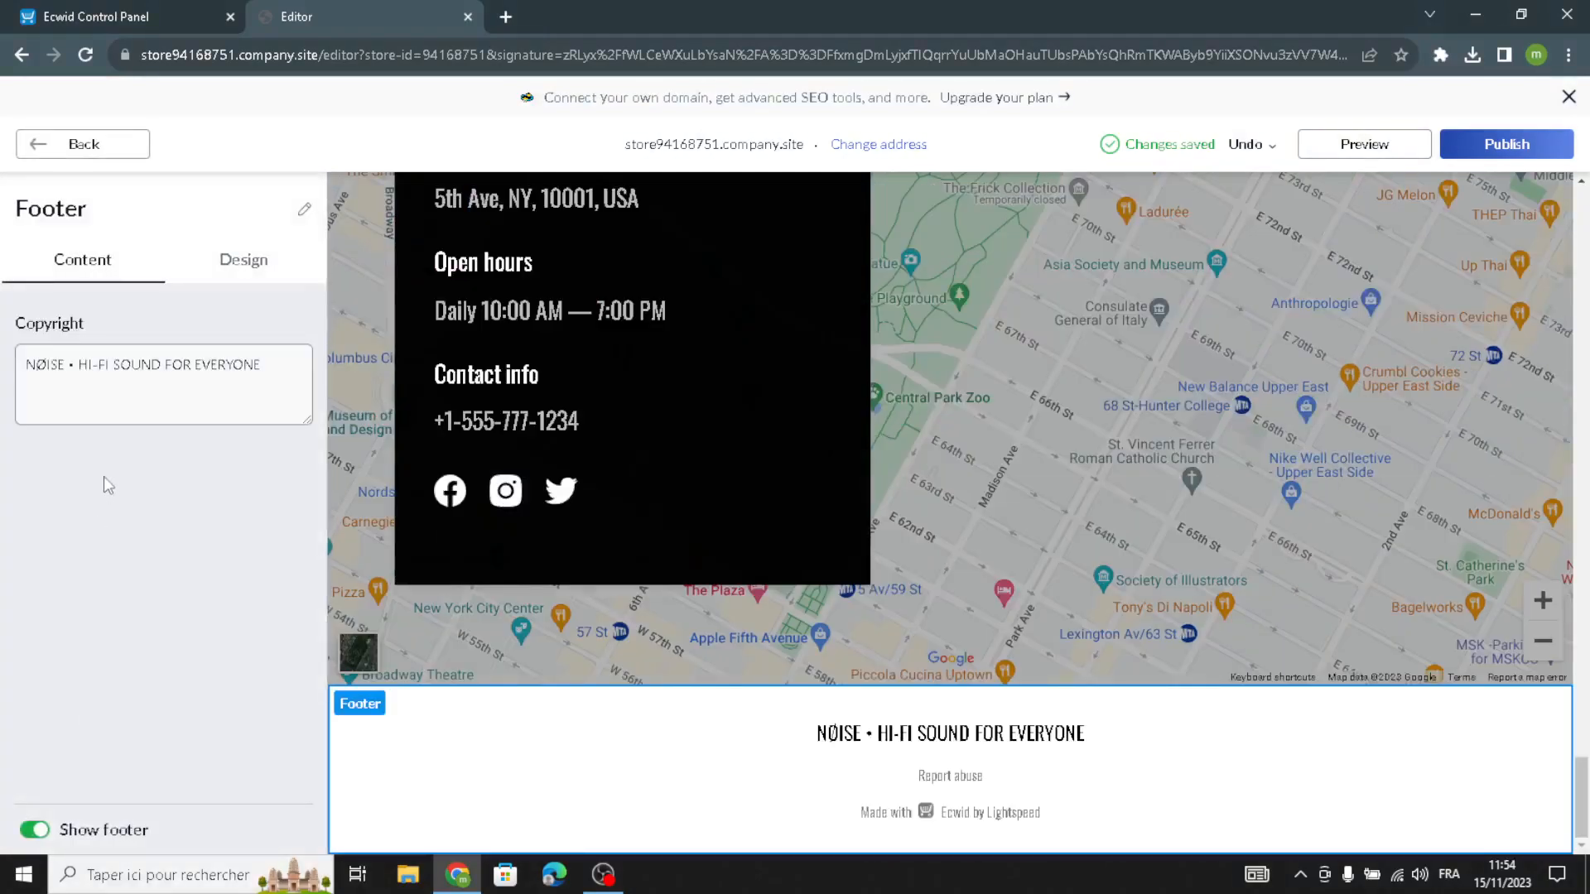
{"action": "left_click_drag", "start_coordinate": [269, 360], "coordinate": [4, 344]}
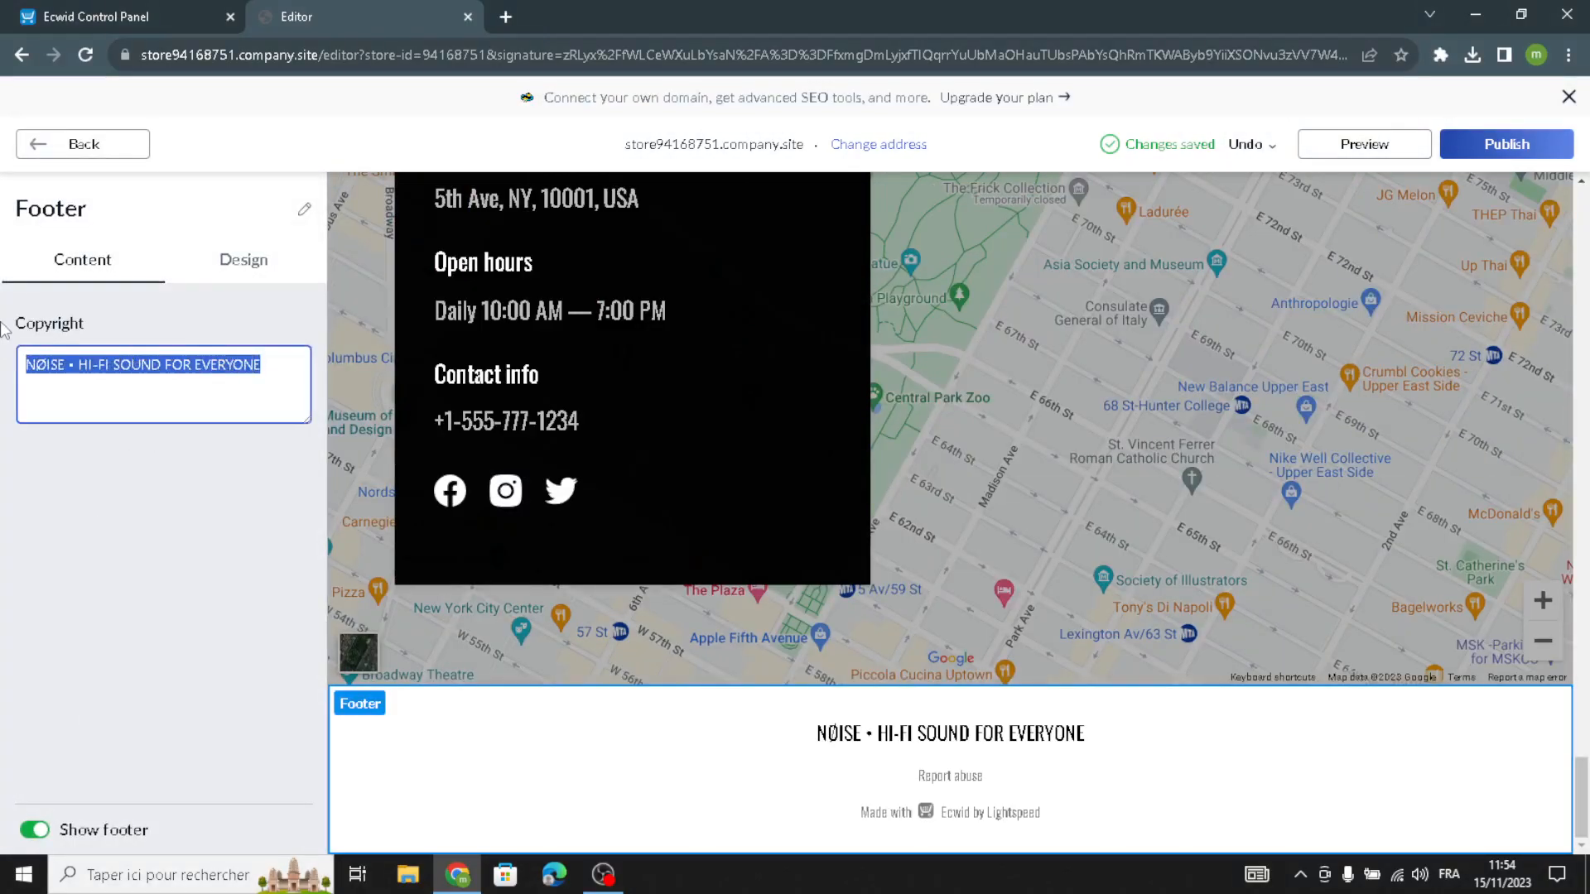
{"action": "type", "text": "SonicForge"}
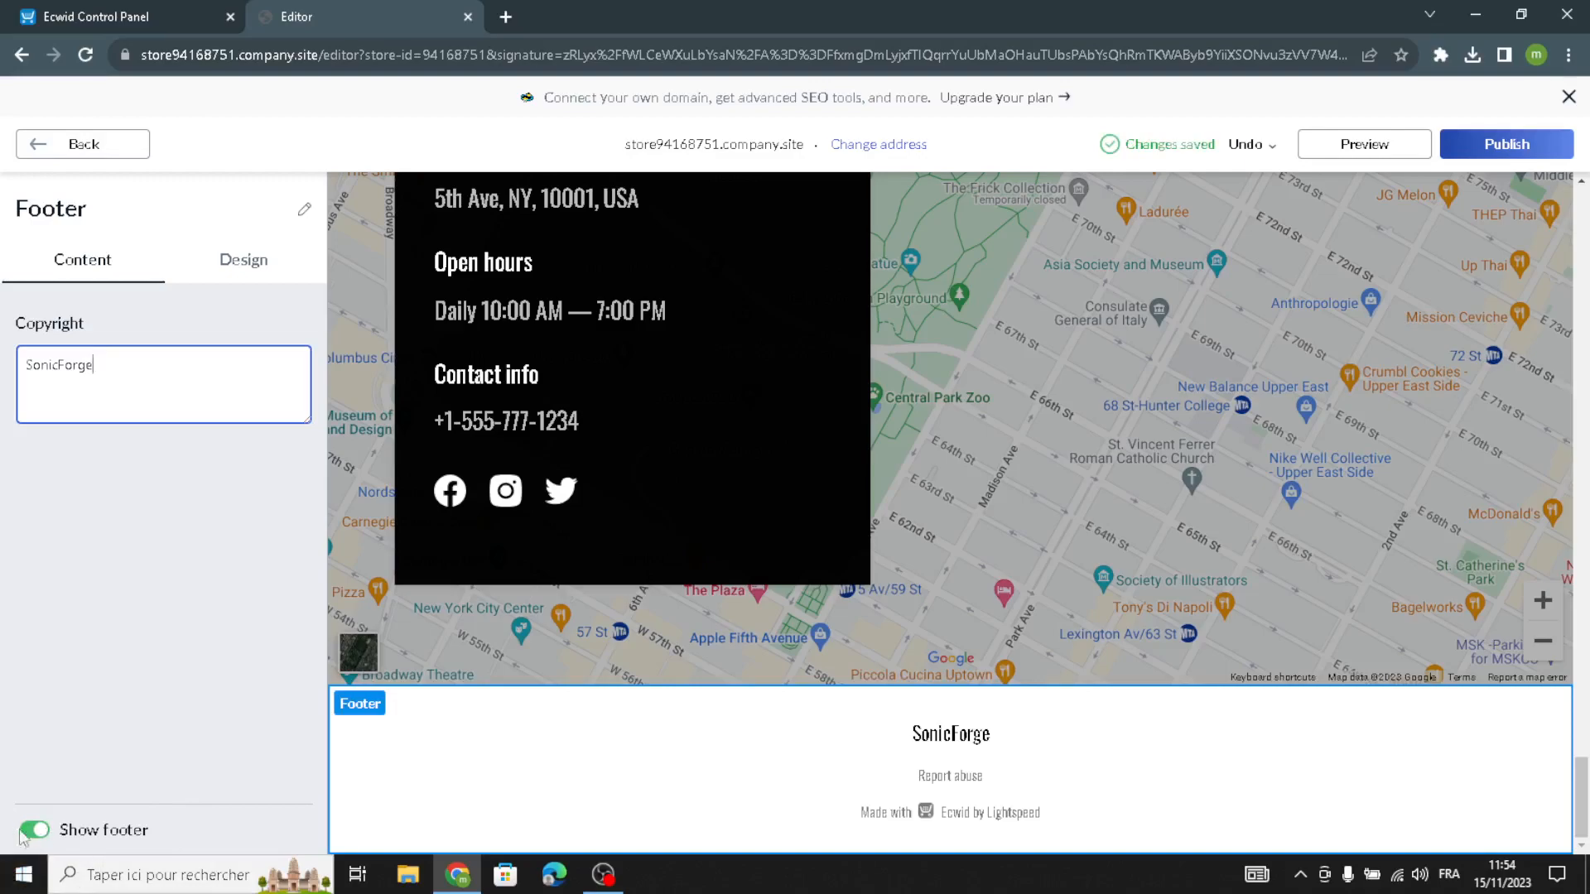
{"action": "left_click", "coordinate": [83, 145]}
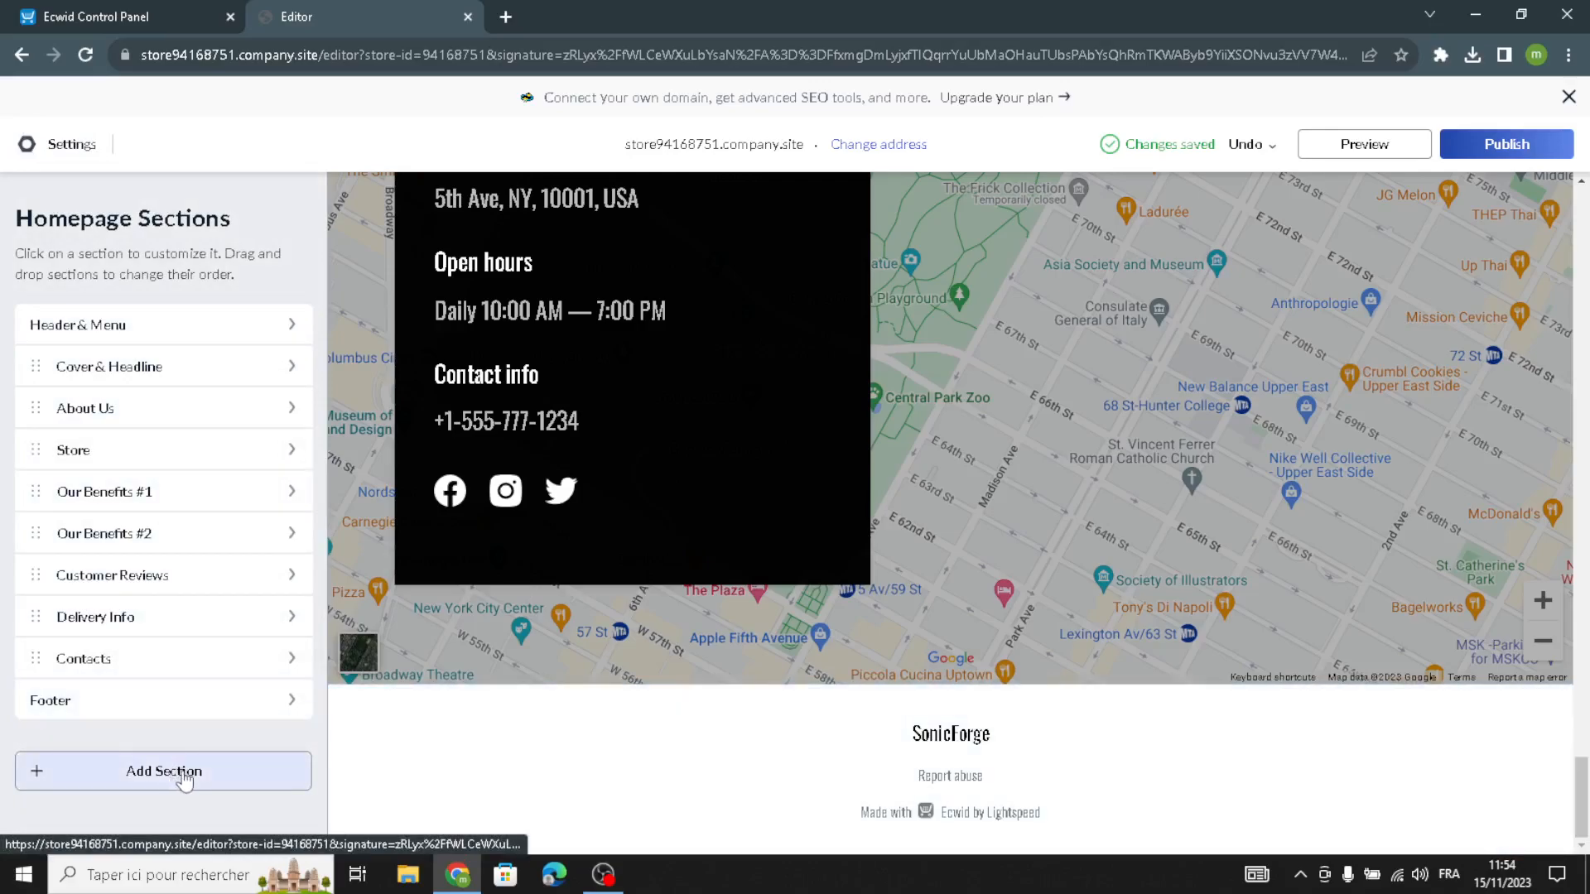
Step: Browse the addable section templates, from Intro & Cover through Special Offers to Company Info, and return without adding one
{"action": "left_click", "coordinate": [183, 779]}
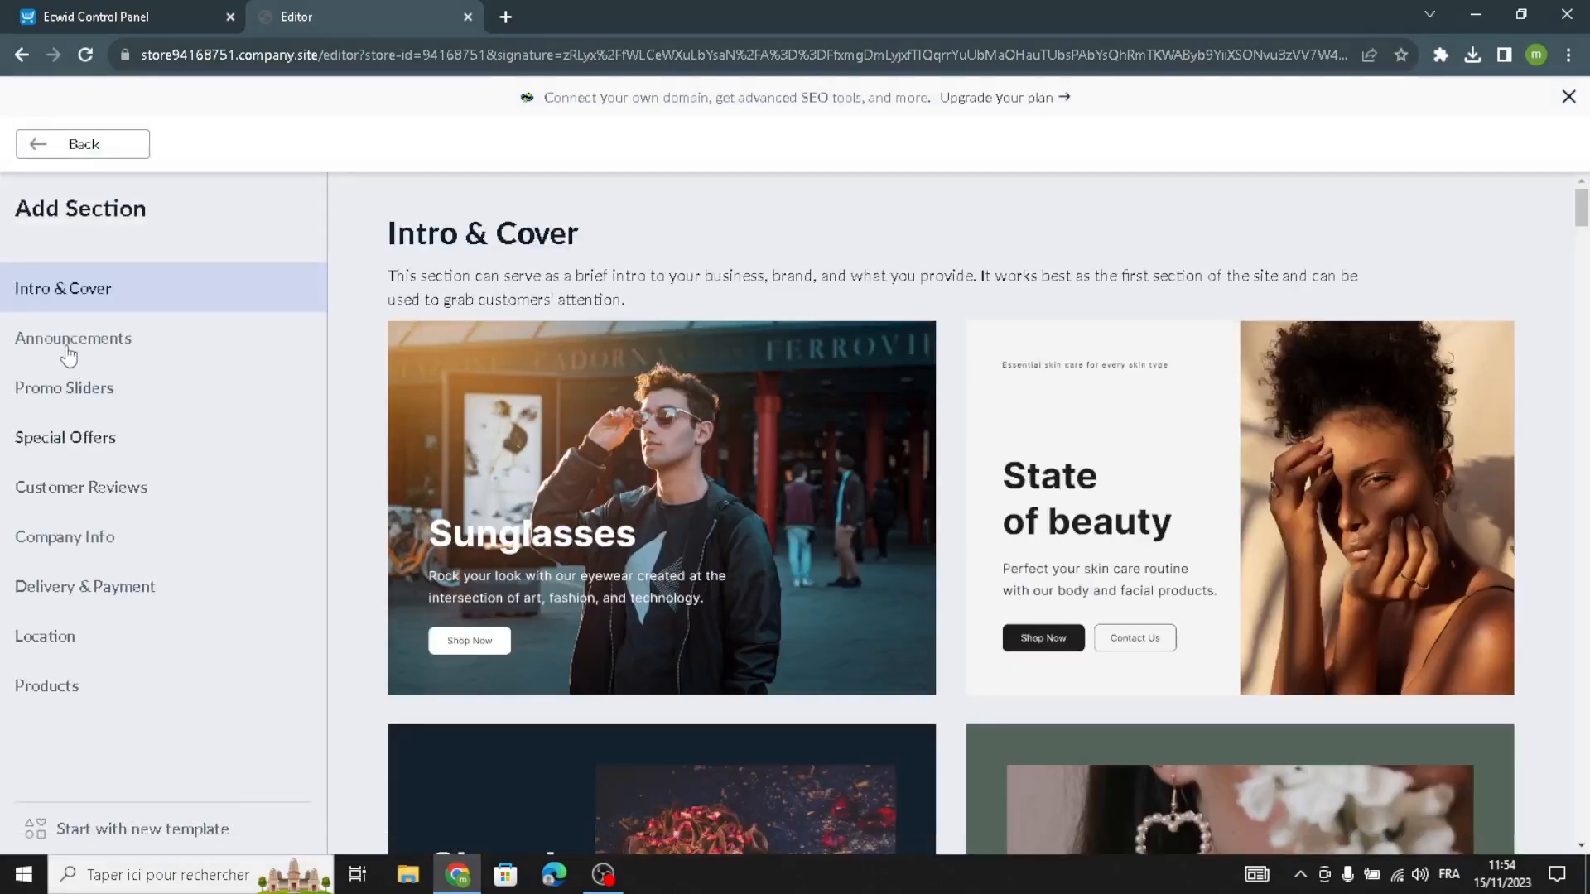
{"action": "left_click", "coordinate": [66, 383]}
{"action": "left_click", "coordinate": [60, 439]}
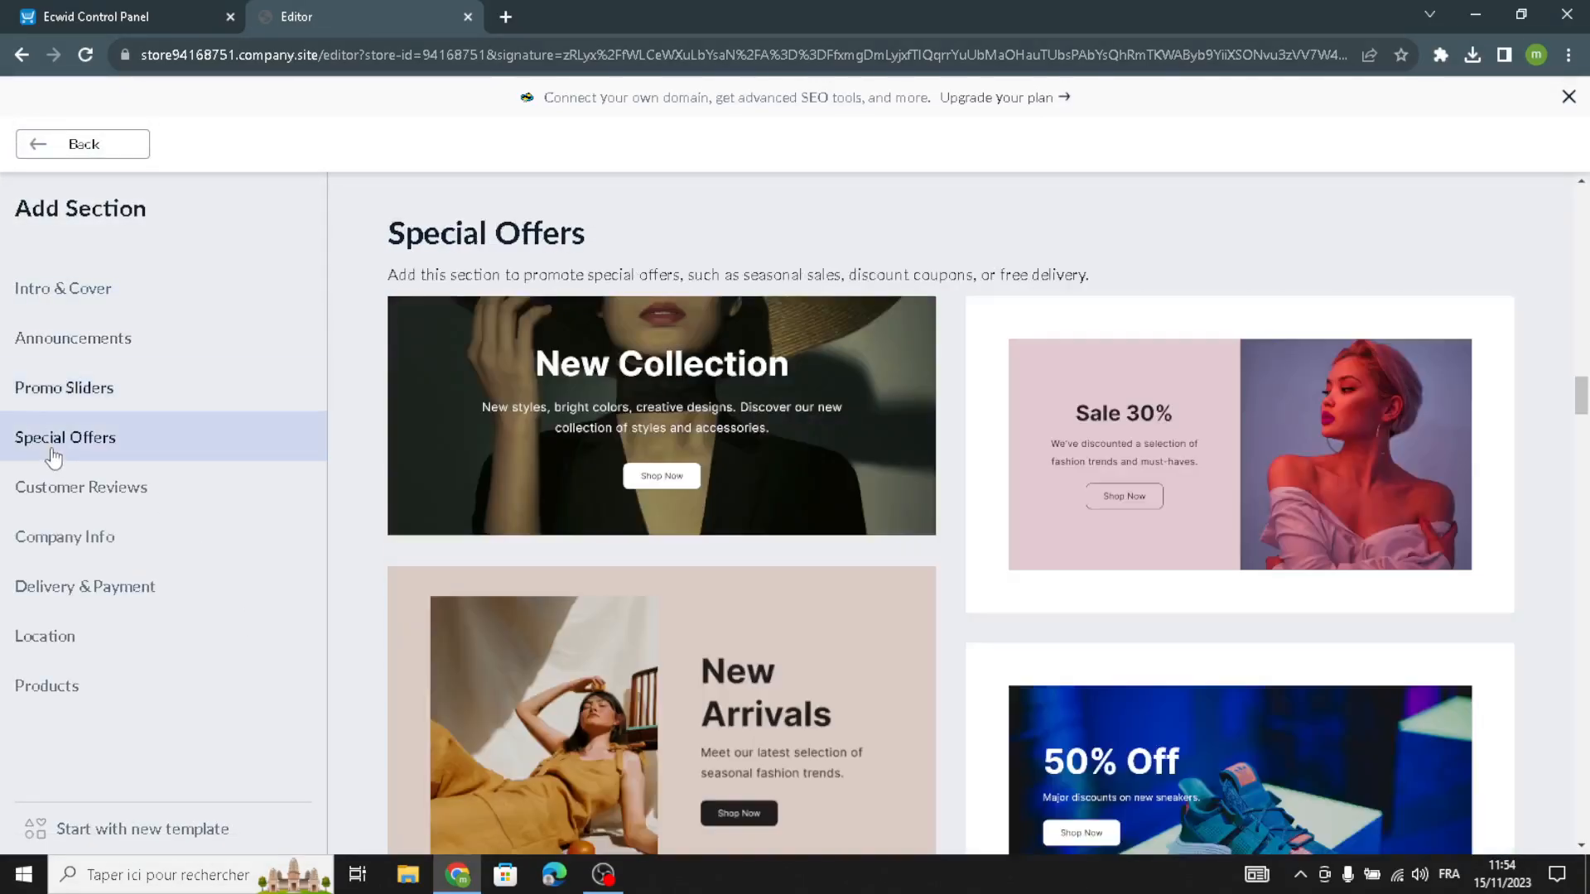
{"action": "left_click", "coordinate": [72, 496]}
{"action": "left_click", "coordinate": [74, 540]}
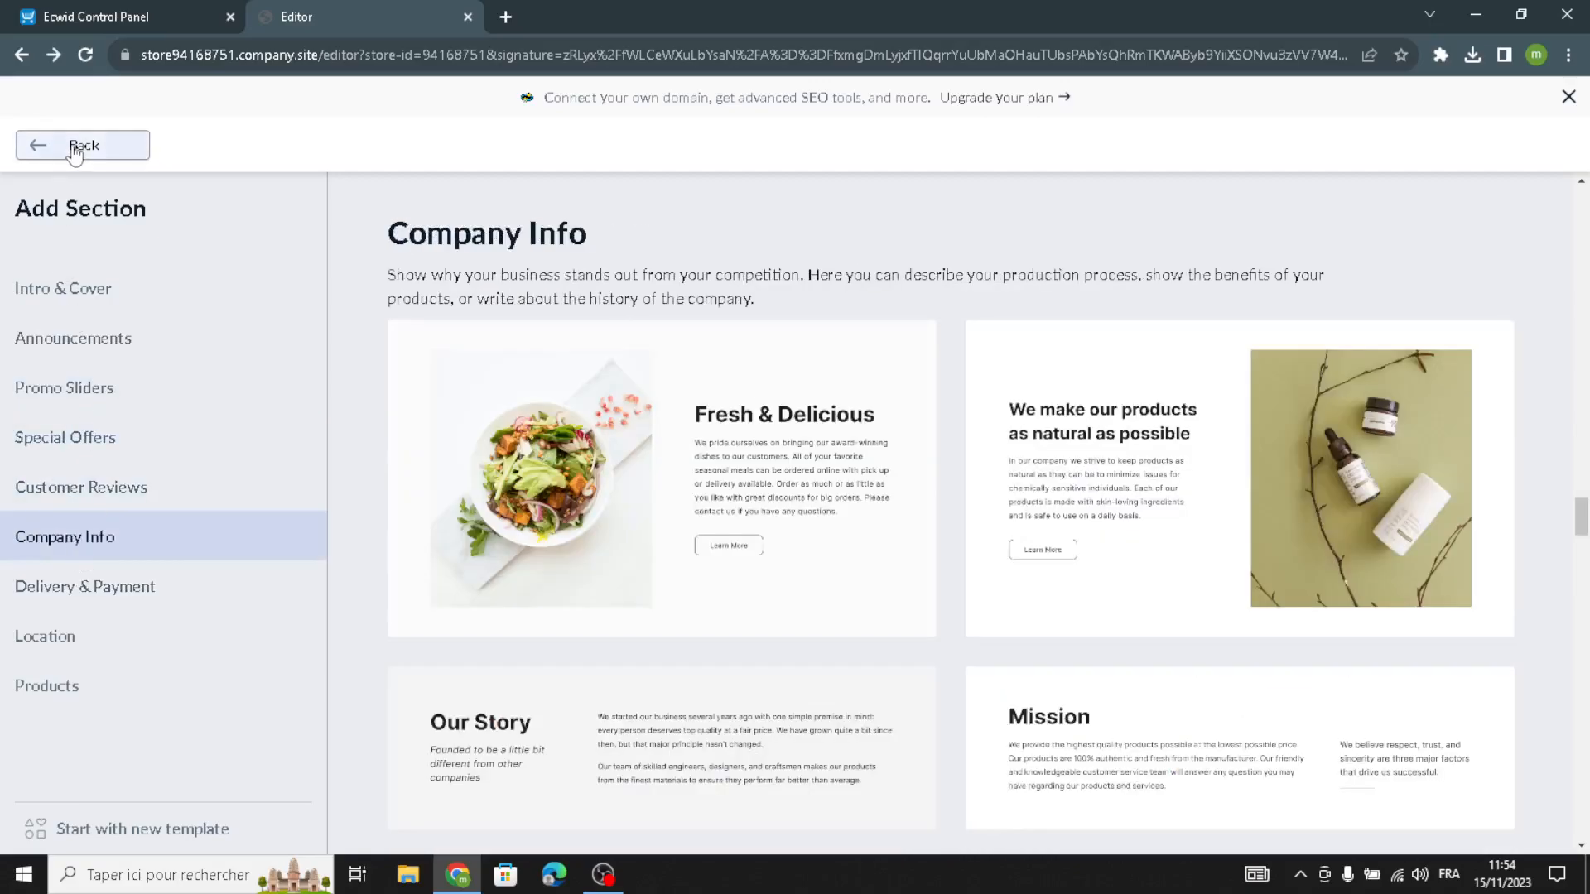
{"action": "left_click", "coordinate": [74, 145]}
Step: Preview the site in desktop view and look through the cover, about text and featured products
{"action": "scroll", "coordinate": [911, 439], "scroll_direction": "up", "scroll_amount": 15}
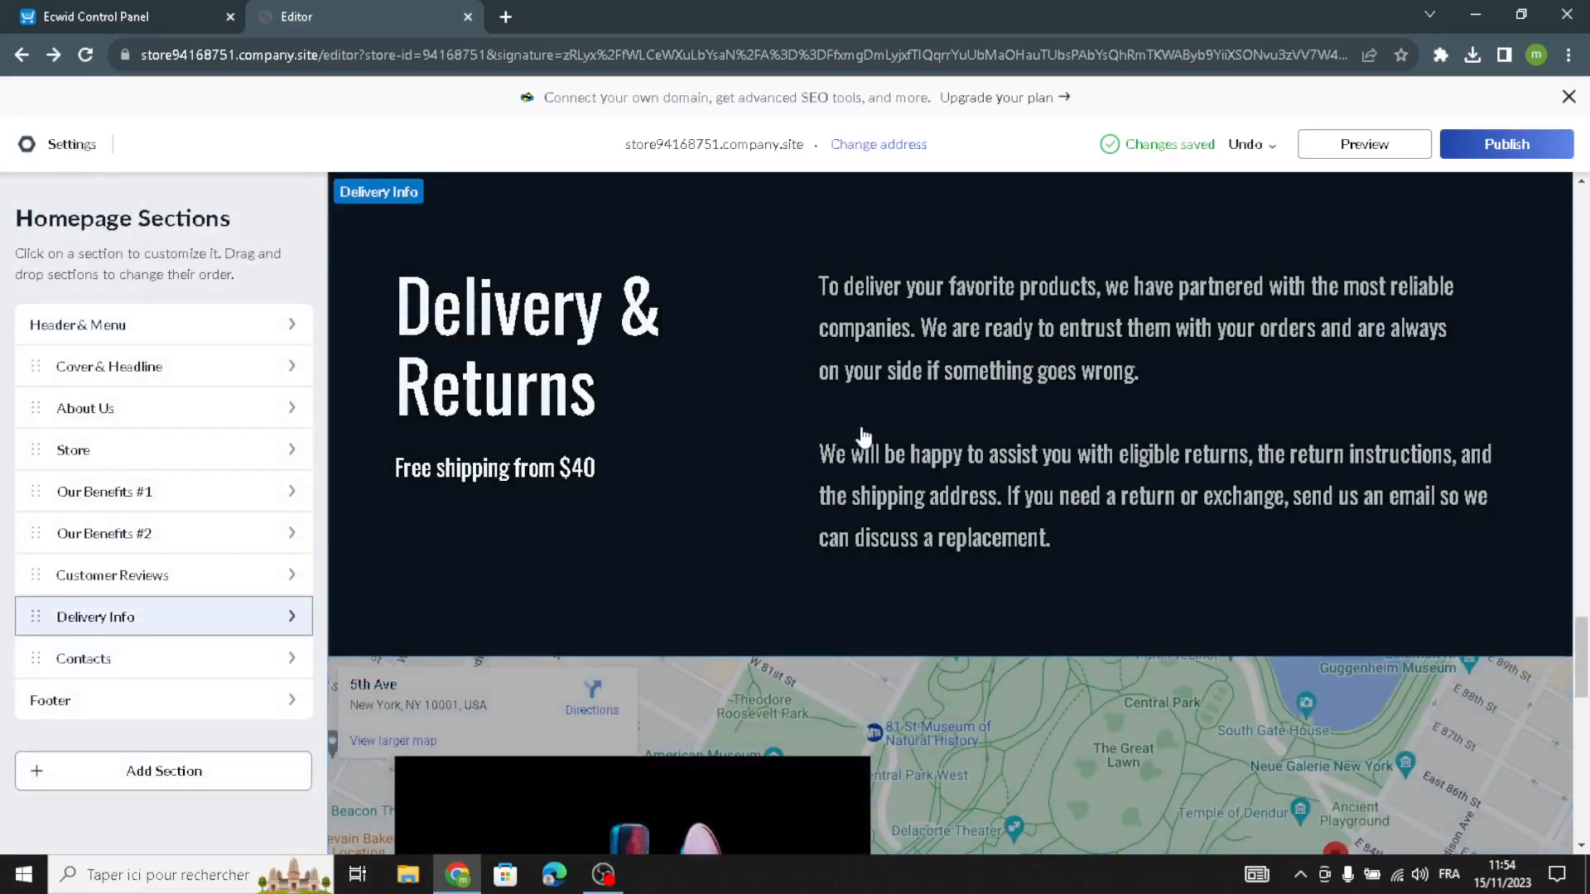
{"action": "scroll", "coordinate": [944, 446], "scroll_direction": "up", "scroll_amount": 5}
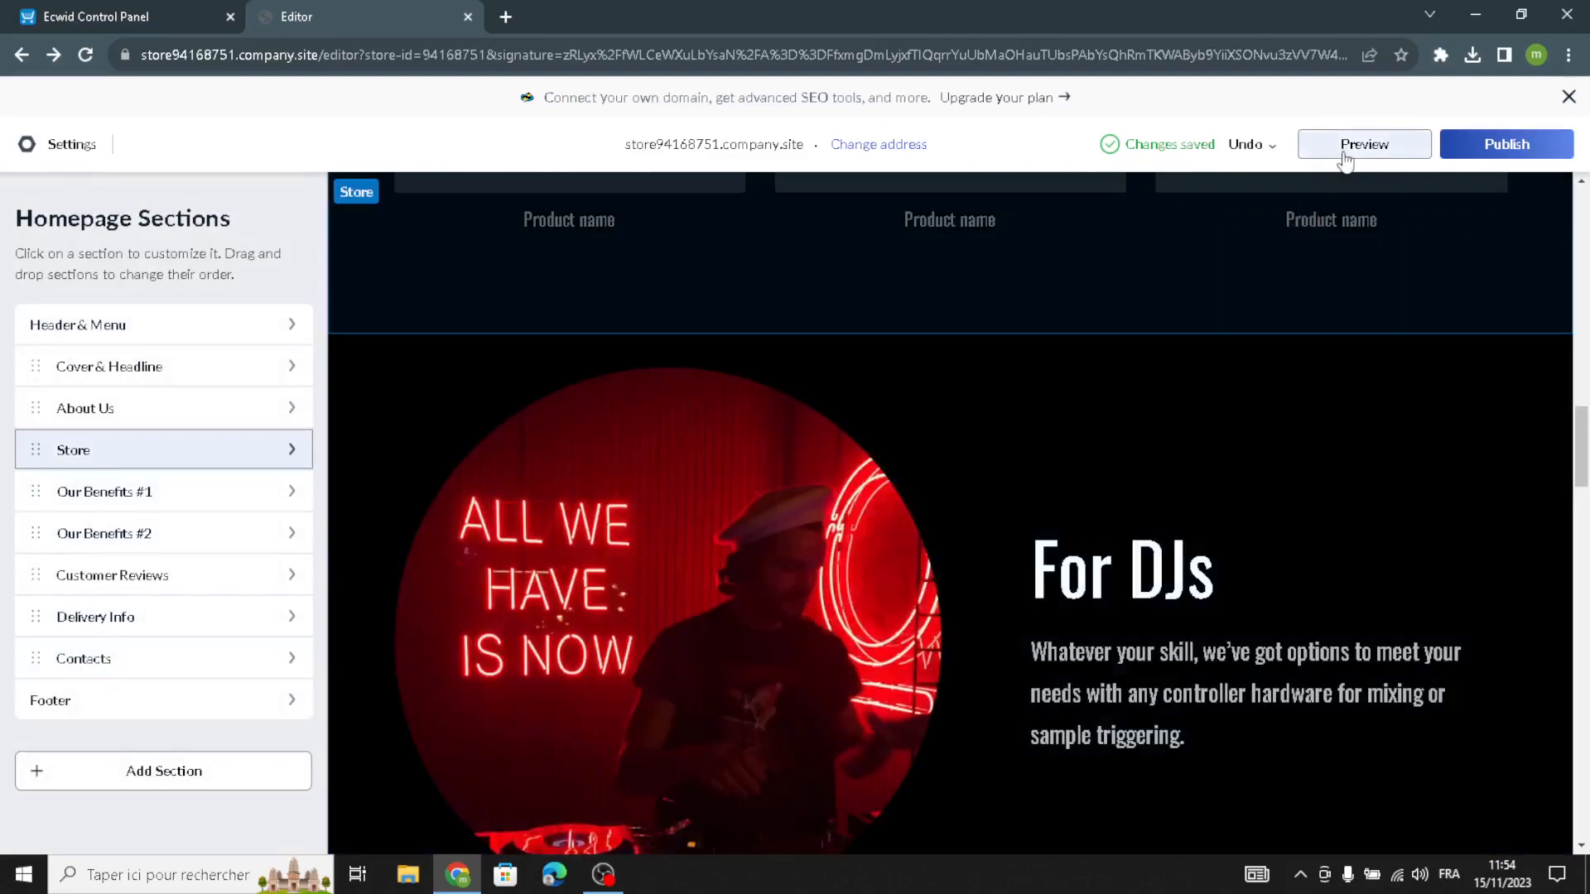
{"action": "left_click", "coordinate": [1343, 149]}
{"action": "scroll", "coordinate": [932, 502], "scroll_direction": "up", "scroll_amount": 10}
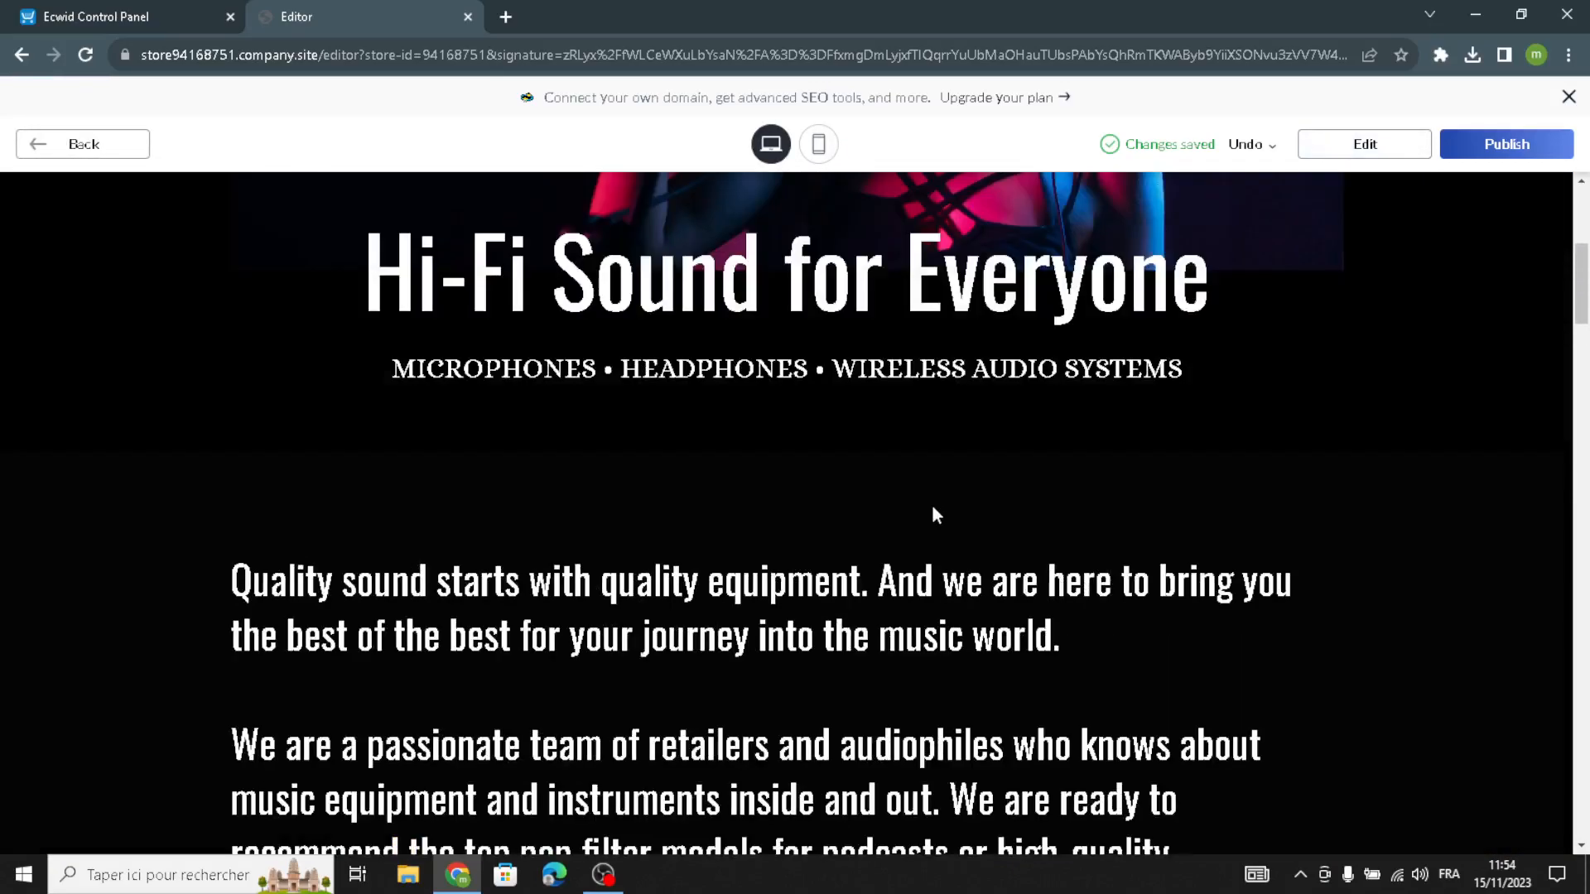
{"action": "scroll", "coordinate": [969, 593], "scroll_direction": "down", "scroll_amount": 10}
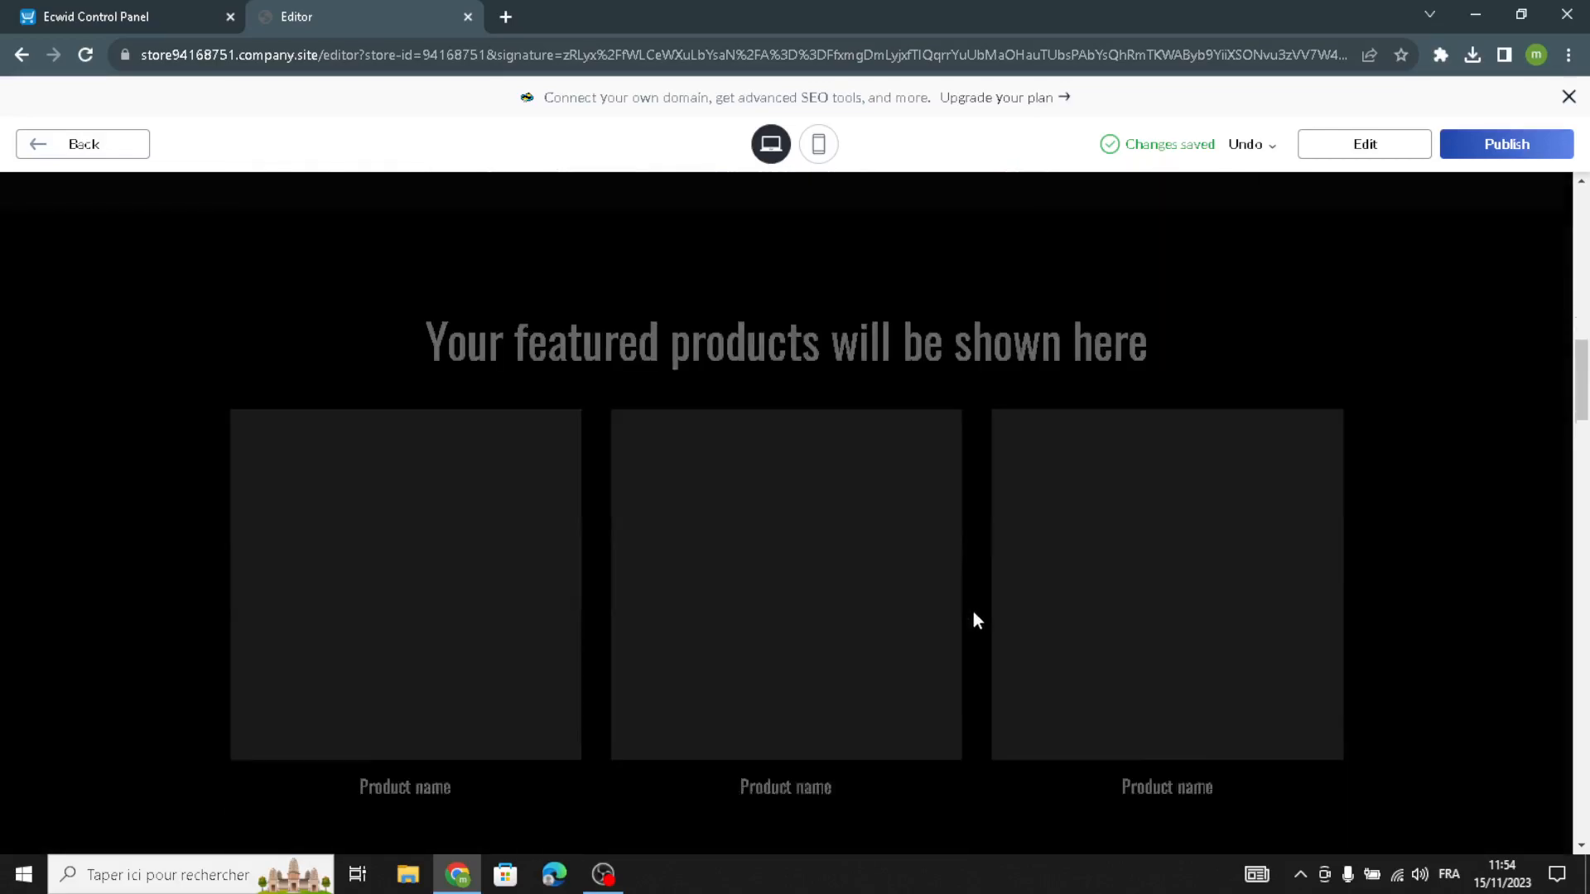
{"action": "scroll", "coordinate": [983, 626], "scroll_direction": "up", "scroll_amount": 6}
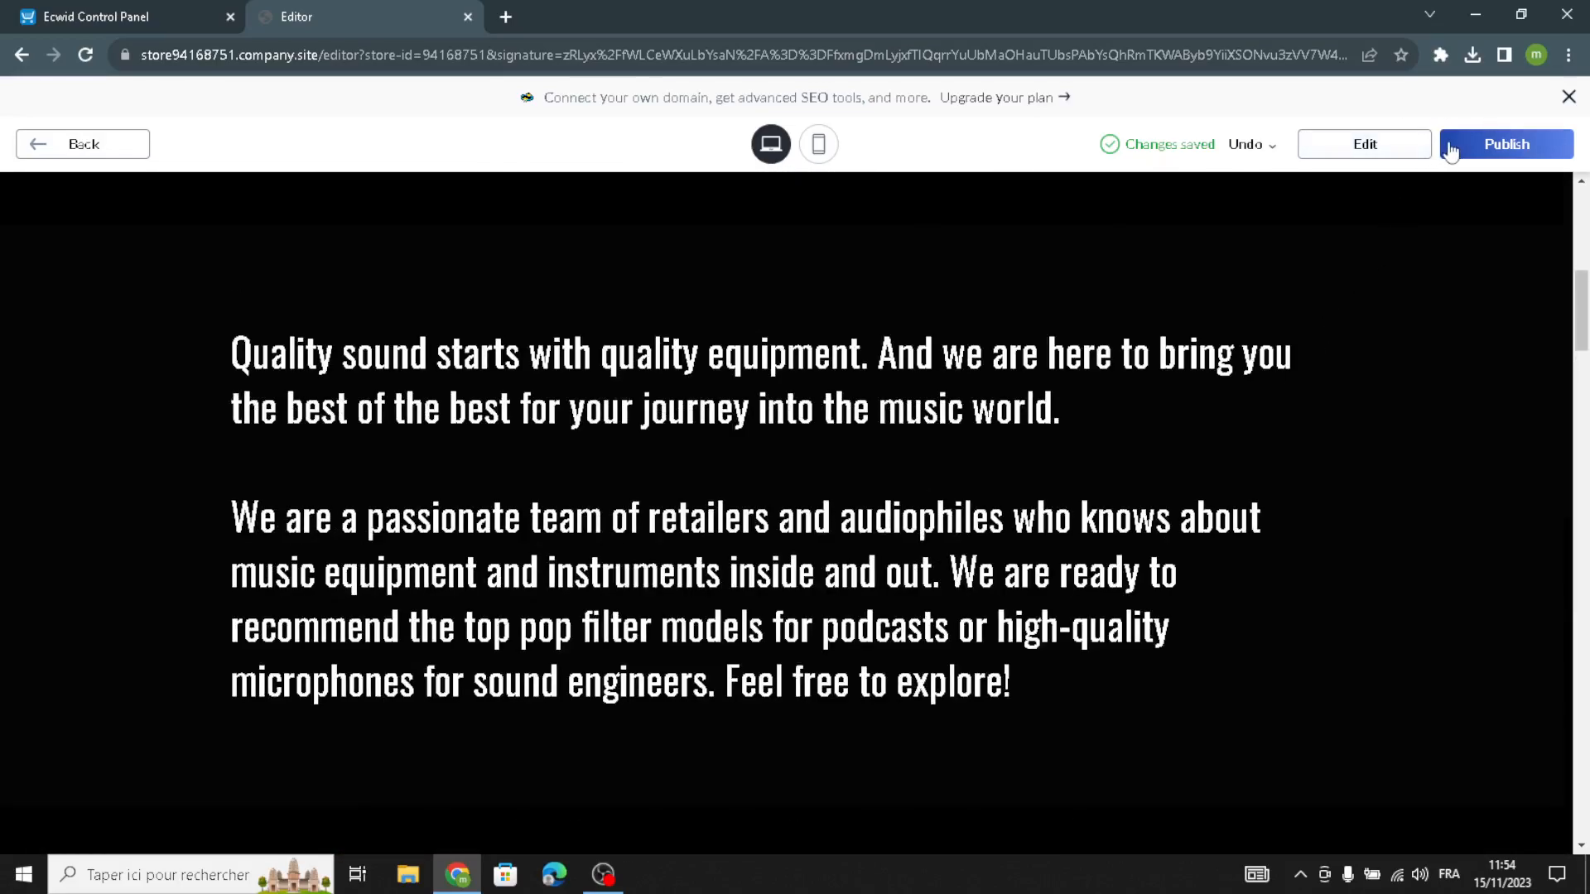
Step: Publish the site and return to editing the homepage sections
{"action": "left_click", "coordinate": [1450, 150]}
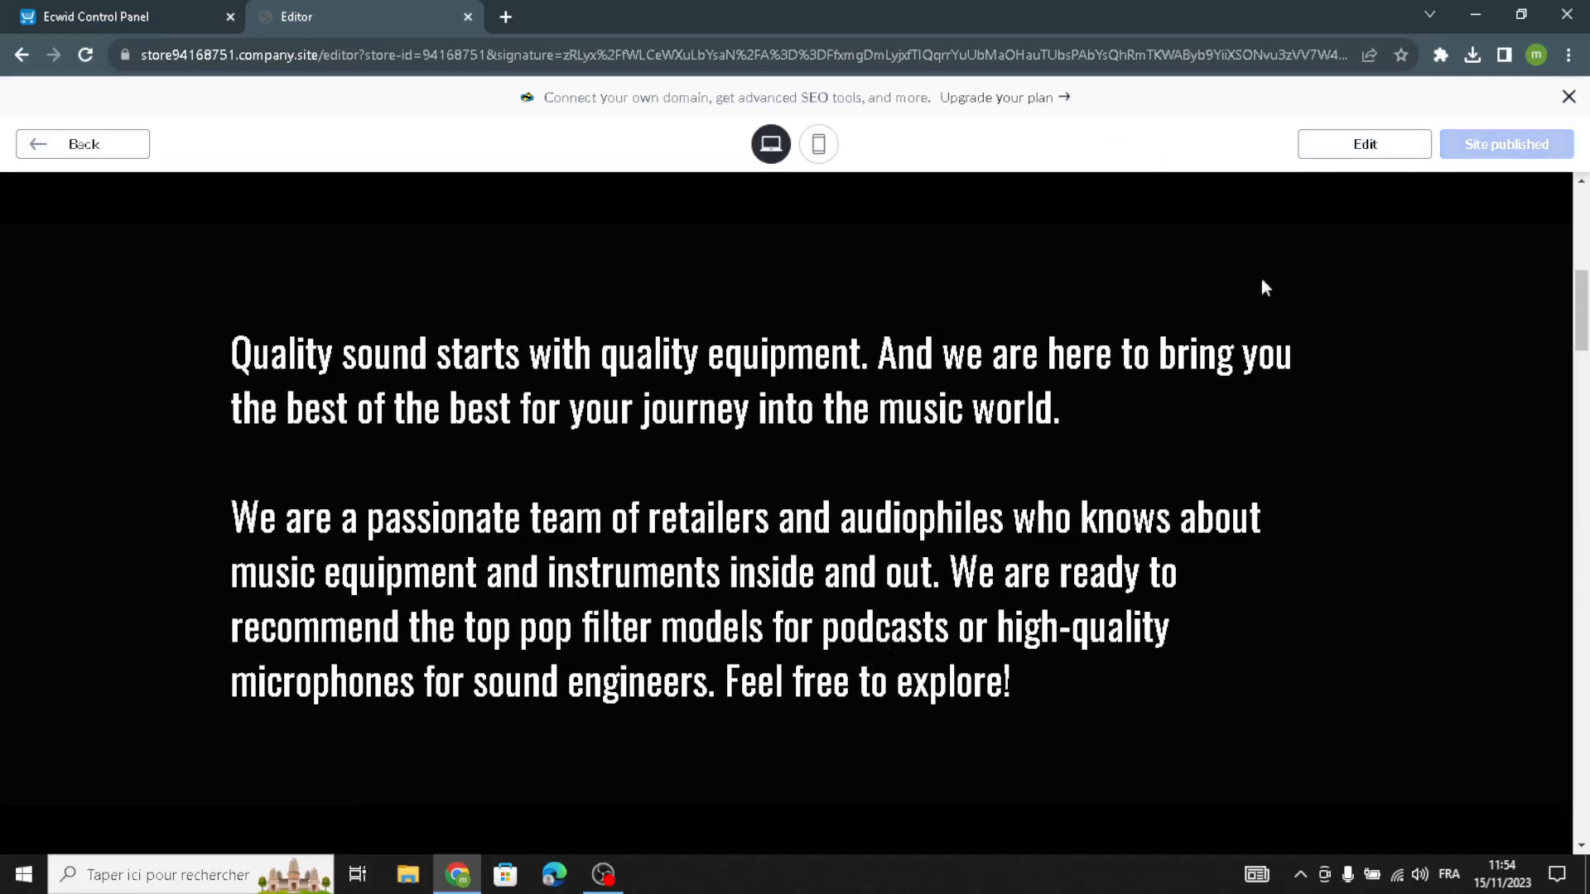
{"action": "left_click", "coordinate": [1317, 156]}
{"action": "scroll", "coordinate": [1033, 497], "scroll_direction": "up", "scroll_amount": 7}
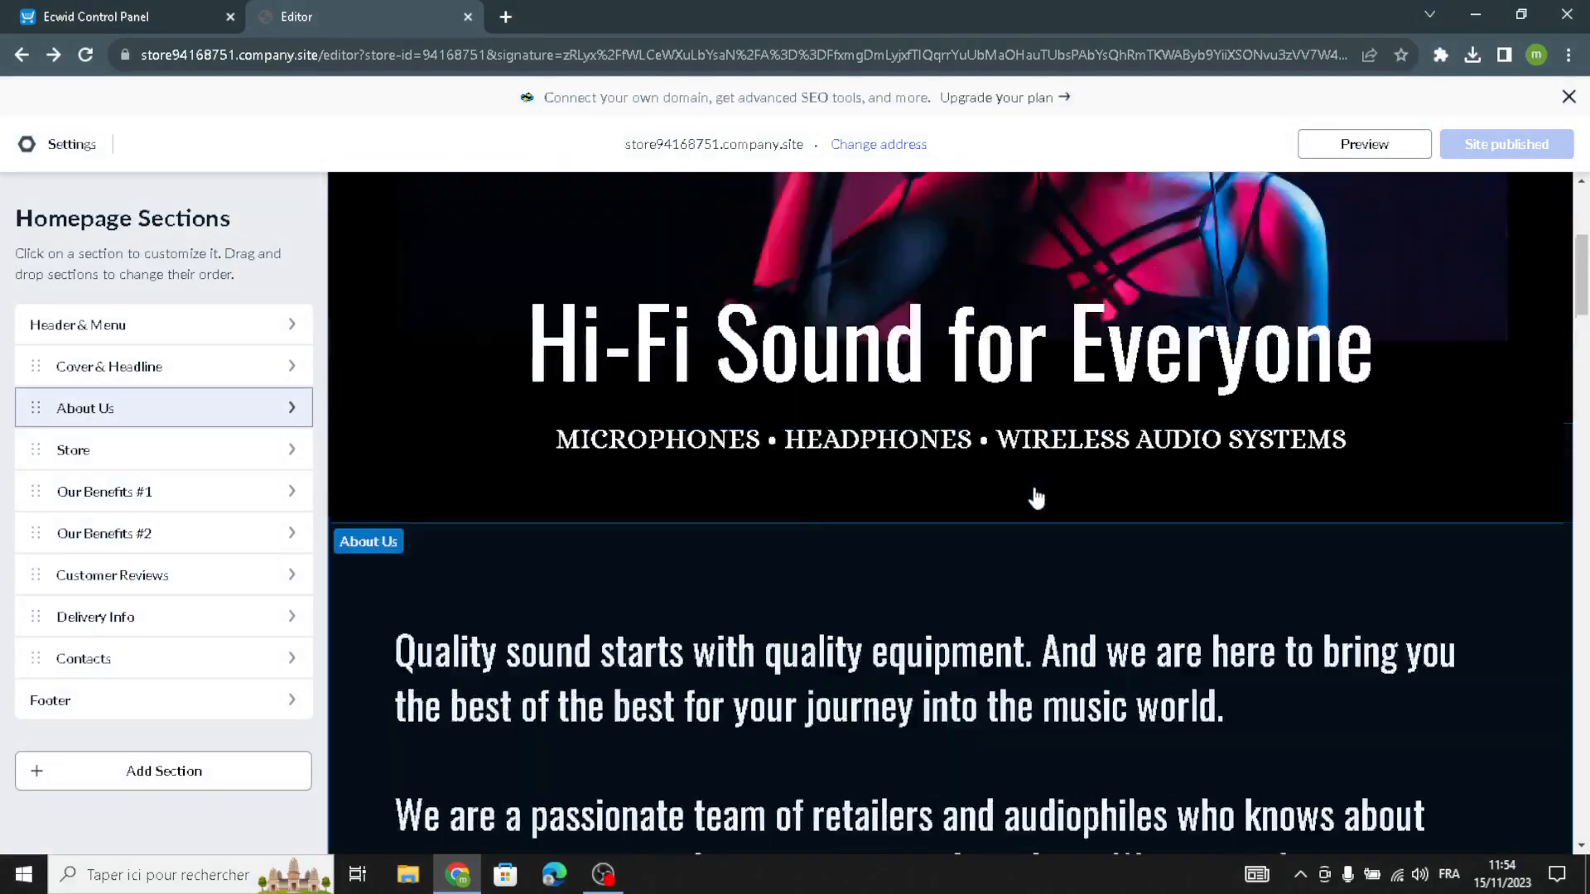
{"action": "scroll", "coordinate": [1035, 497], "scroll_direction": "up", "scroll_amount": 2}
{"action": "scroll", "coordinate": [1036, 496], "scroll_direction": "down", "scroll_amount": 7}
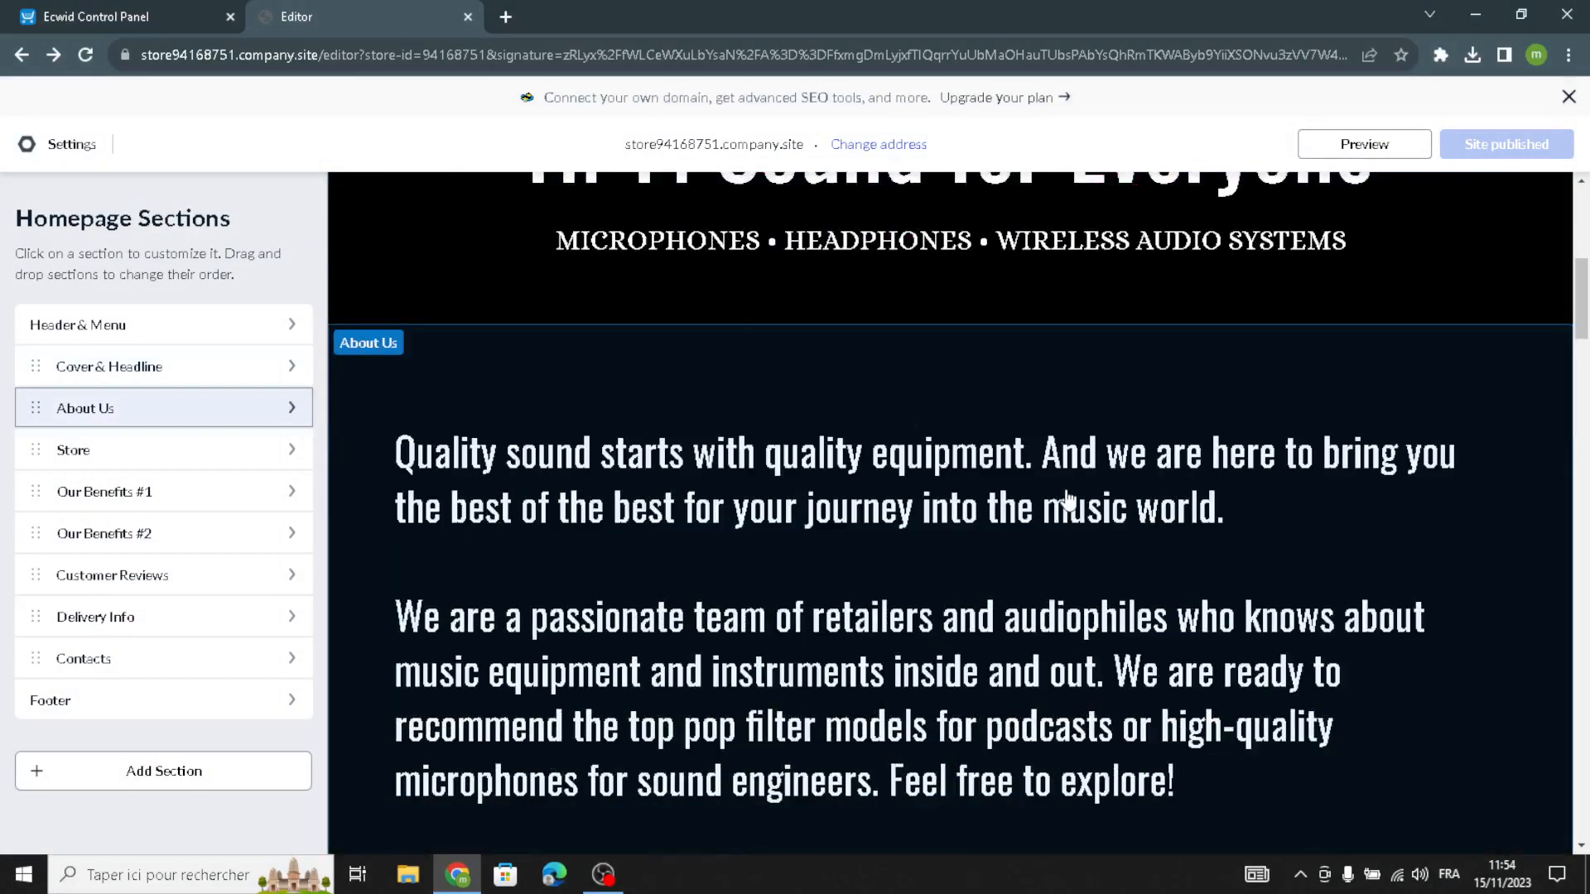